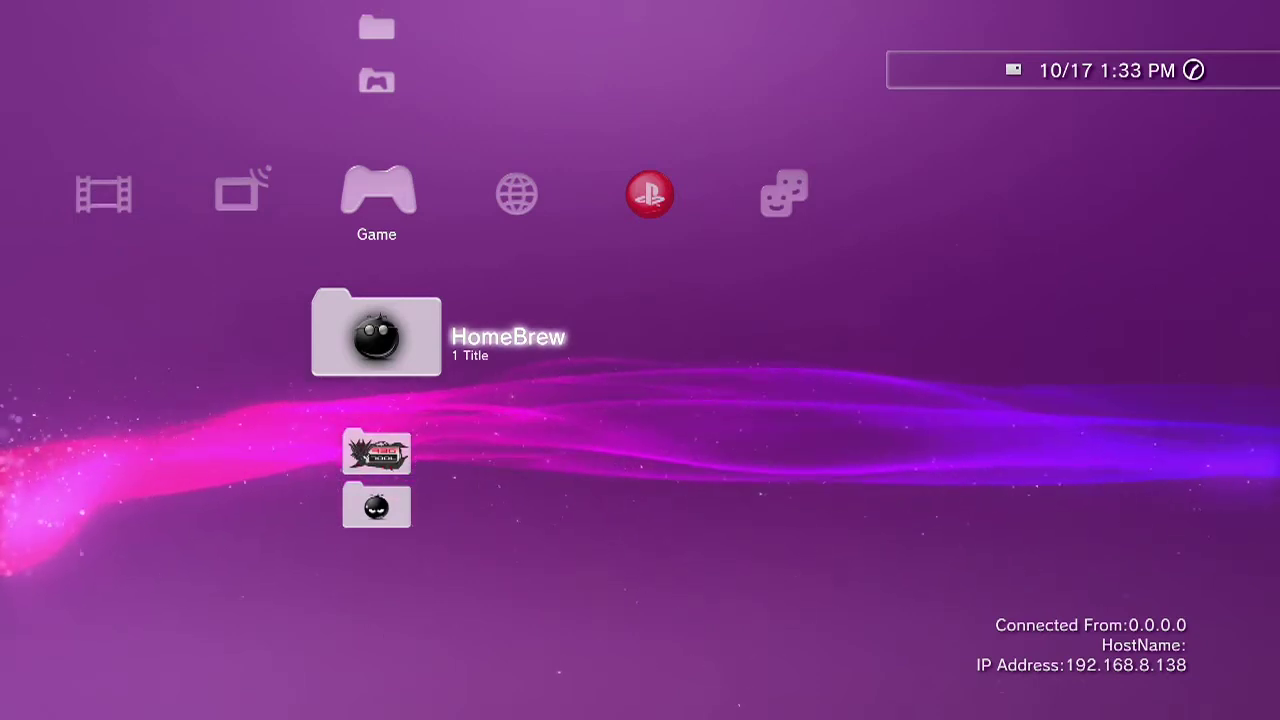
pyautogui.press('Up')
pyautogui.press('Up')
pyautogui.press('Down')
pyautogui.press('Down')
pyautogui.press('Down')
pyautogui.press('Down')
pyautogui.press('Up')
pyautogui.press('Up')
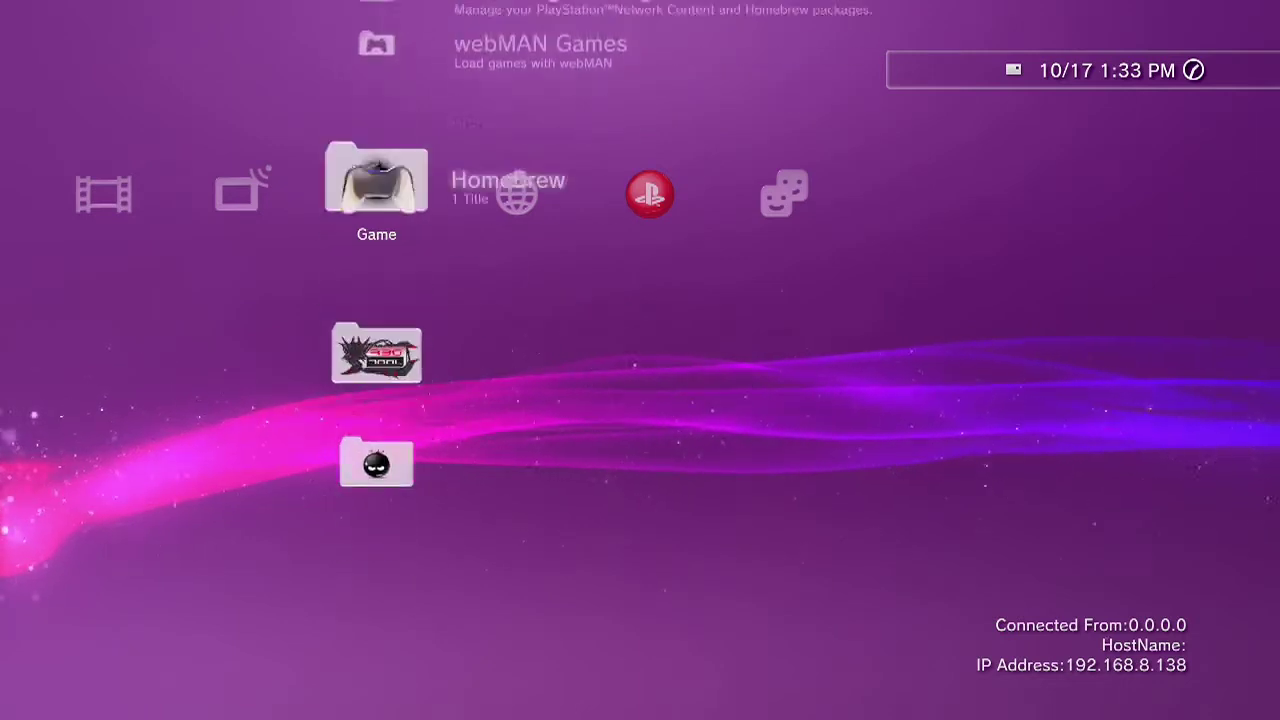
pyautogui.press('Up')
pyautogui.press('Up')
pyautogui.press('Up')
pyautogui.press('Down')
pyautogui.press('Down')
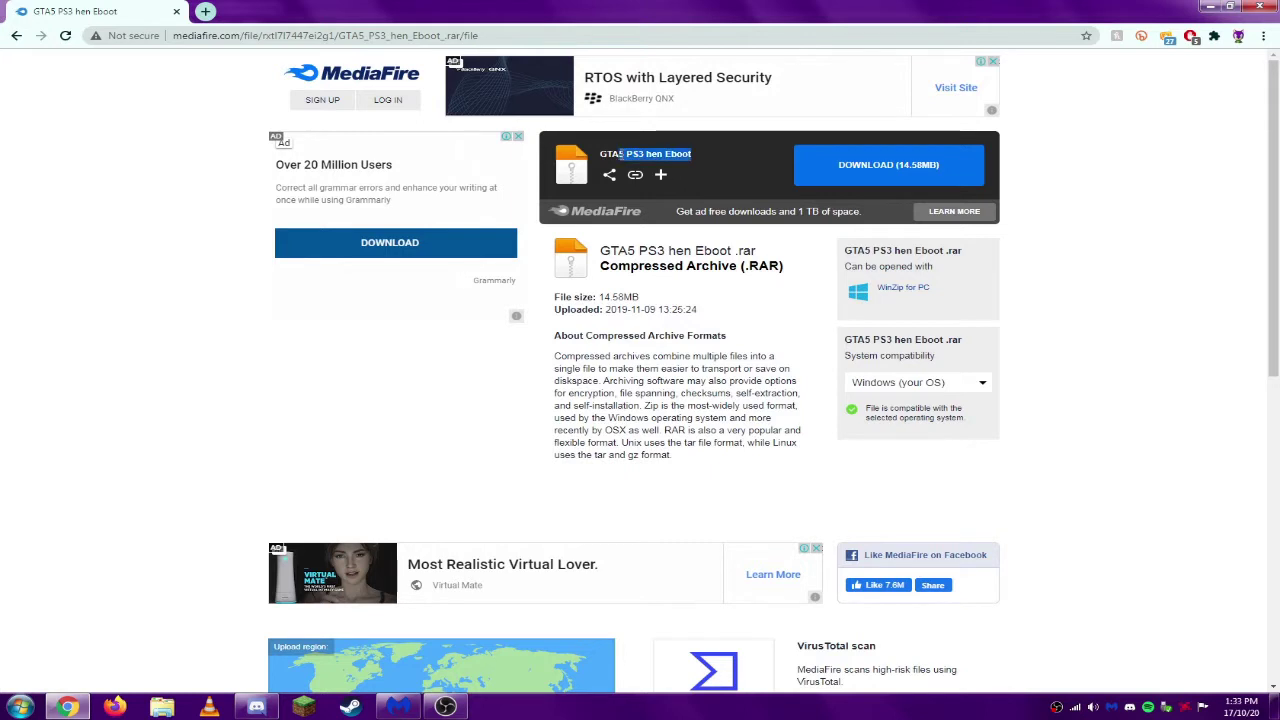
# Download the GTA5 PS3 hen Eboot .rar archive from its MediaFire page
pyautogui.moveTo(621, 154); pyautogui.dragTo(917, 184)
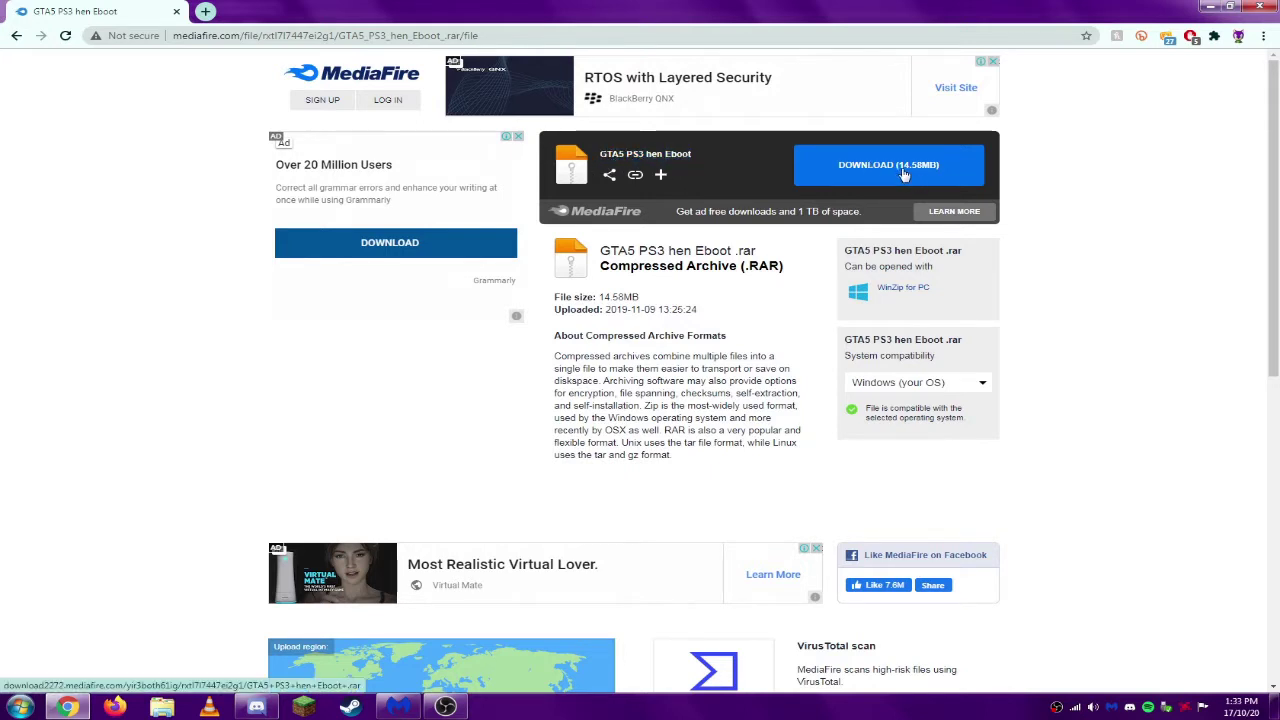
pyautogui.click(903, 168)
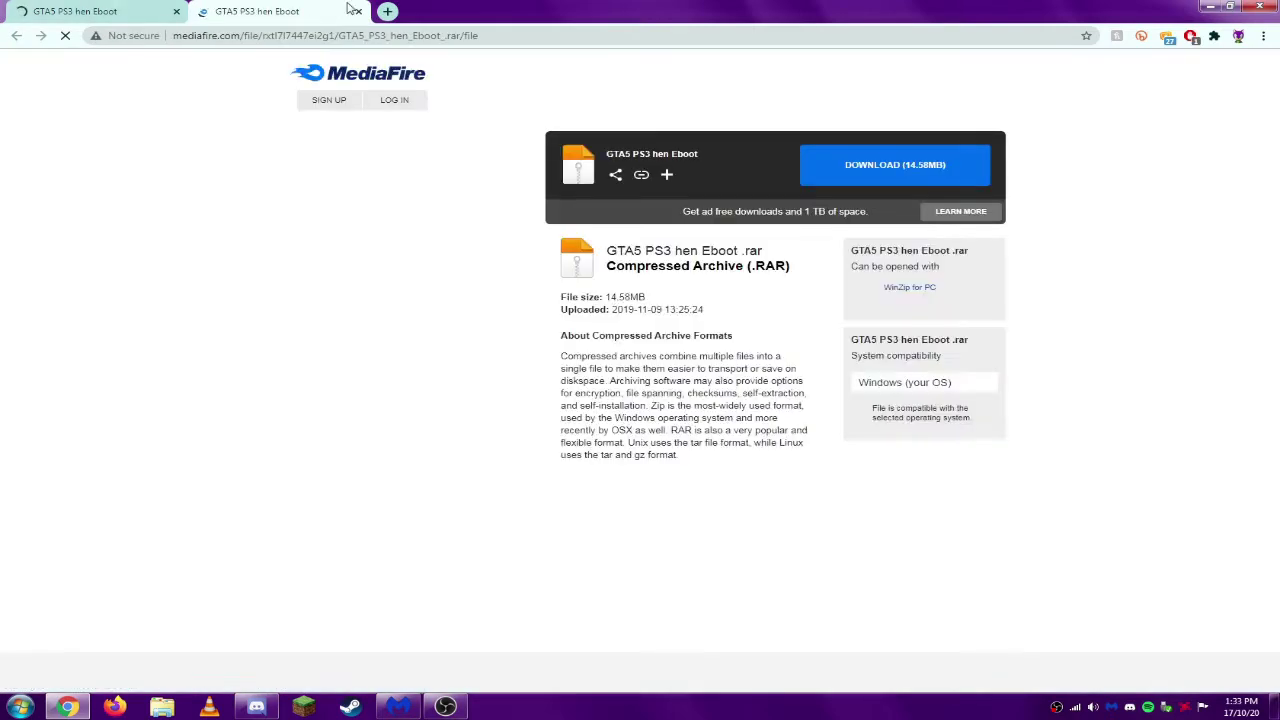
pyautogui.click(354, 11)
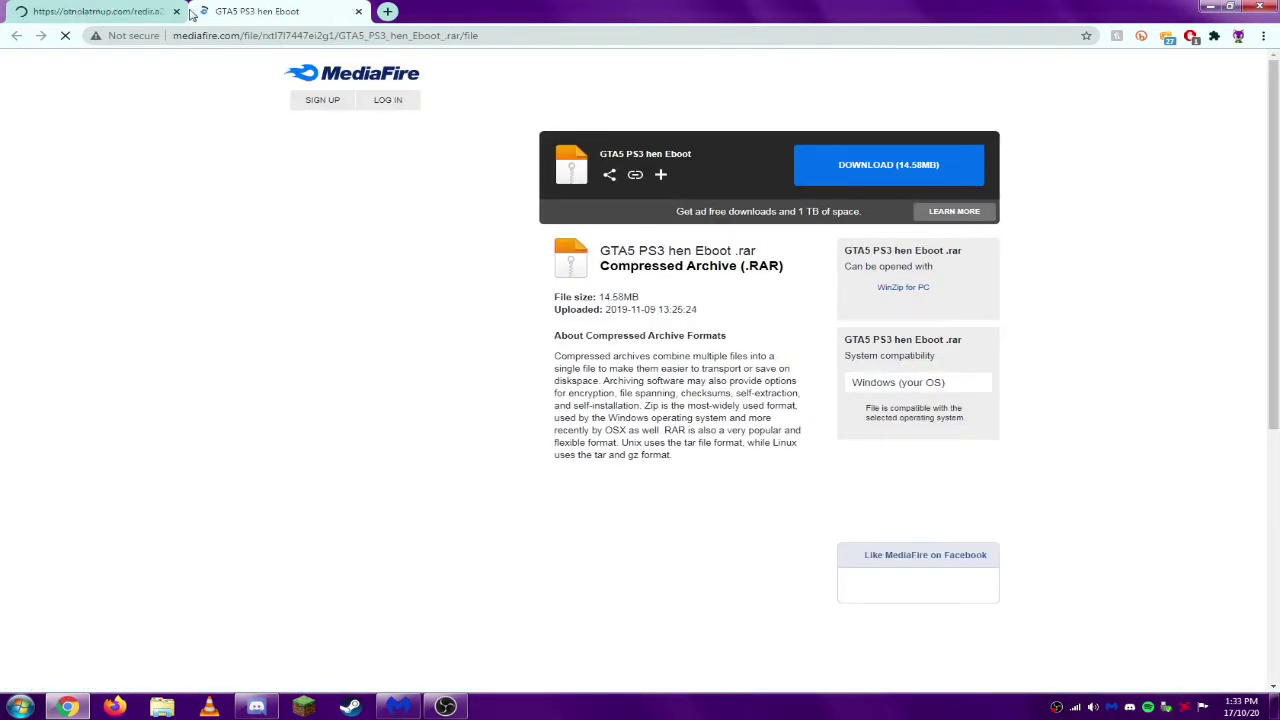
pyautogui.click(885, 181)
pyautogui.scroll(-2, 705, 332)
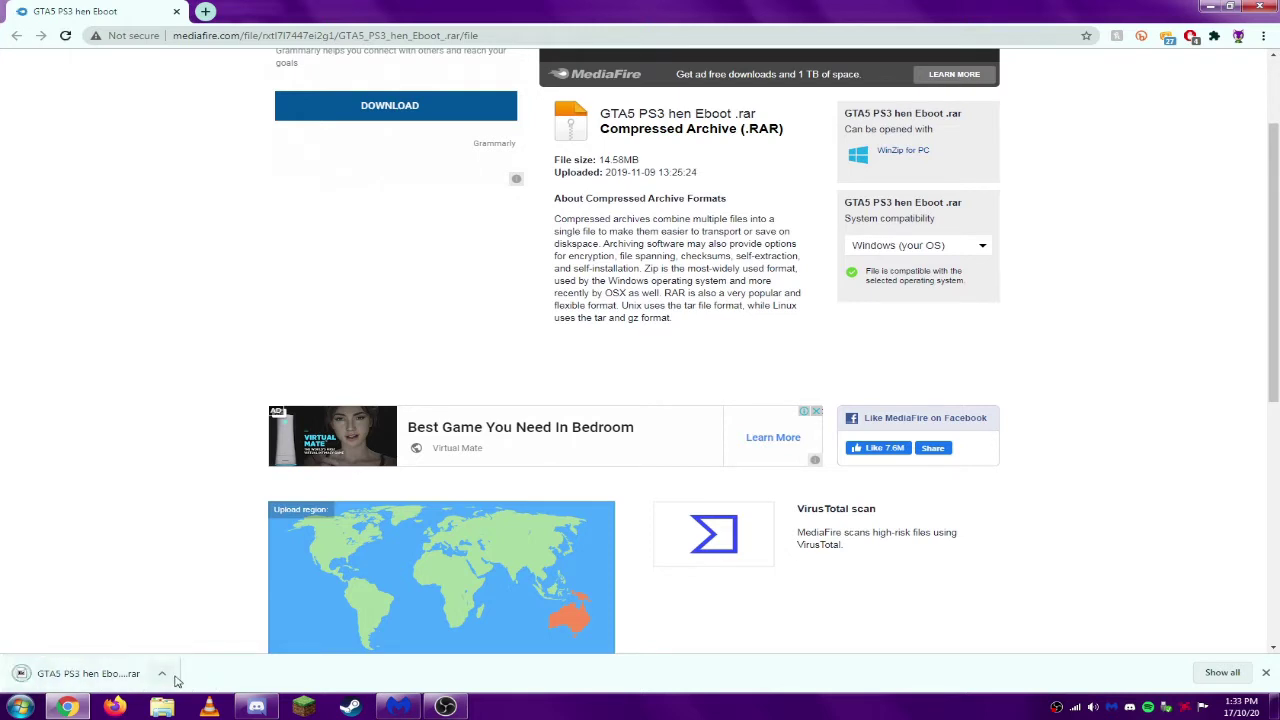
# Open the downloaded GTA5 PS3 hen Eboot archive in 7-Zip and reposition its window to look over the contained files
pyautogui.click(110, 675)
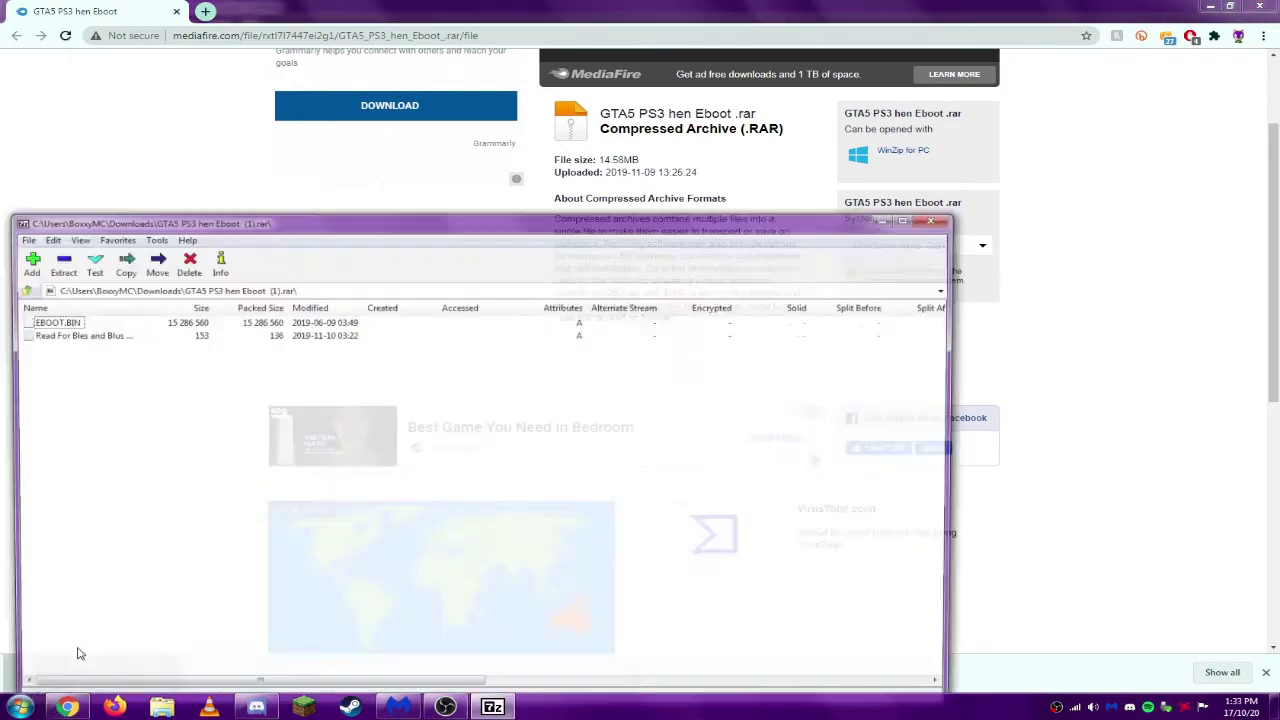
pyautogui.moveTo(218, 447); pyautogui.dragTo(387, 280)
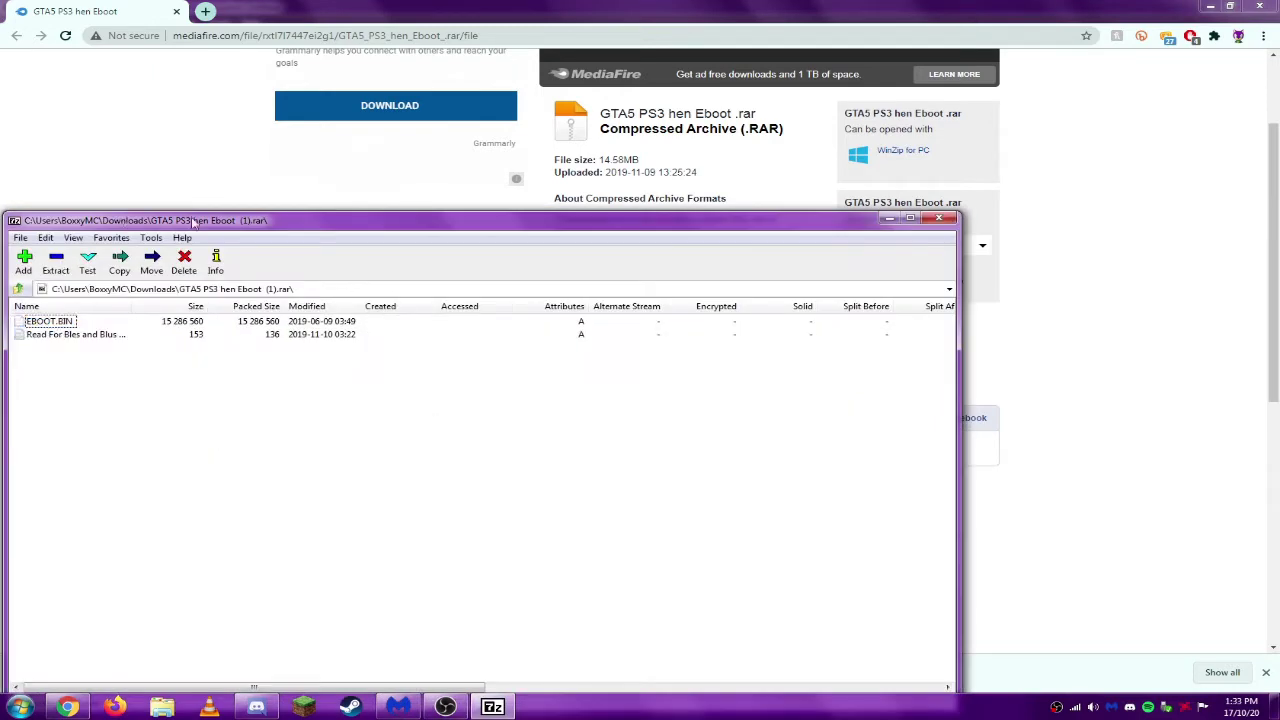
pyautogui.moveTo(193, 222); pyautogui.dragTo(456, 138)
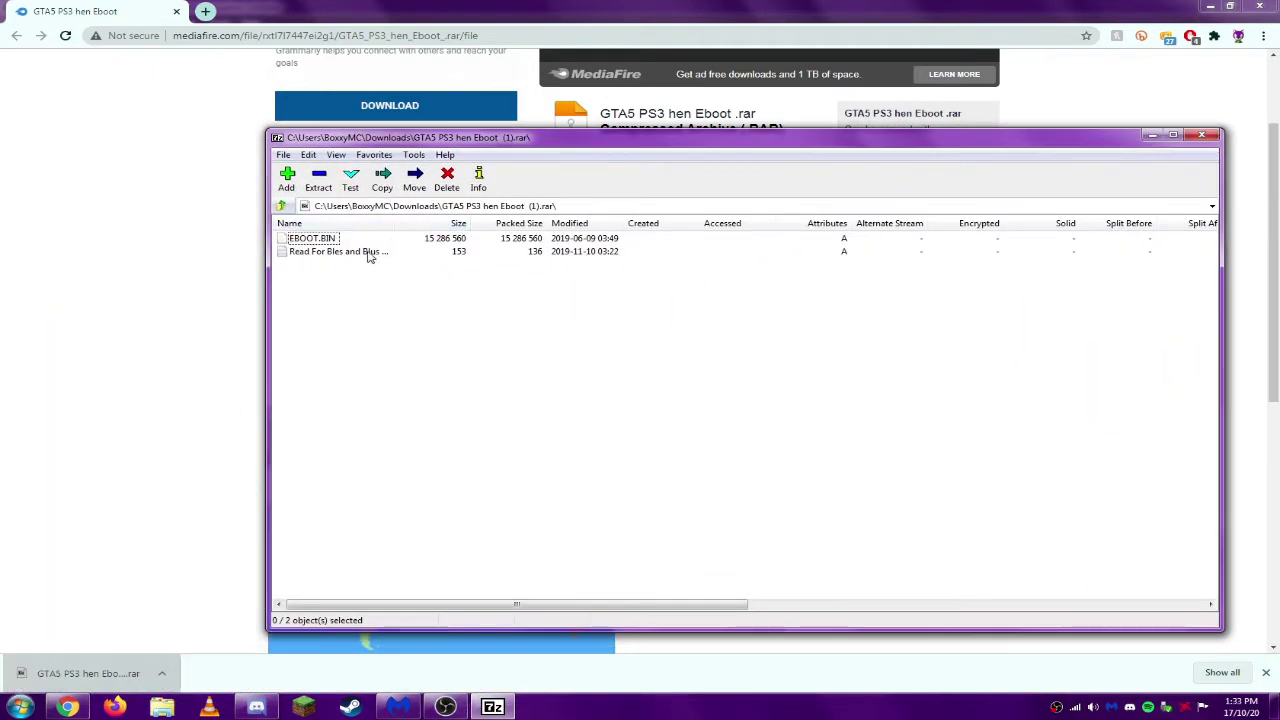
pyautogui.click(368, 252)
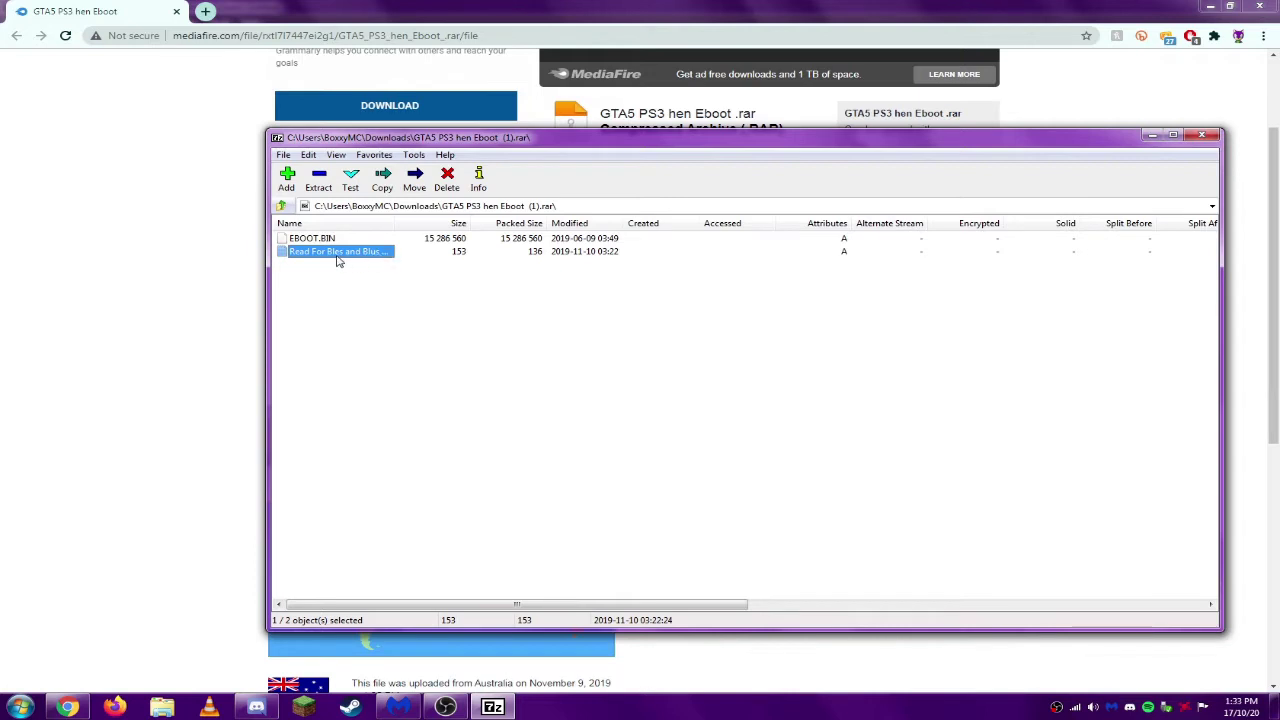
pyautogui.moveTo(365, 305); pyautogui.dragTo(720, 277)
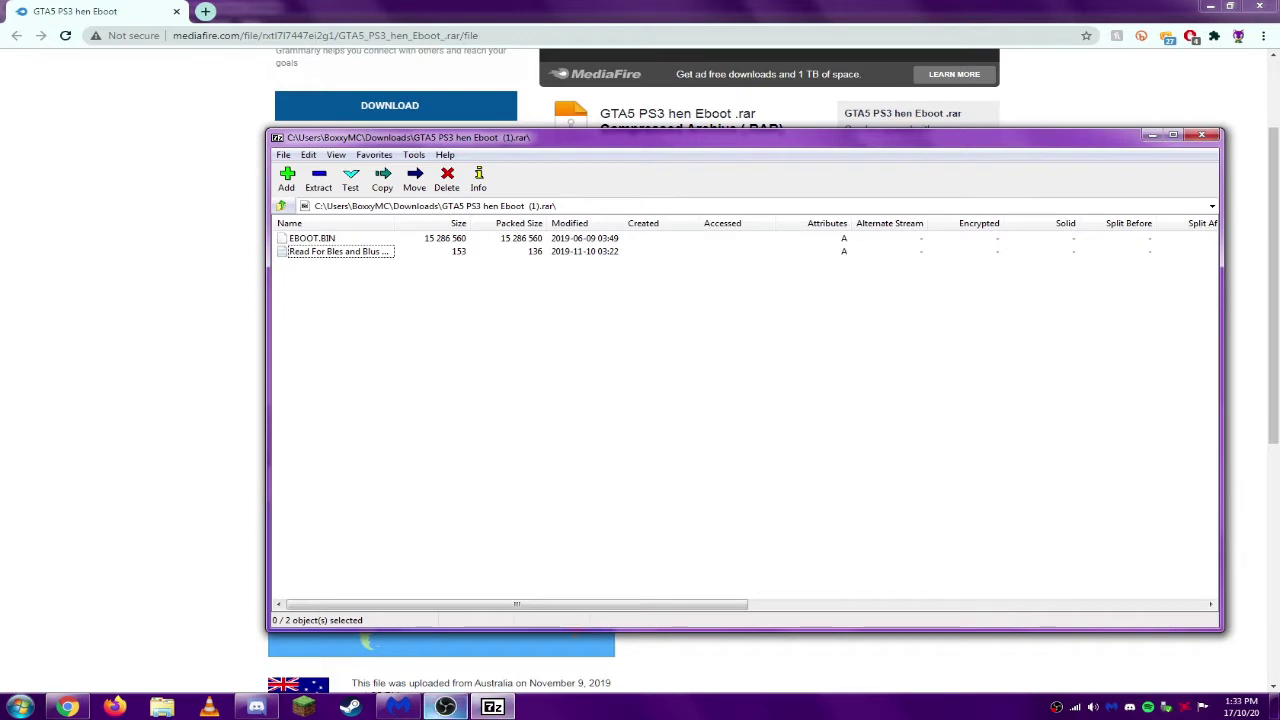
# Open HDD (F:) in Windows Explorer and arrange its window side by side with the archive window
pyautogui.moveTo(259, 712)
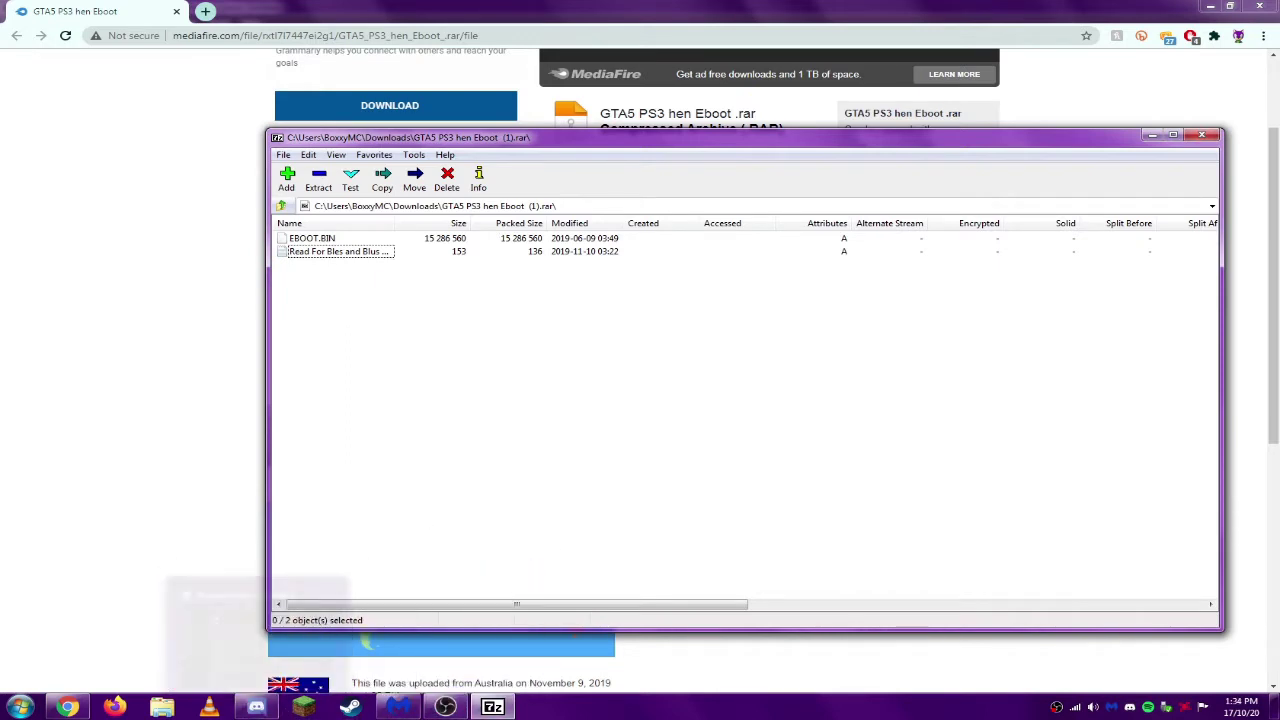
pyautogui.click(161, 707)
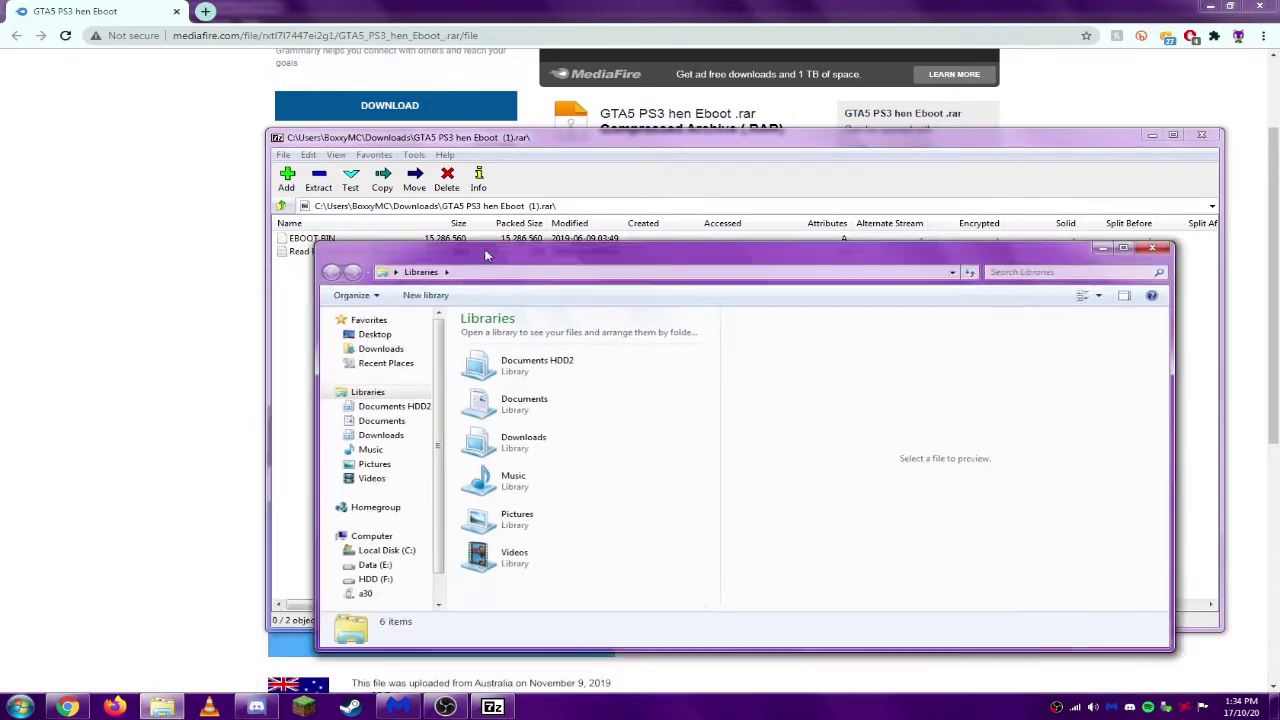
pyautogui.click(404, 487)
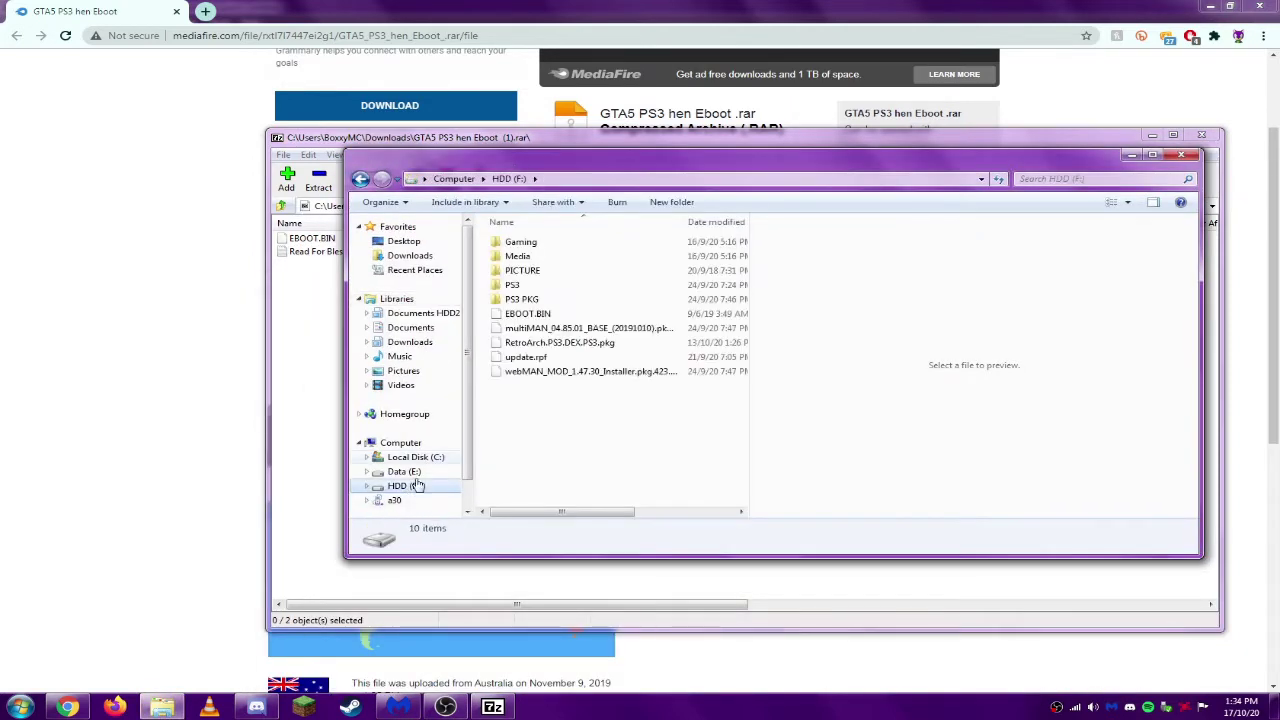
pyautogui.moveTo(624, 462)
pyautogui.mouseDown()
pyautogui.moveTo(520, 195)
pyautogui.moveTo(608, 466)
pyautogui.mouseUp()
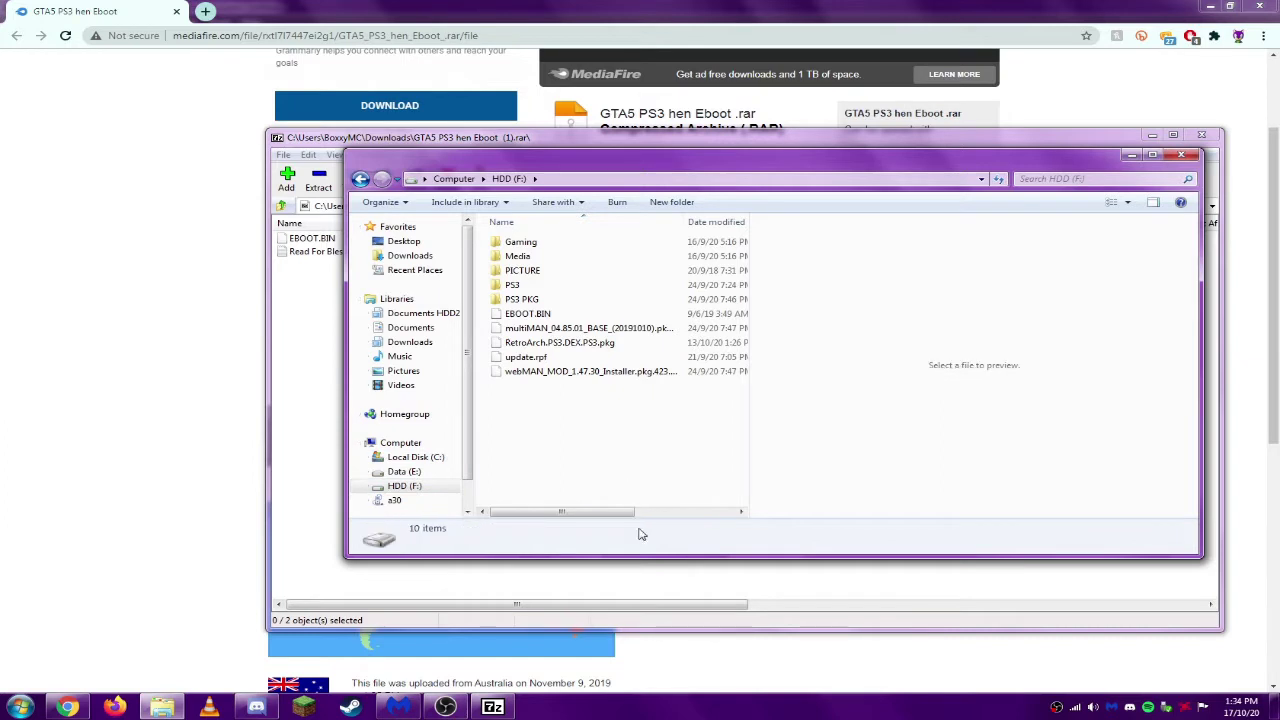
pyautogui.moveTo(346, 557); pyautogui.dragTo(680, 532)
pyautogui.moveTo(440, 399); pyautogui.dragTo(309, 266)
pyautogui.moveTo(268, 129); pyautogui.dragTo(563, 225)
pyautogui.moveTo(684, 235); pyautogui.dragTo(258, 219)
# Copy EBOOT.BIN from the archive to the root of HDD (F:), replacing the existing file, and close the archive
pyautogui.click(199, 320)
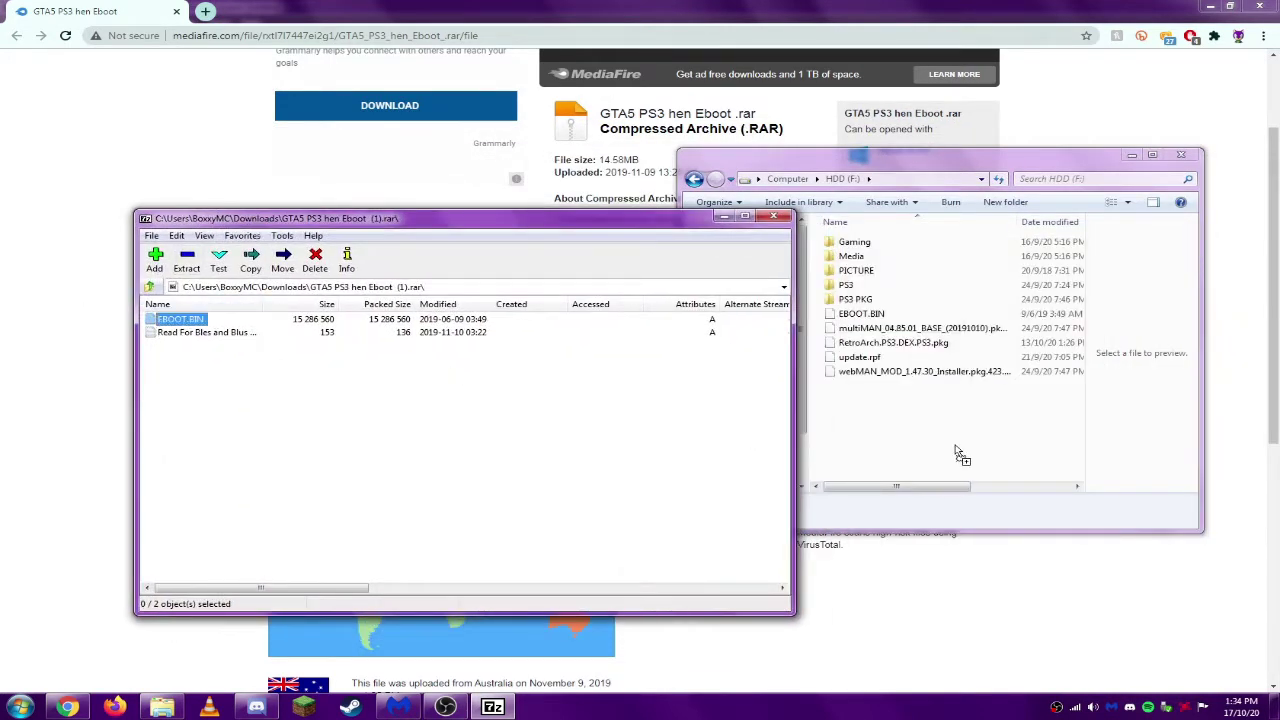
pyautogui.moveTo(750, 439); pyautogui.dragTo(957, 451)
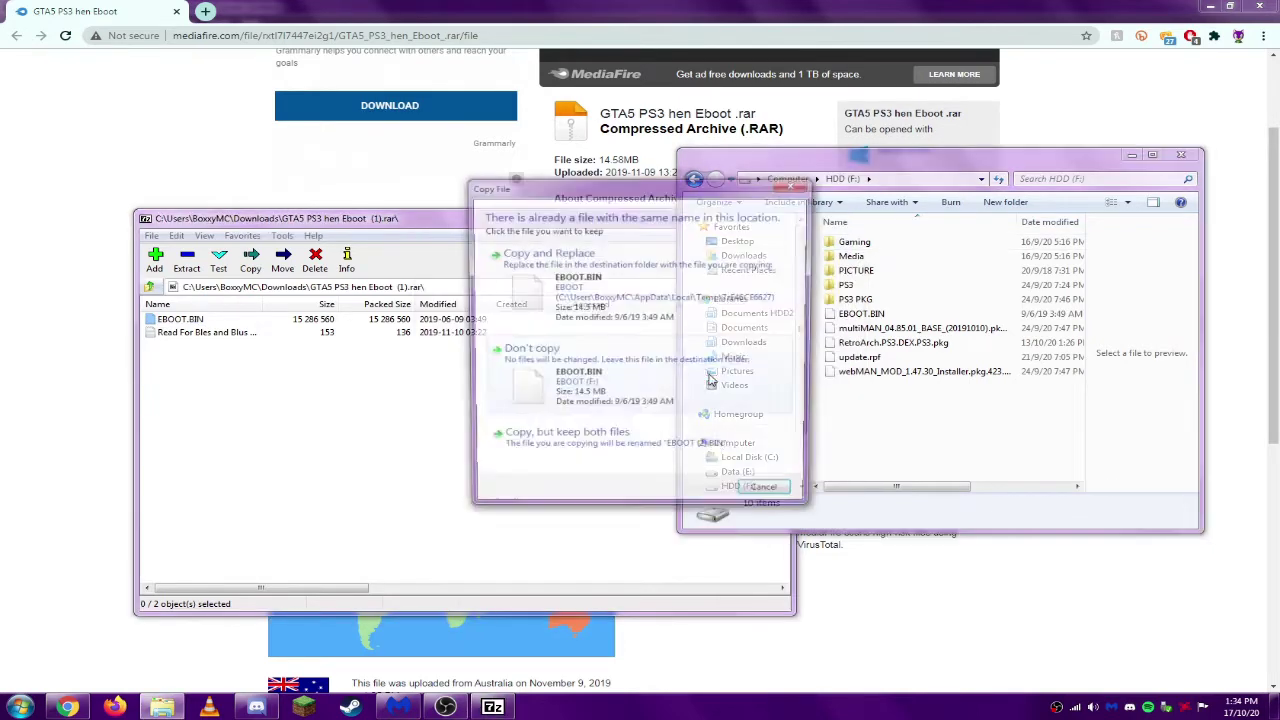
pyautogui.click(600, 275)
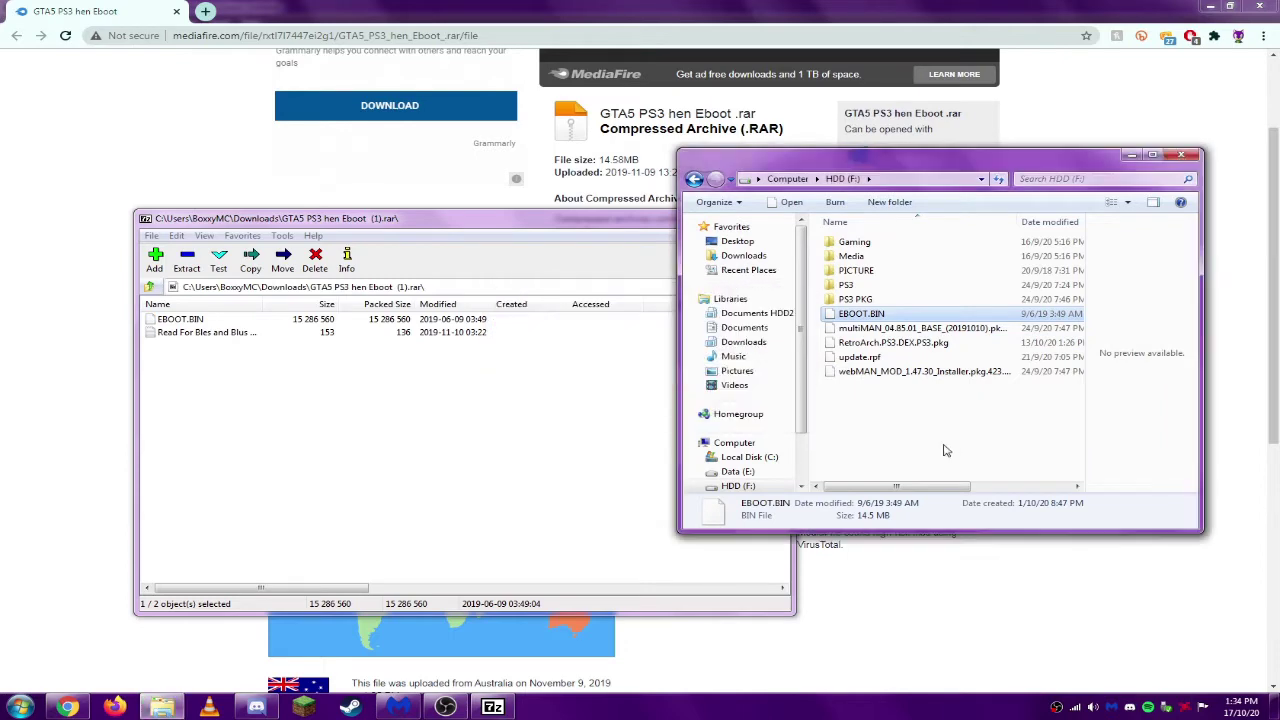
pyautogui.click(912, 467)
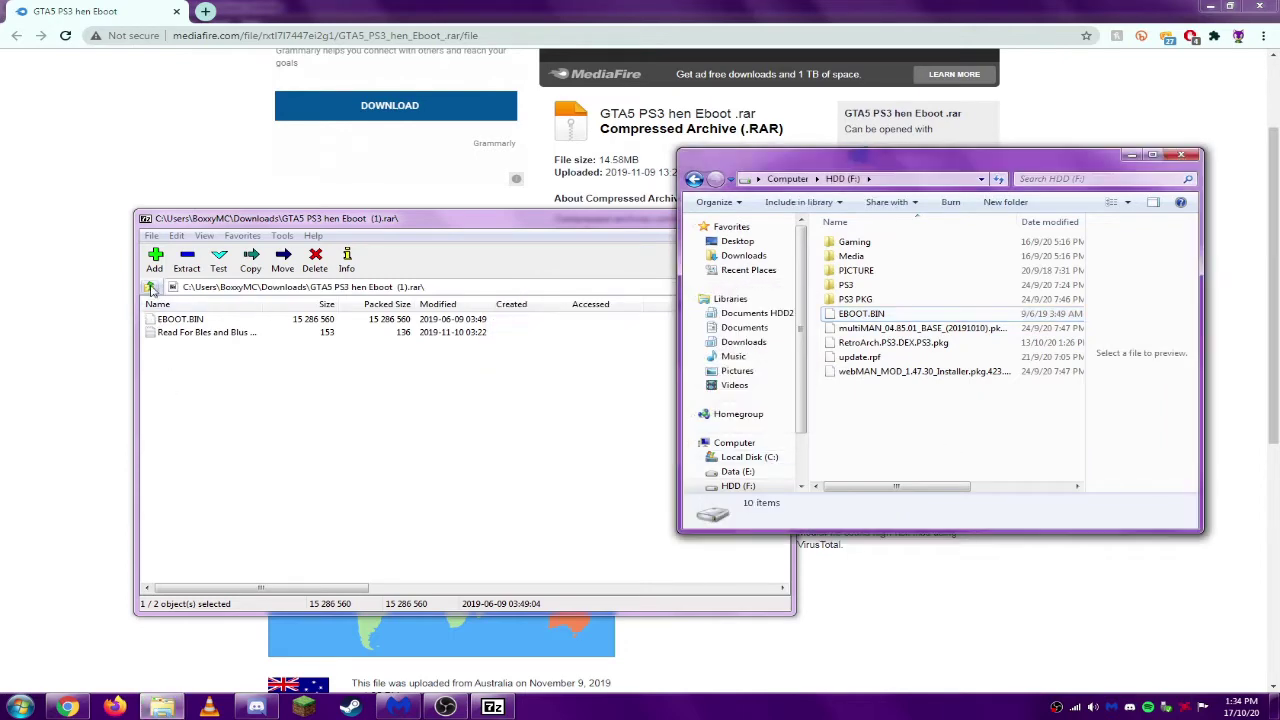
pyautogui.moveTo(596, 222); pyautogui.dragTo(410, 243)
pyautogui.click(592, 238)
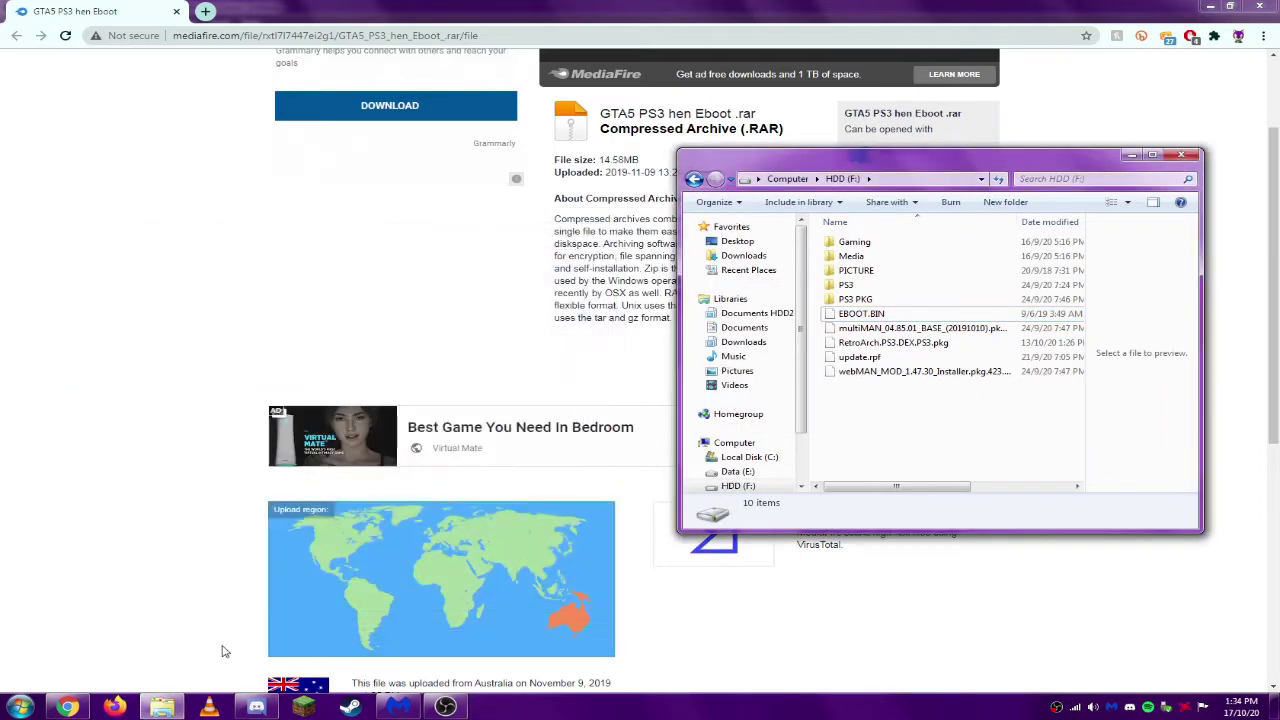
# Open a second Explorer window beside the HDD (F:) window and browse through Documents and Modding to the BoxxyMC v4 folder
pyautogui.rightClick(163, 708)
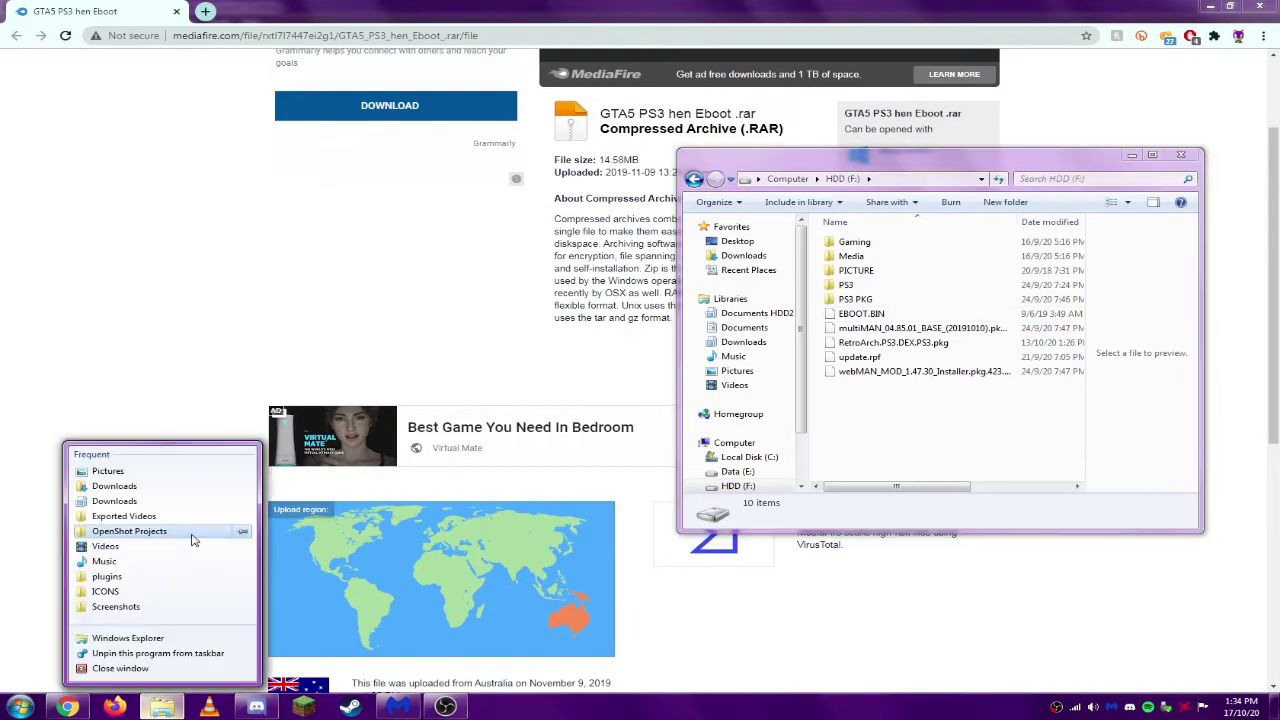
pyautogui.click(174, 640)
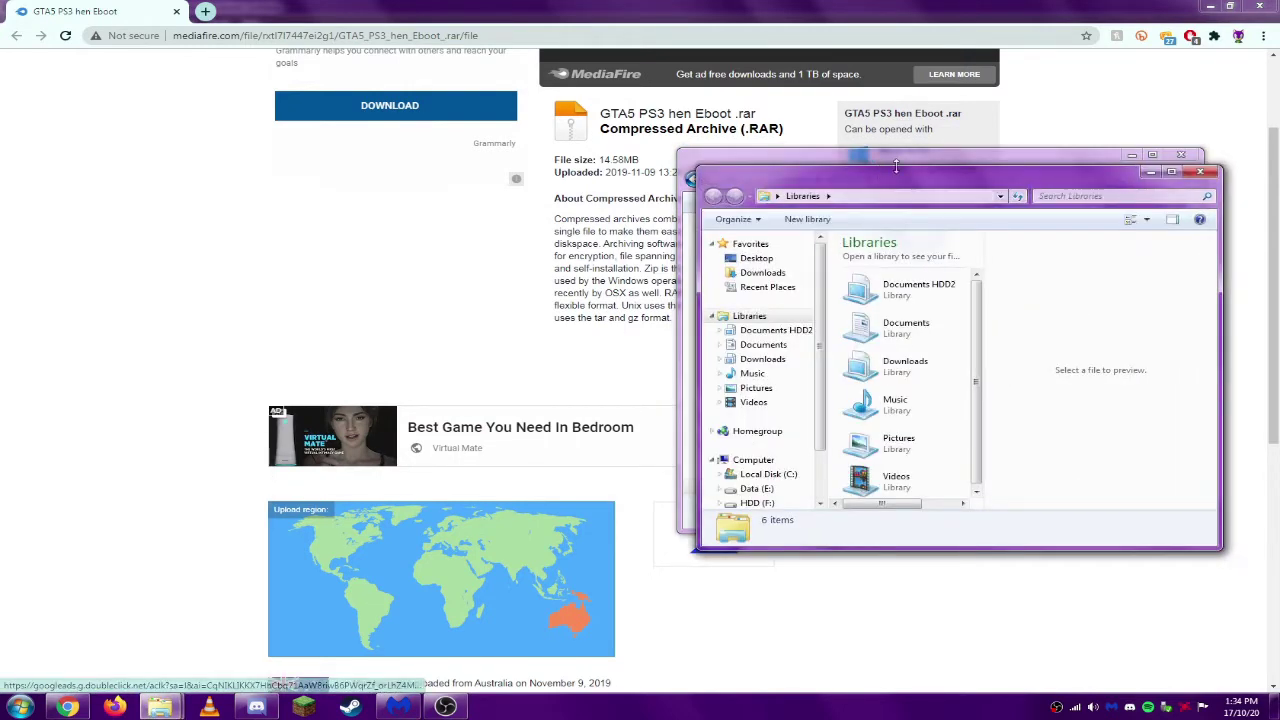
pyautogui.moveTo(925, 193); pyautogui.dragTo(283, 184)
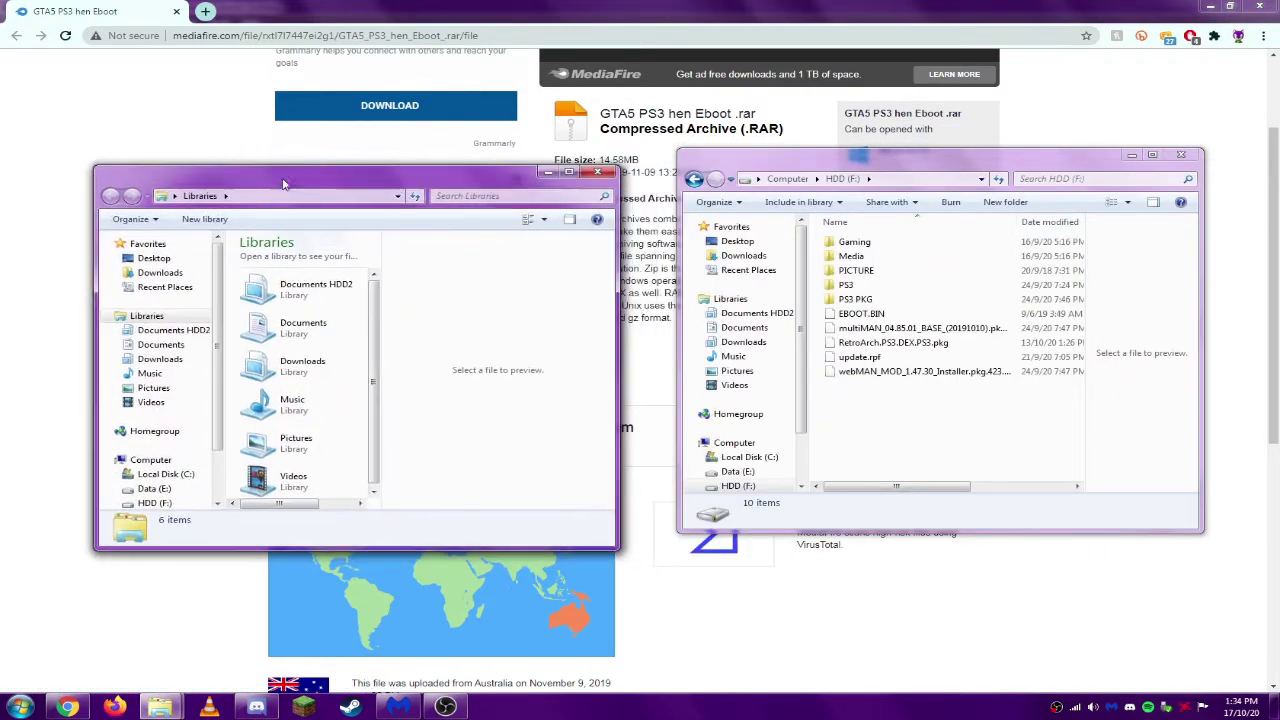
pyautogui.click(185, 346)
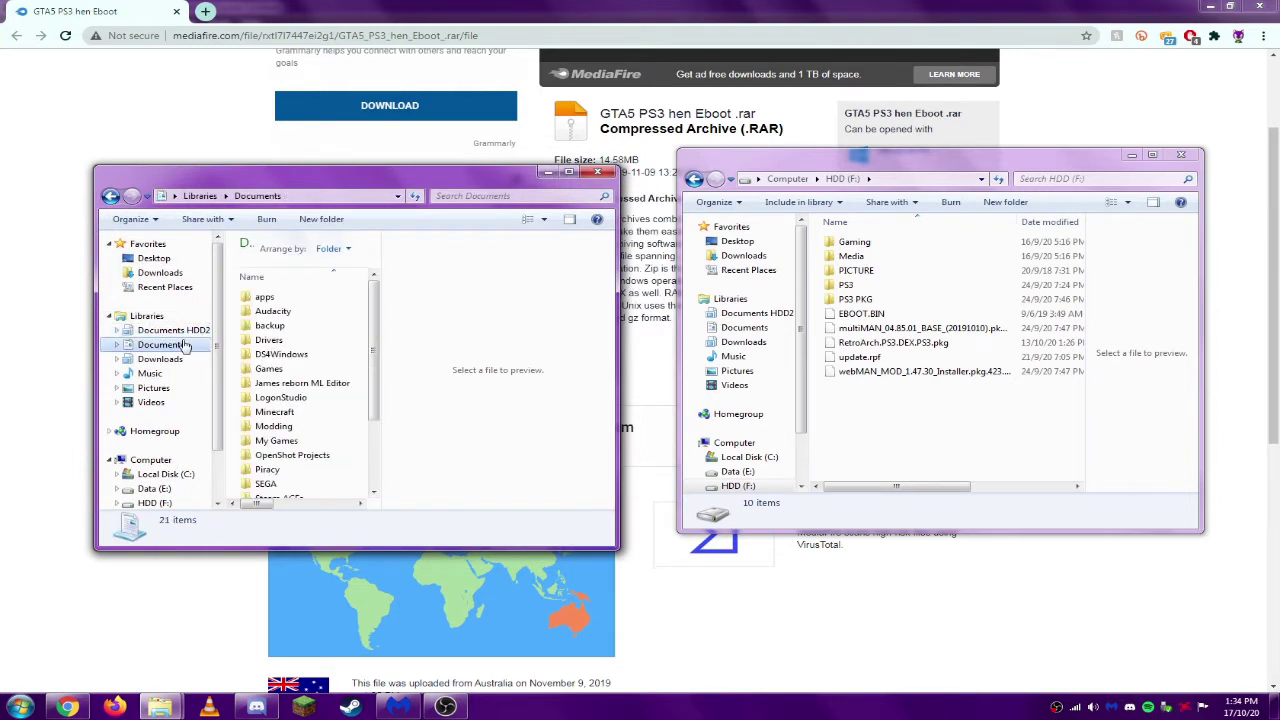
pyautogui.click(330, 384)
pyautogui.scroll(-2, 344, 405)
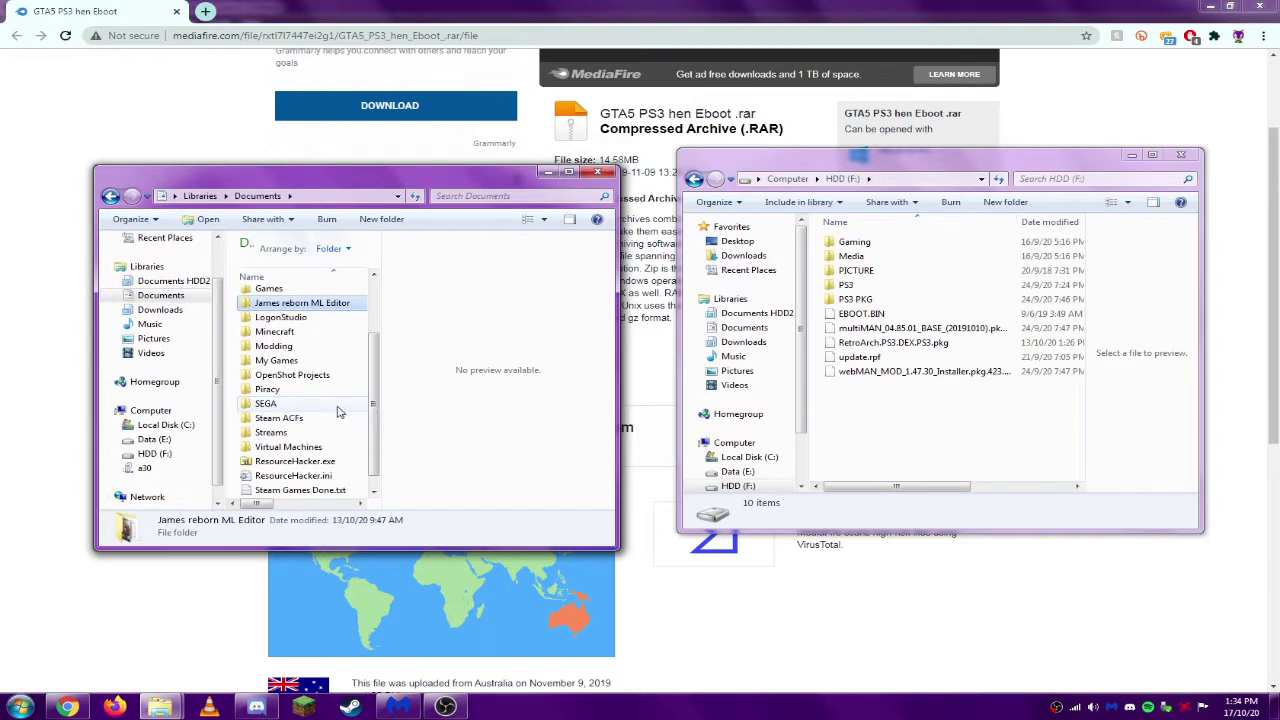
pyautogui.scroll(3, 335, 432)
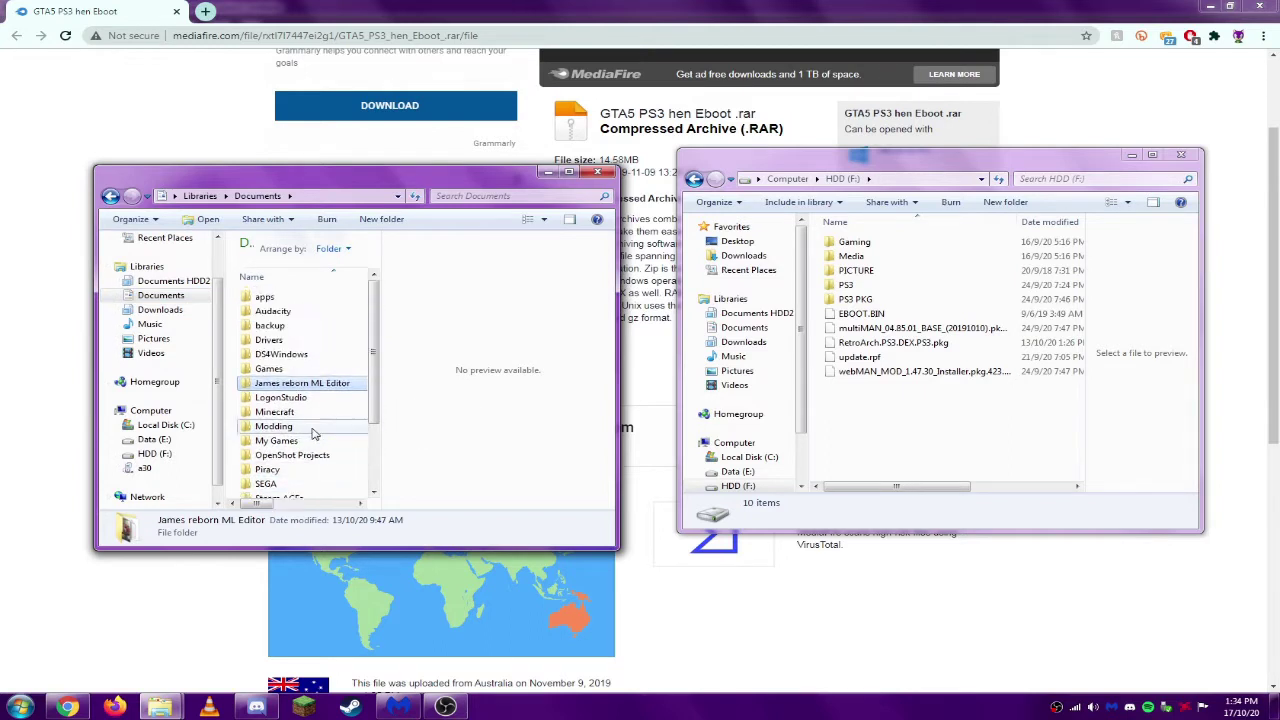
pyautogui.doubleClick(320, 428)
pyautogui.doubleClick(293, 296)
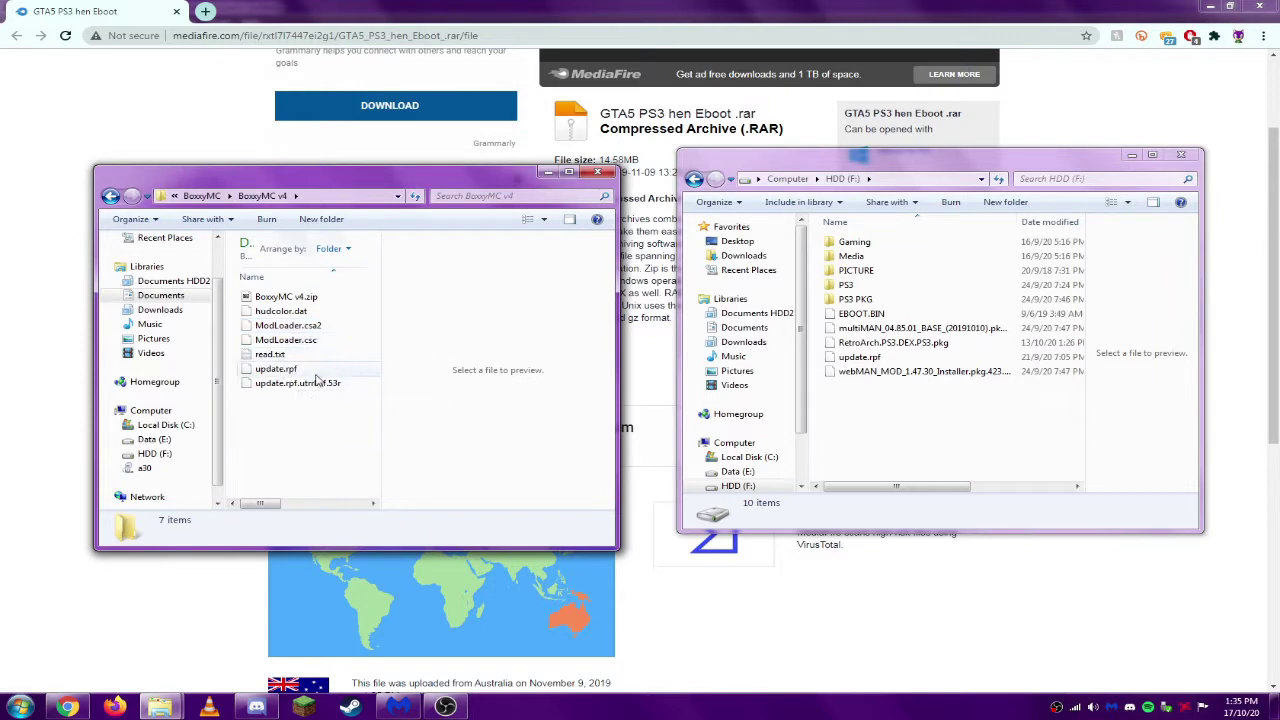
# Copy update.rpf from the BoxxyMC v4 folder to the root of HDD (F:), replacing the existing file
pyautogui.click(316, 372)
pyautogui.moveTo(318, 376); pyautogui.dragTo(955, 452)
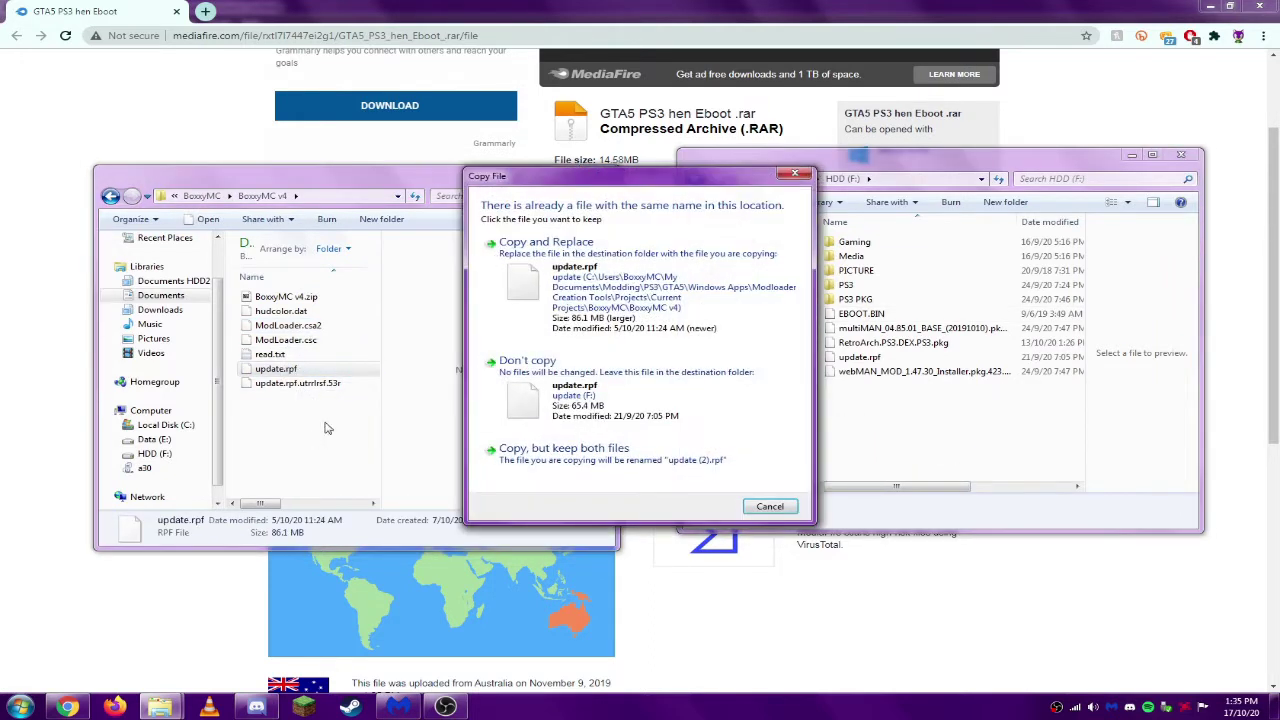
pyautogui.moveTo(290, 436); pyautogui.dragTo(303, 406)
pyautogui.click(295, 369)
pyautogui.keyDown('ctrl'); pyautogui.click(290, 354); pyautogui.keyUp('ctrl')
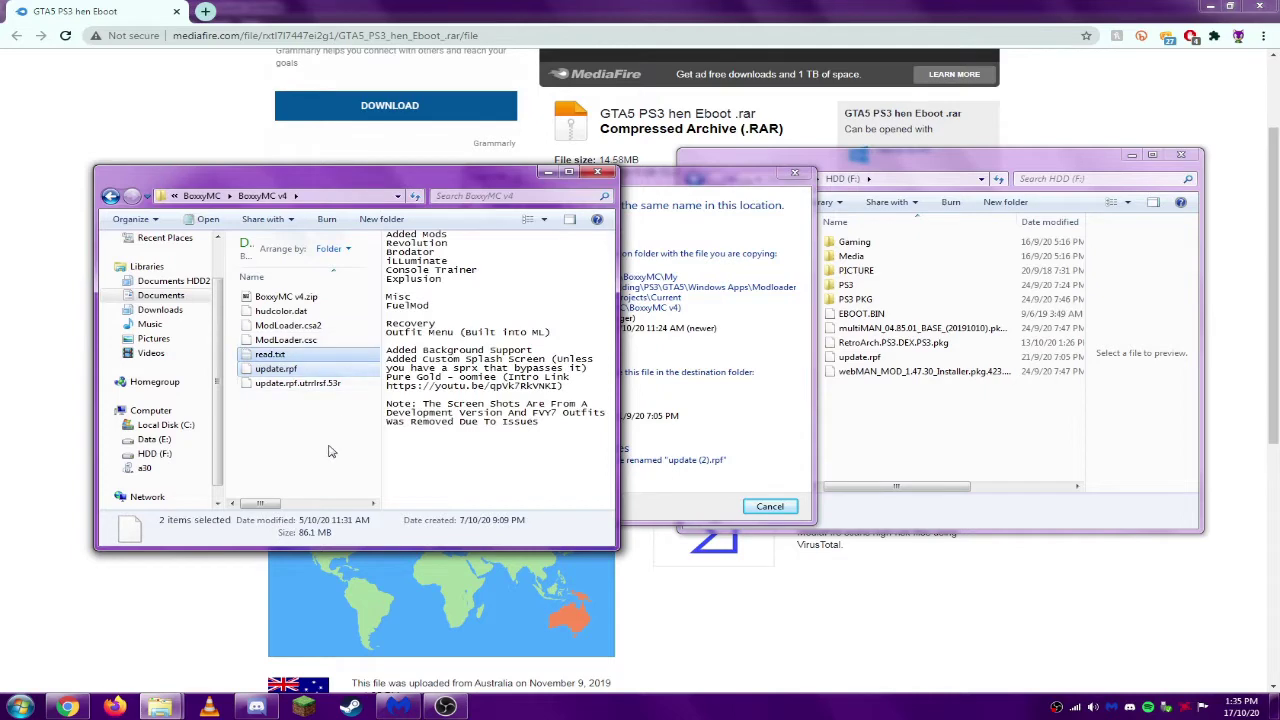
pyautogui.click(400, 443)
pyautogui.click(740, 200)
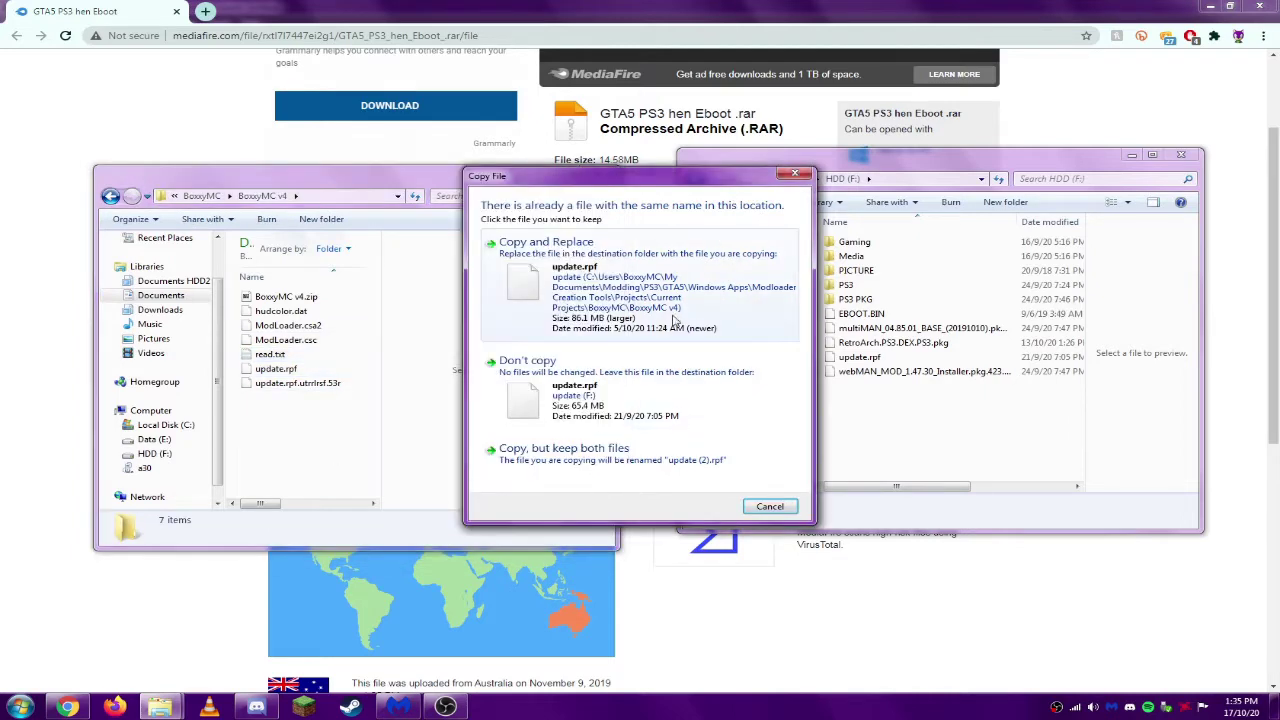
pyautogui.click(640, 285)
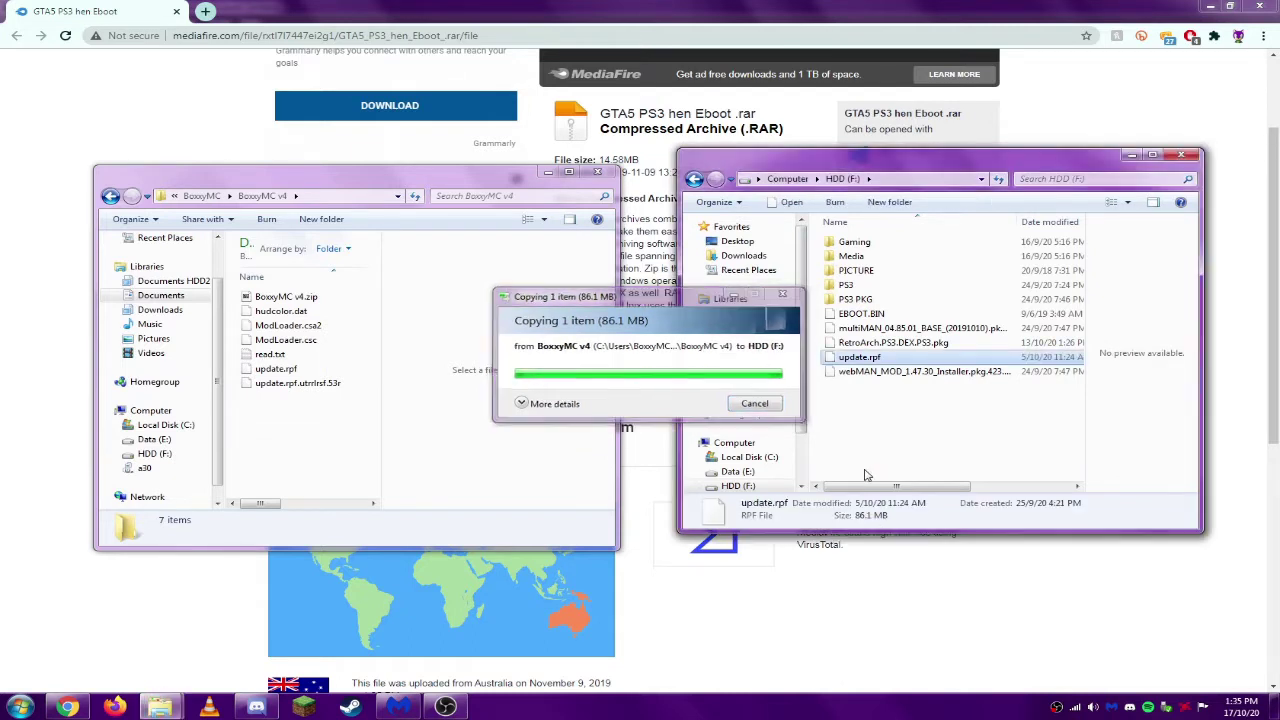
# Check the file system of HDD (F:) in its properties and close the dialog
pyautogui.click(765, 487)
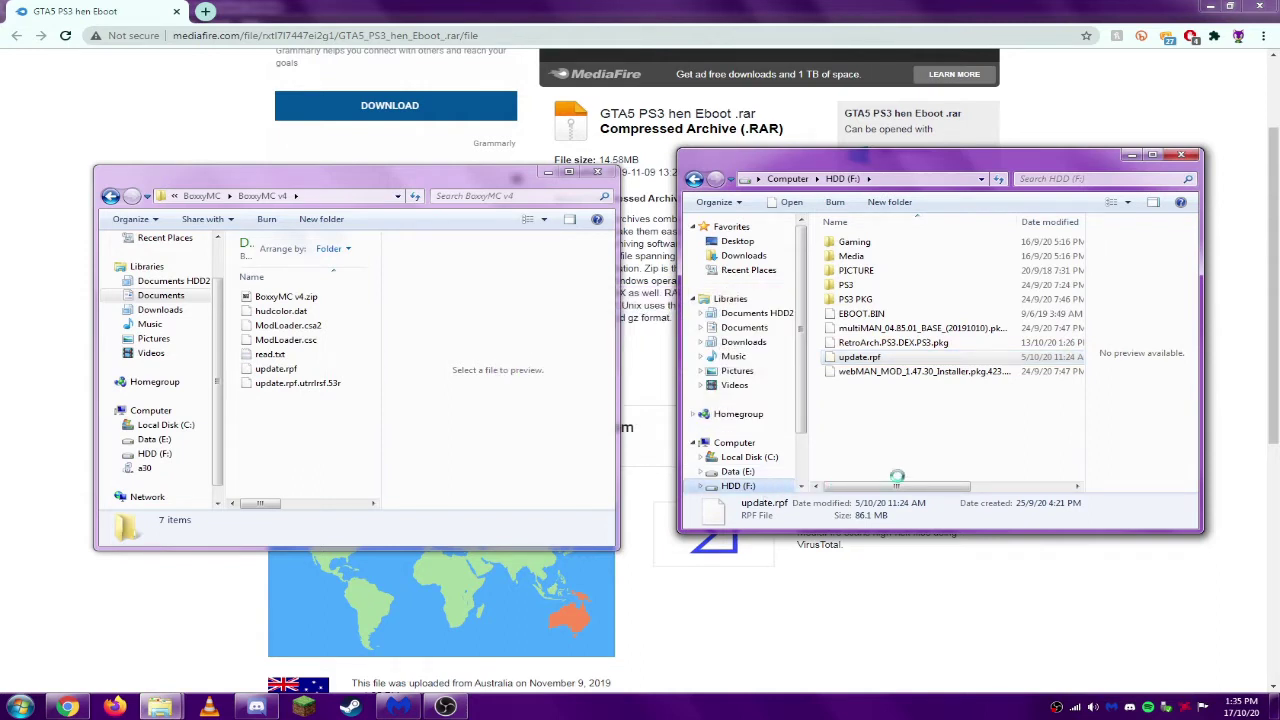
pyautogui.rightClick(760, 486)
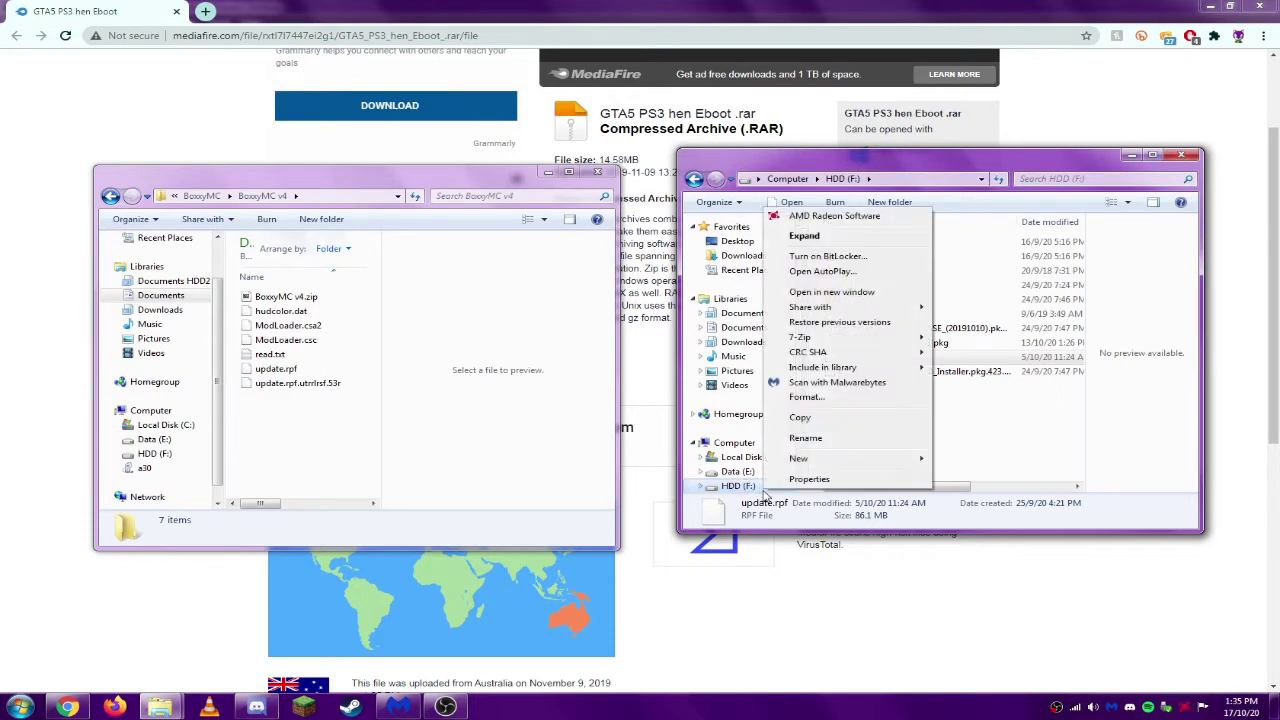
pyautogui.click(812, 480)
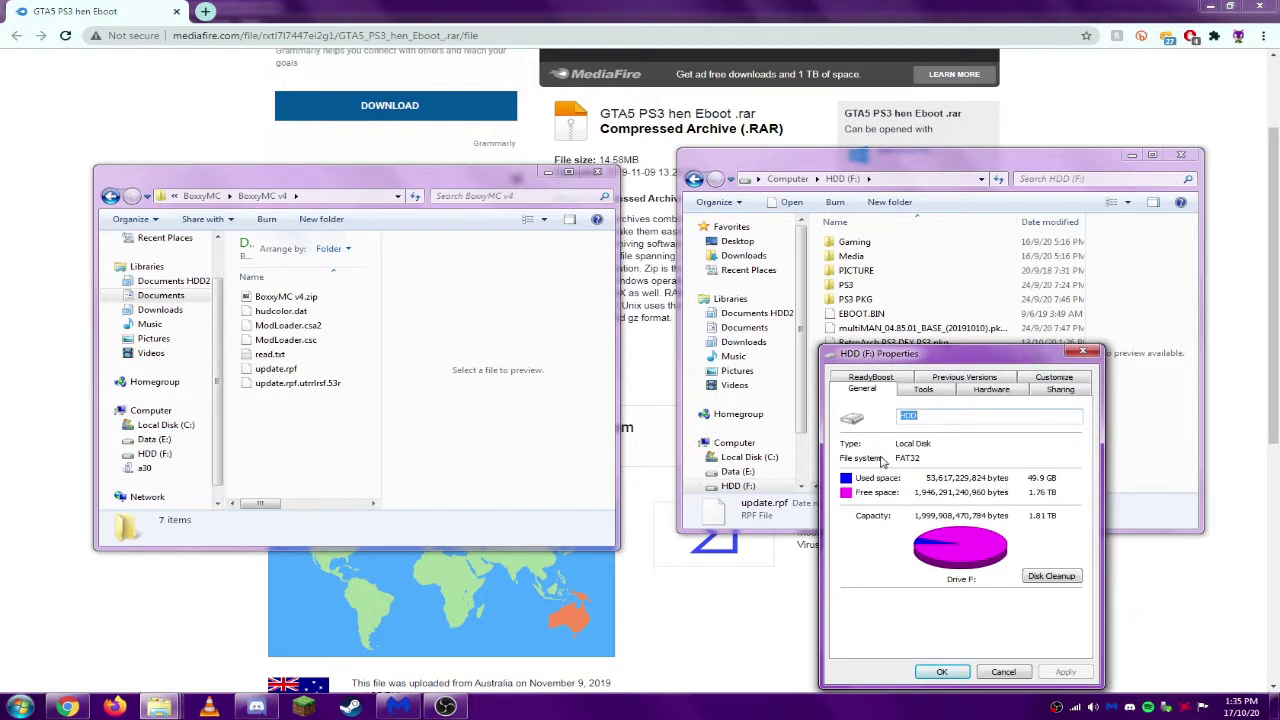
pyautogui.click(1091, 353)
pyautogui.moveTo(1000, 461); pyautogui.dragTo(652, 412)
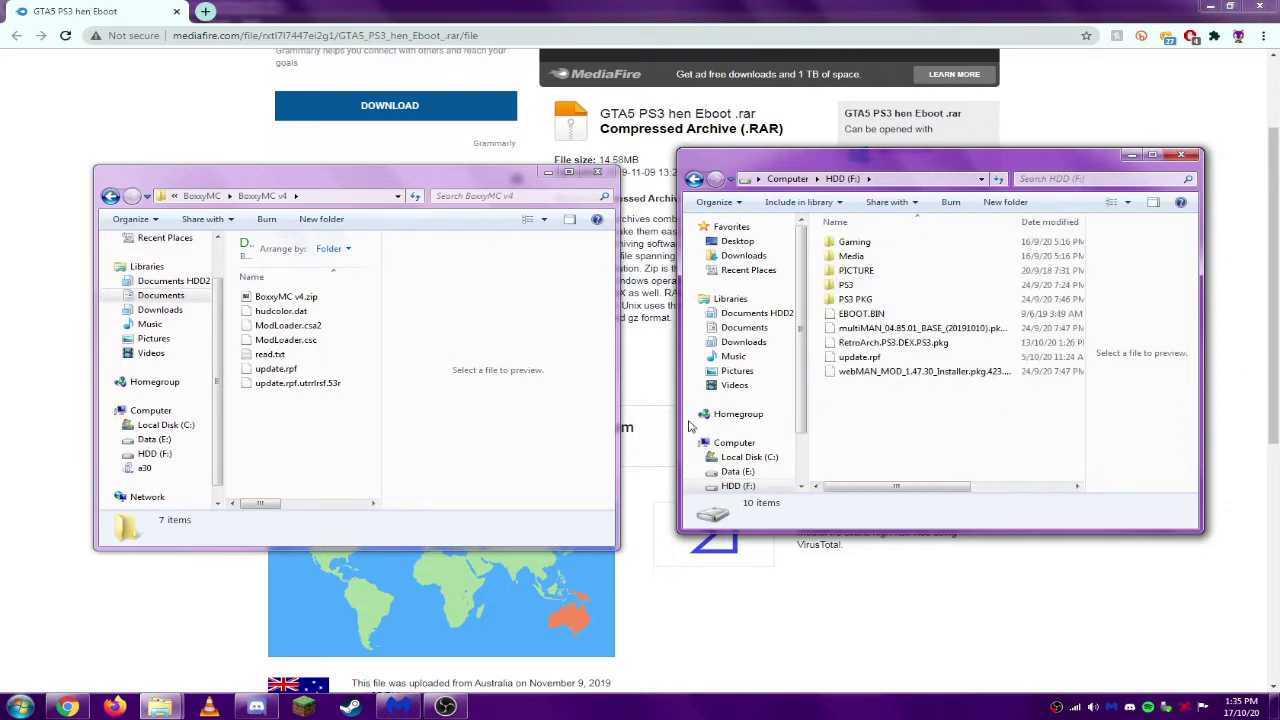
# Safely eject the HDD (F:) drive and dismiss the removal notification
pyautogui.rightClick(759, 488)
pyautogui.click(789, 510)
pyautogui.click(1166, 707)
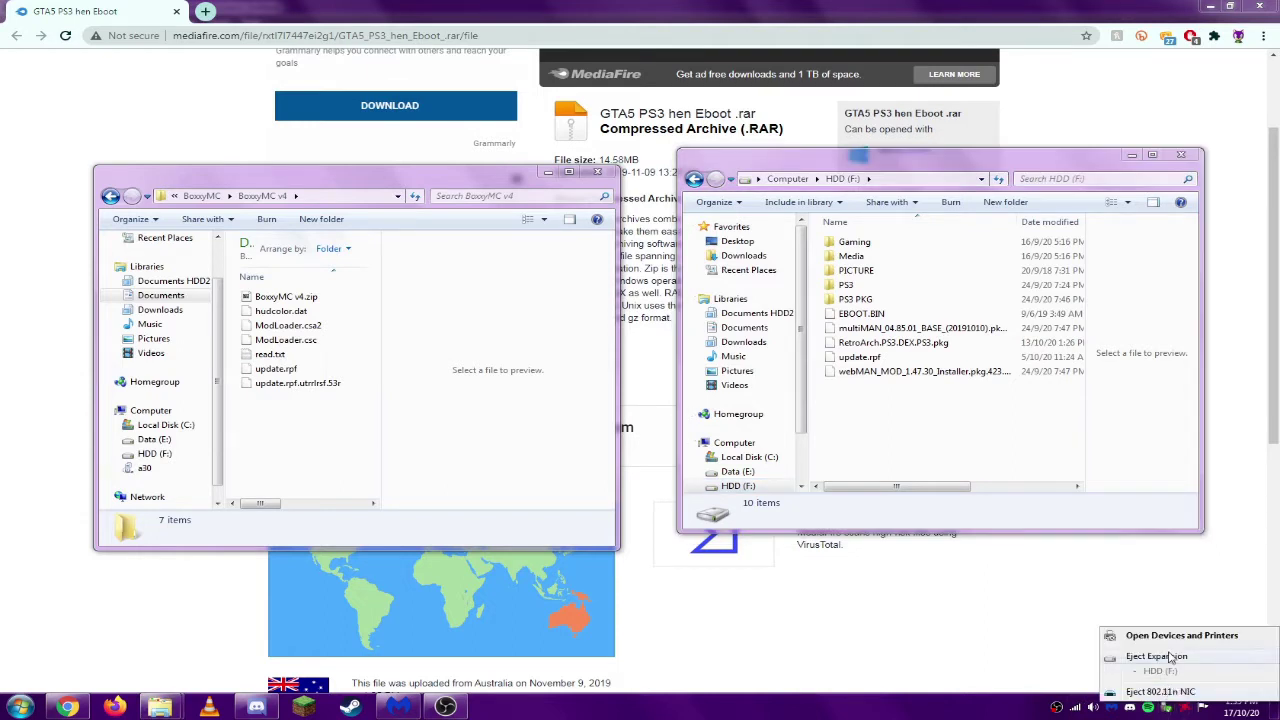
pyautogui.click(1166, 657)
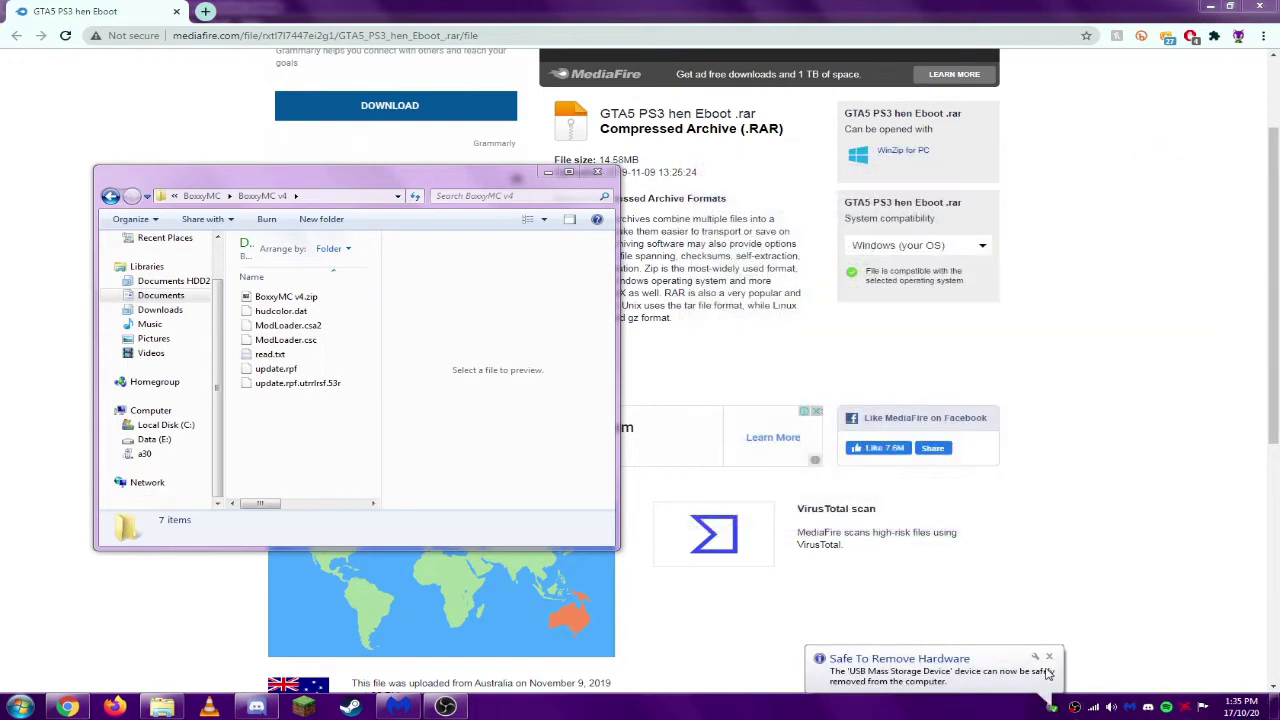
pyautogui.click(1049, 659)
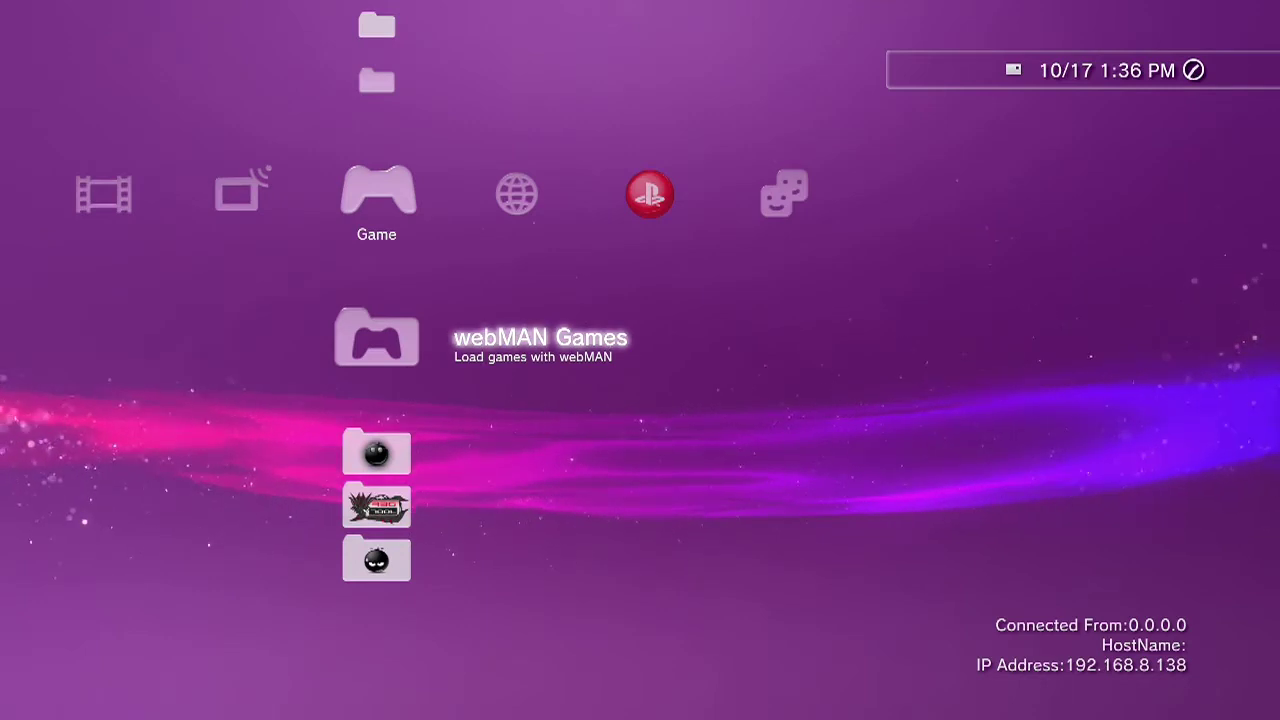
# On the PS3, launch multiMAN, browse to /dev_hdd0/game/BLES01807/USRDIR and open a second PS3 Root window beside it
pyautogui.press('Down')
pyautogui.press('Return')
pyautogui.press('Escape')
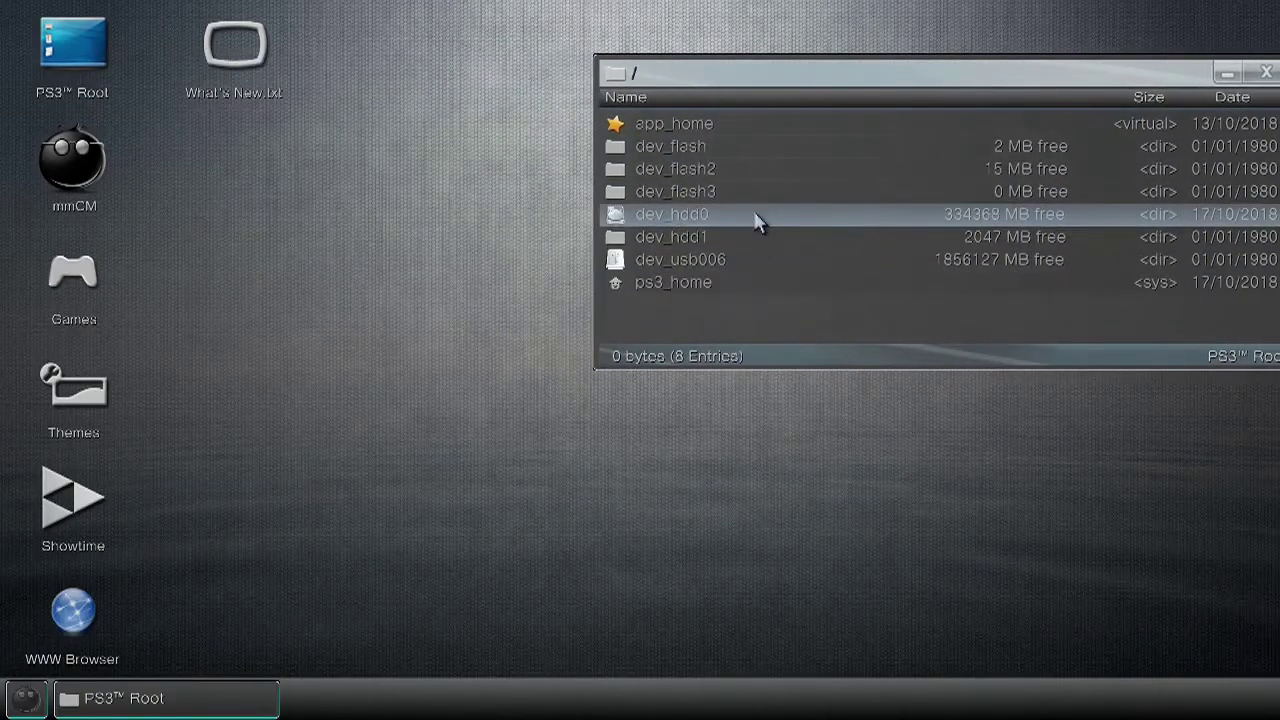
pyautogui.click(757, 222)
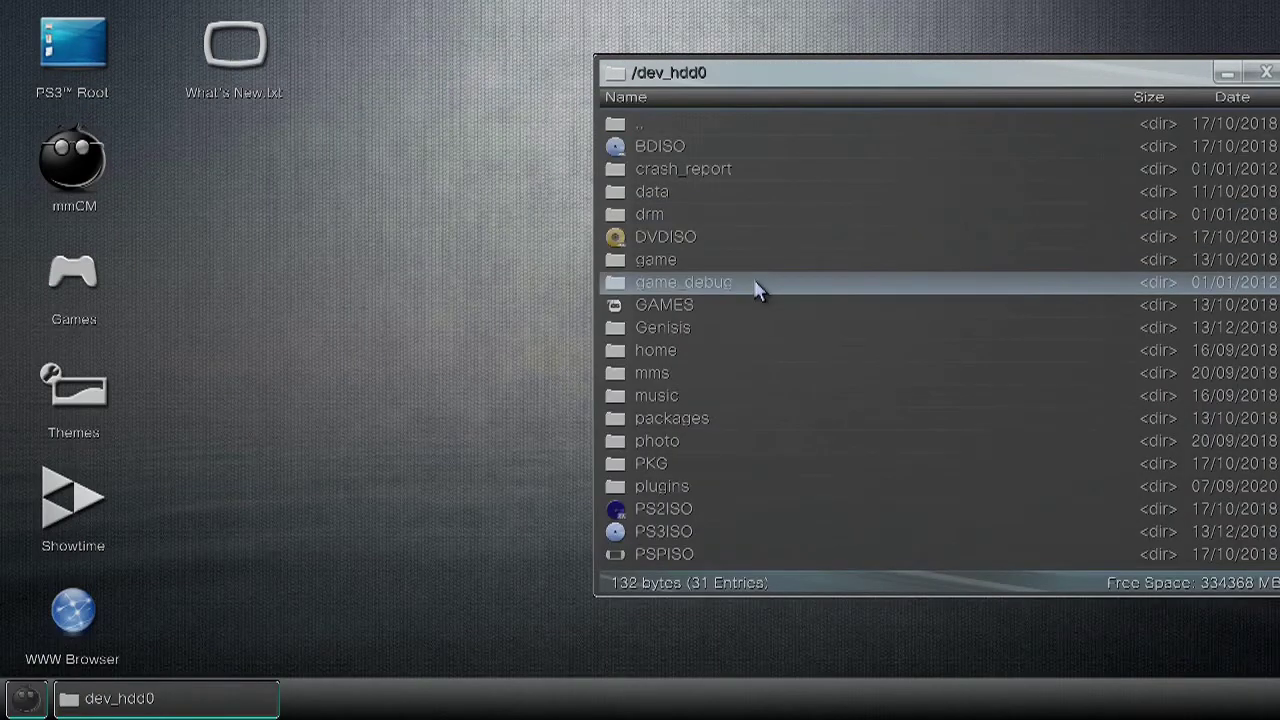
pyautogui.click(755, 259)
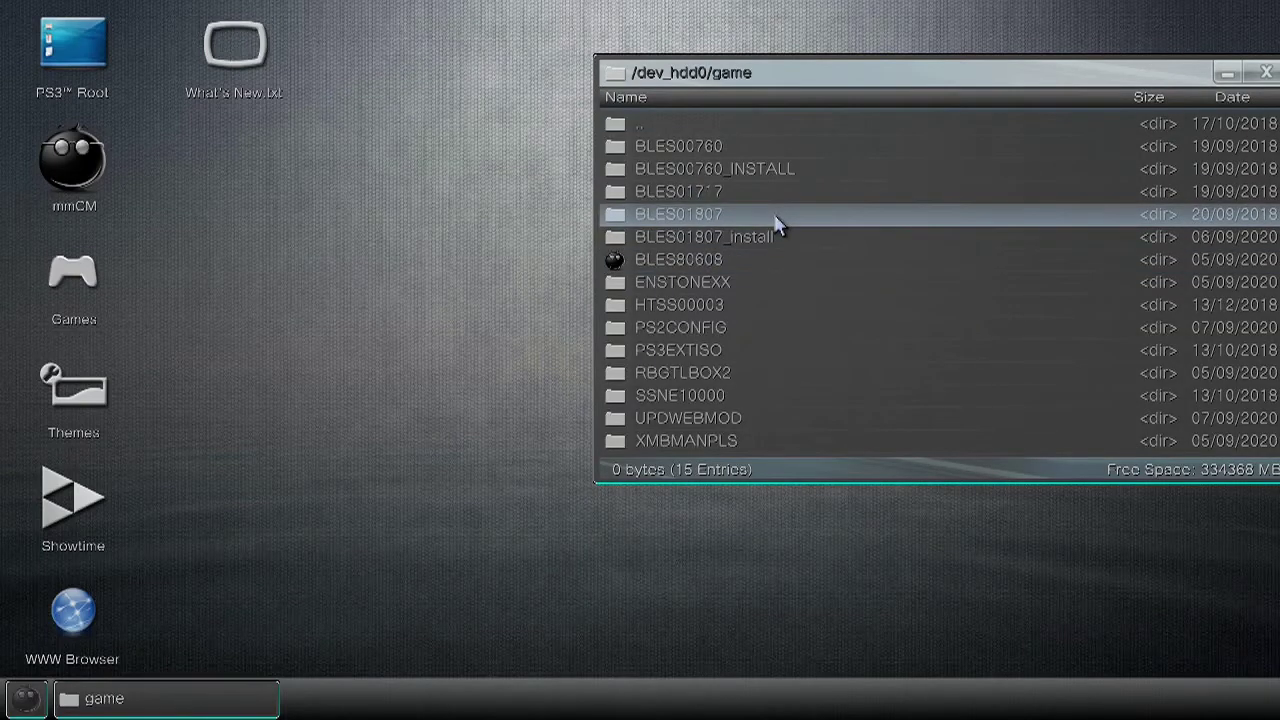
pyautogui.click(778, 222)
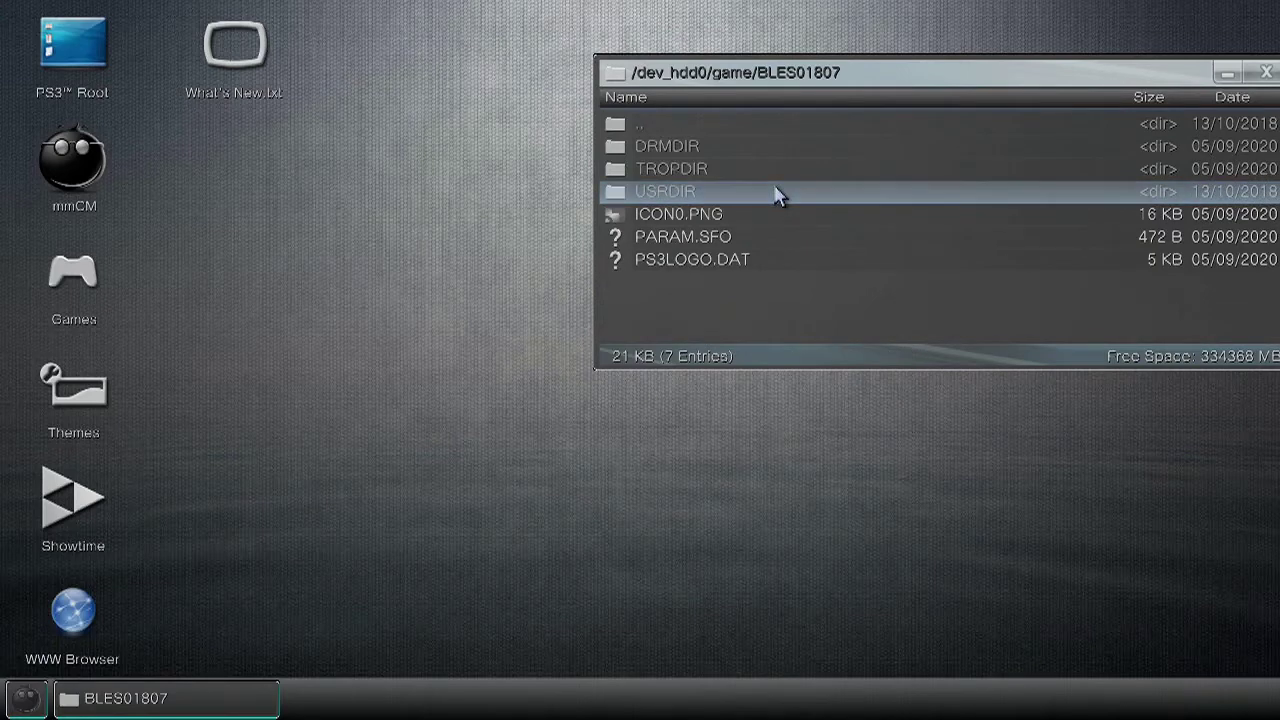
pyautogui.click(778, 195)
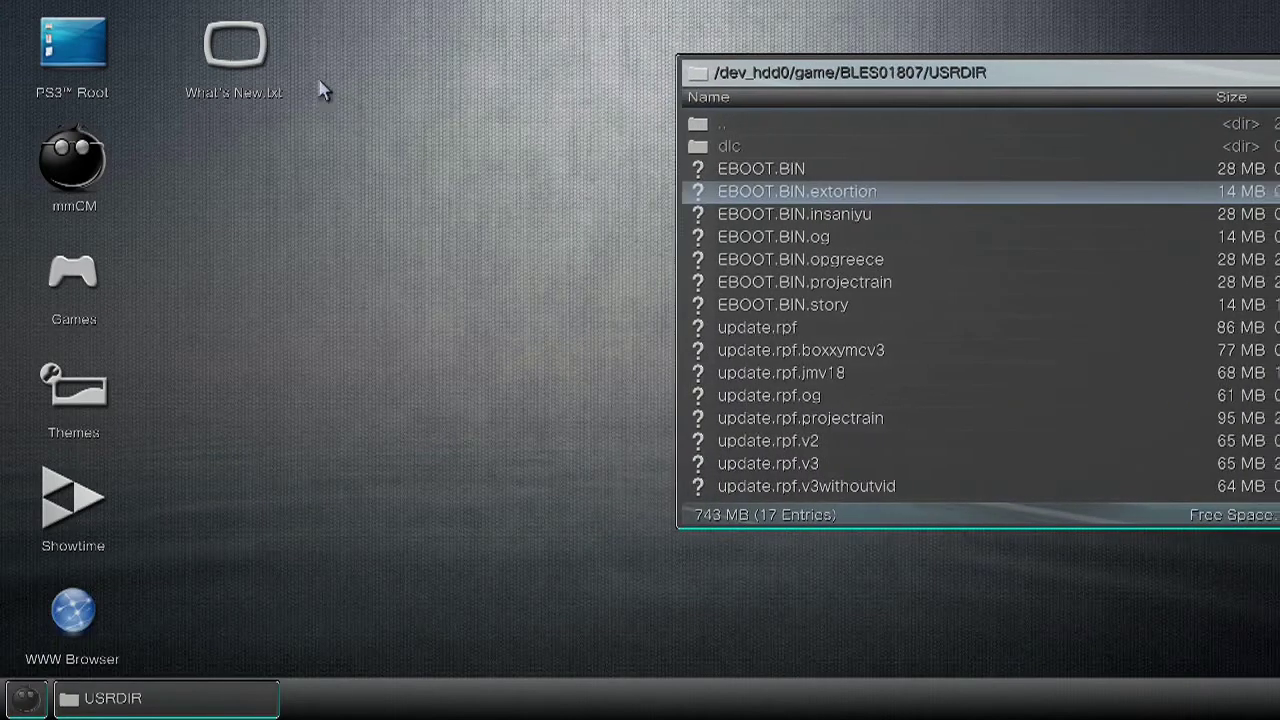
pyautogui.click(78, 75)
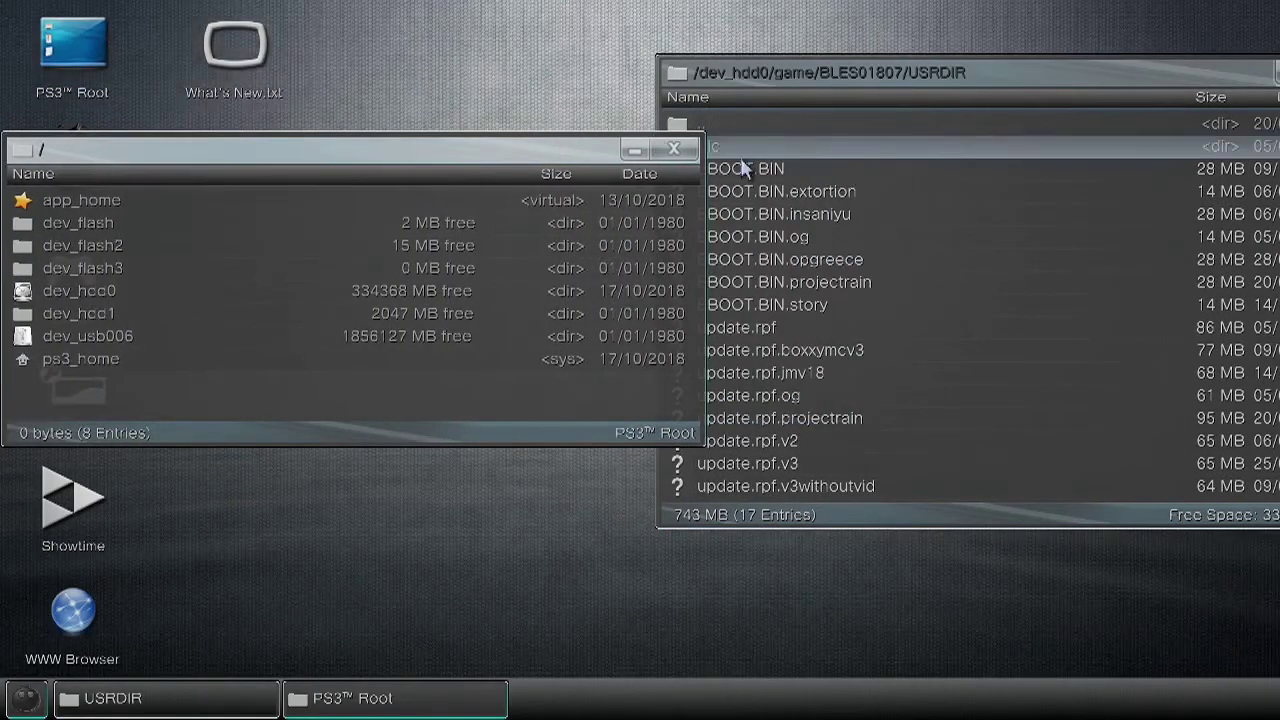
# Rename EBOOT.BIN in the USRDIR folder to EBOOT.BIN.s
pyautogui.rightClick(740, 176)
pyautogui.press('Down')
pyautogui.press('Down')
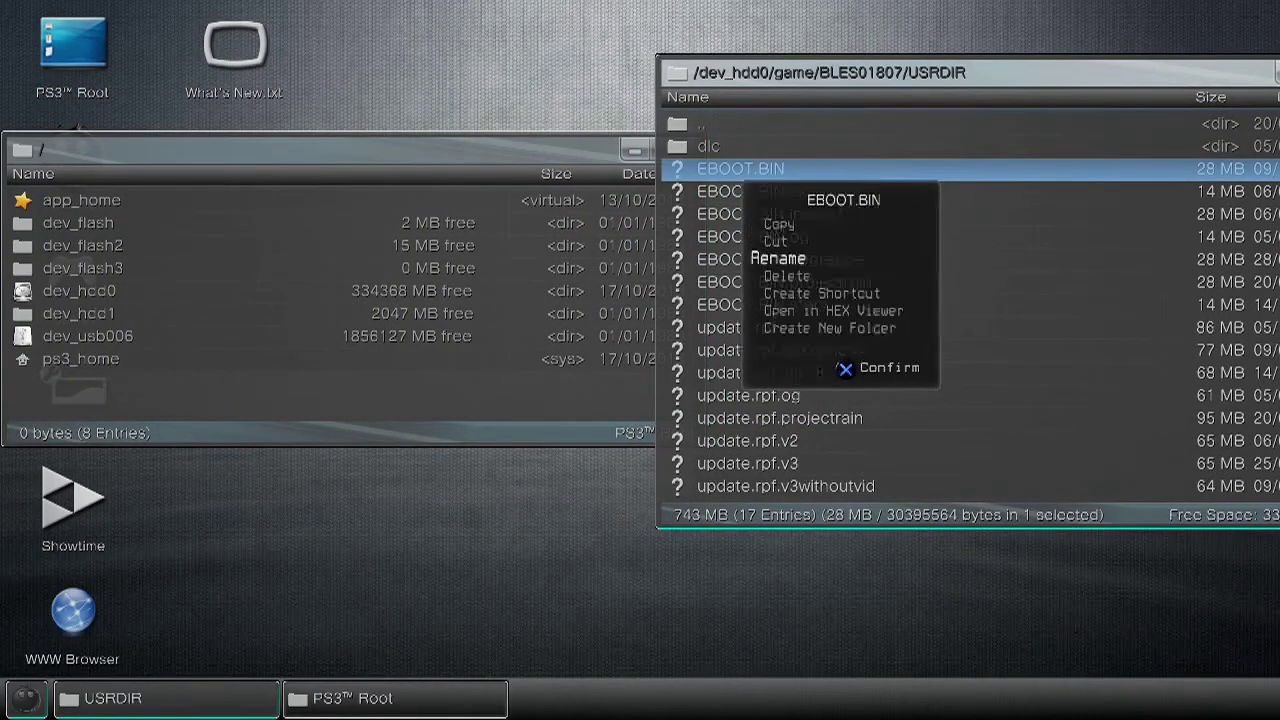
pyautogui.press('Return')
pyautogui.press('Right')
pyautogui.press('Right')
pyautogui.press('Right')
pyautogui.press('Right')
pyautogui.press('Down')
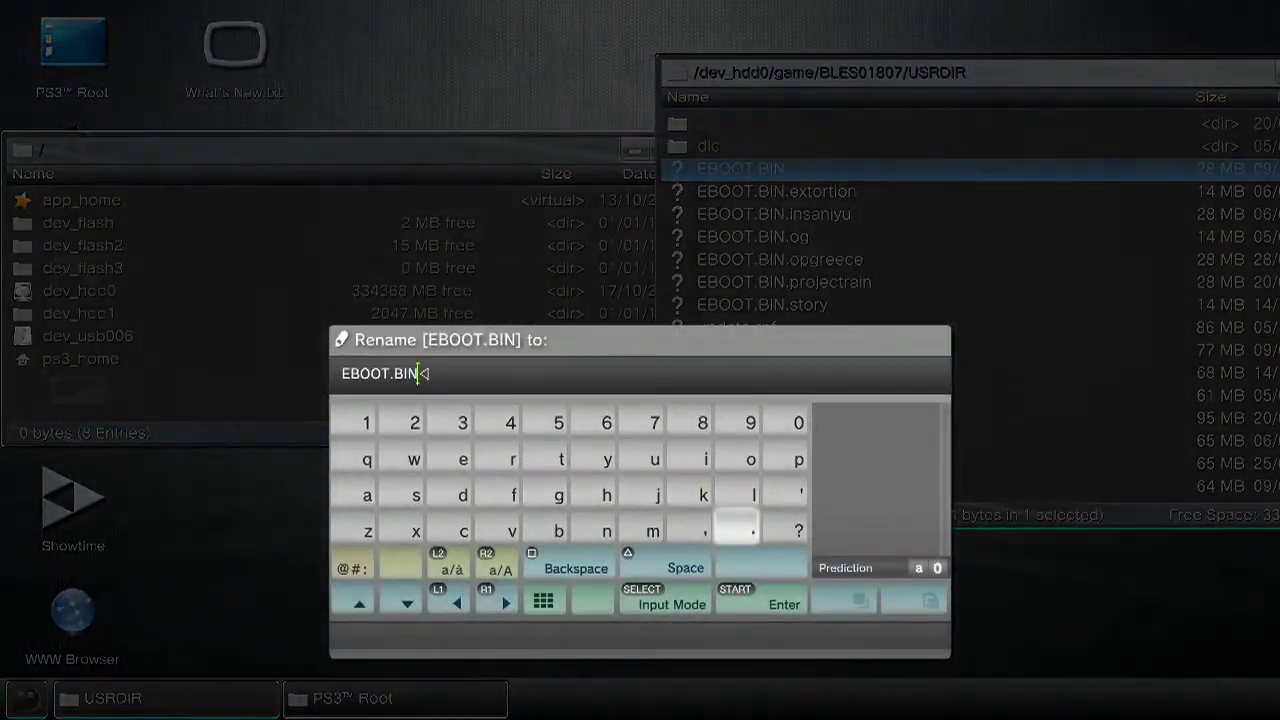
pyautogui.write('.')
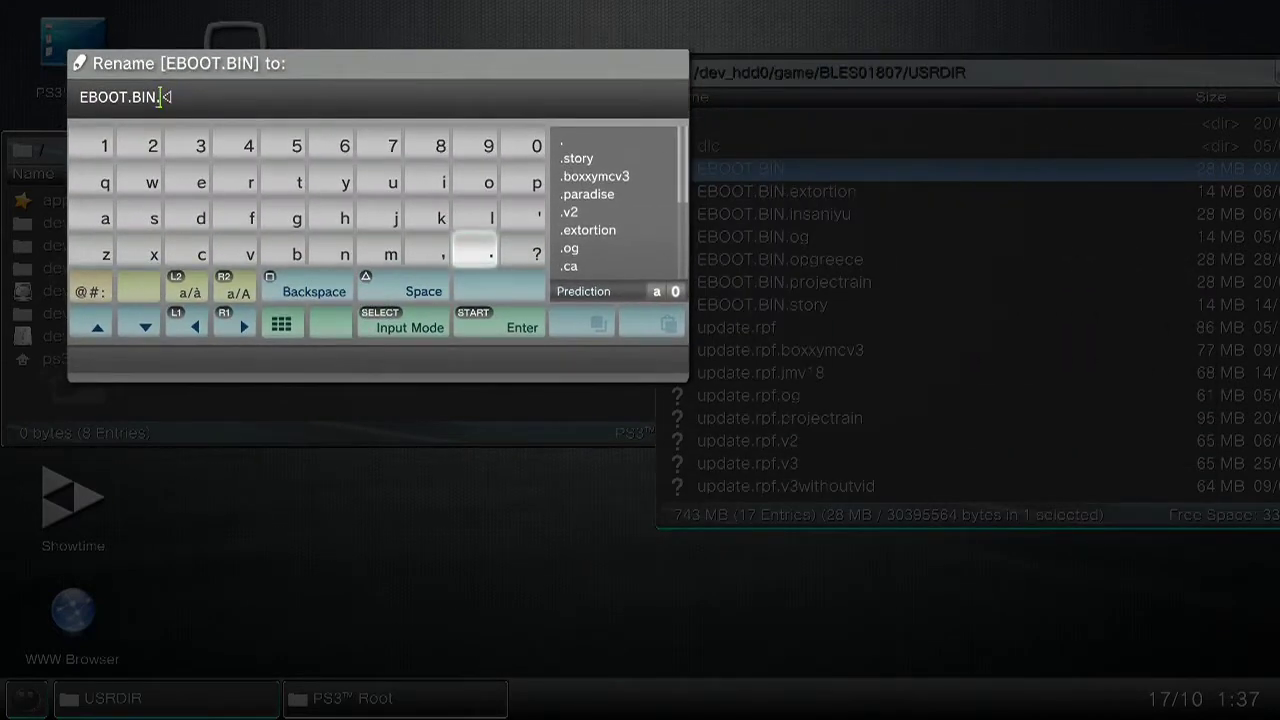
pyautogui.press('Left')
pyautogui.press('Left')
pyautogui.press('Left')
pyautogui.press('Left')
pyautogui.press('Left')
pyautogui.press('Left')
pyautogui.press('Left')
pyautogui.press('Up')
pyautogui.write('s')
pyautogui.press('Return')
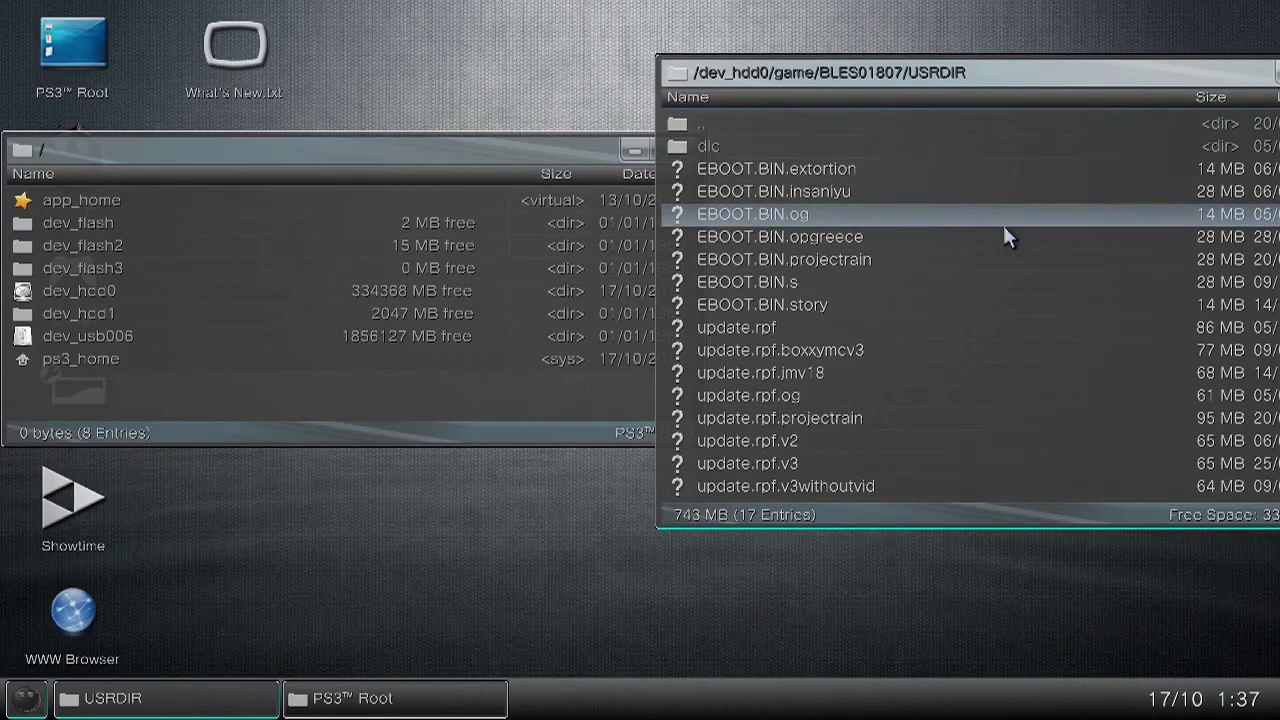
# Look through the USRDIR files and open dev_usb006 in the second file window
pyautogui.scroll(-2, 1003, 224)
pyautogui.scroll(-14, 1012, 228)
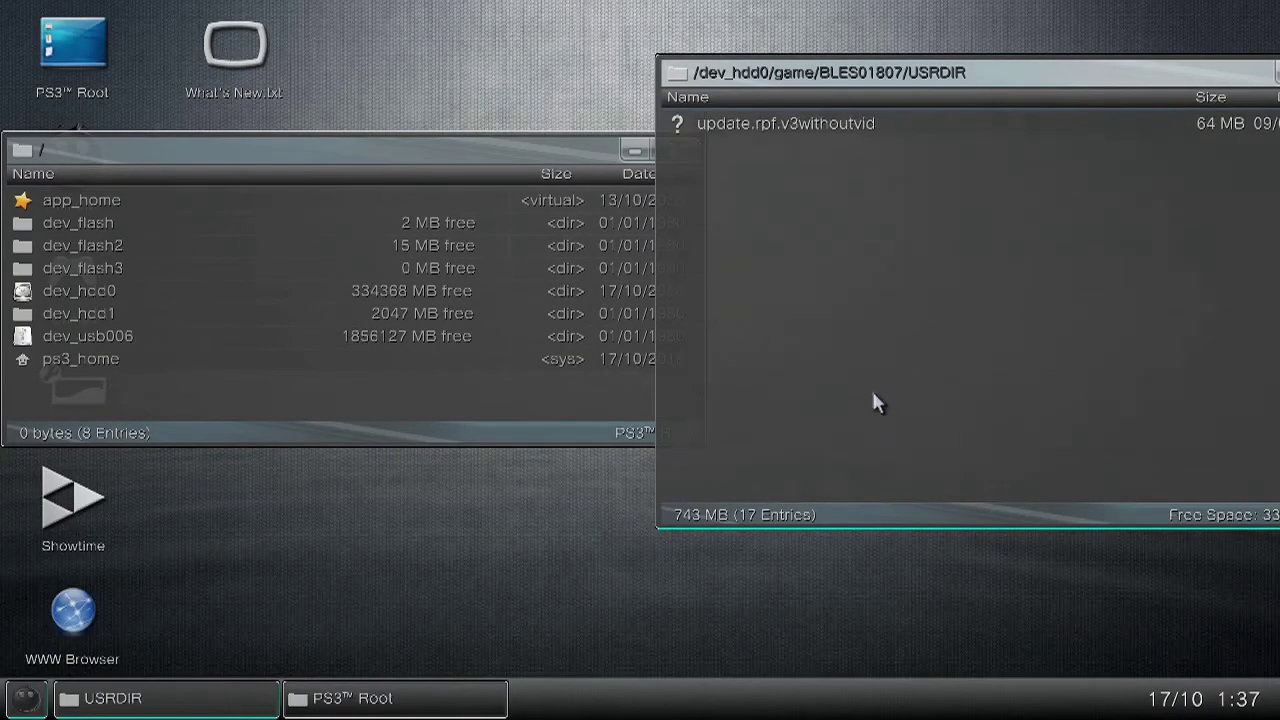
pyautogui.scroll(1, 820, 340)
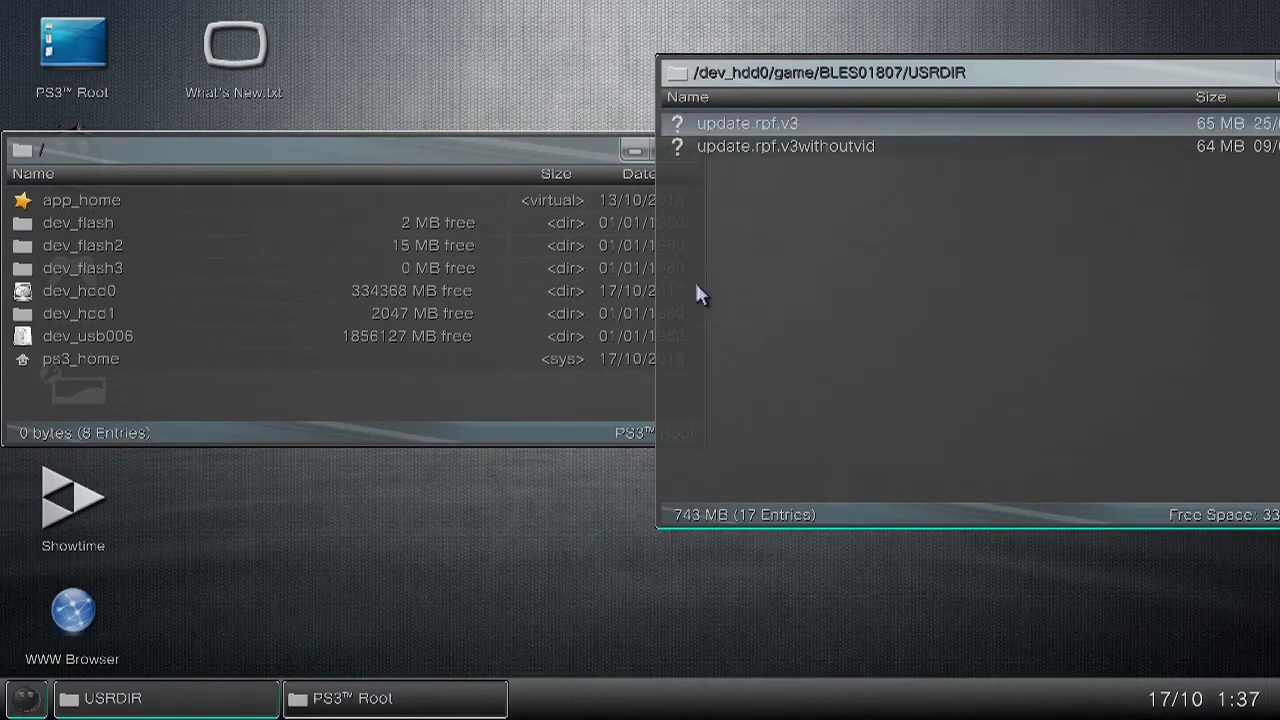
pyautogui.click(358, 337)
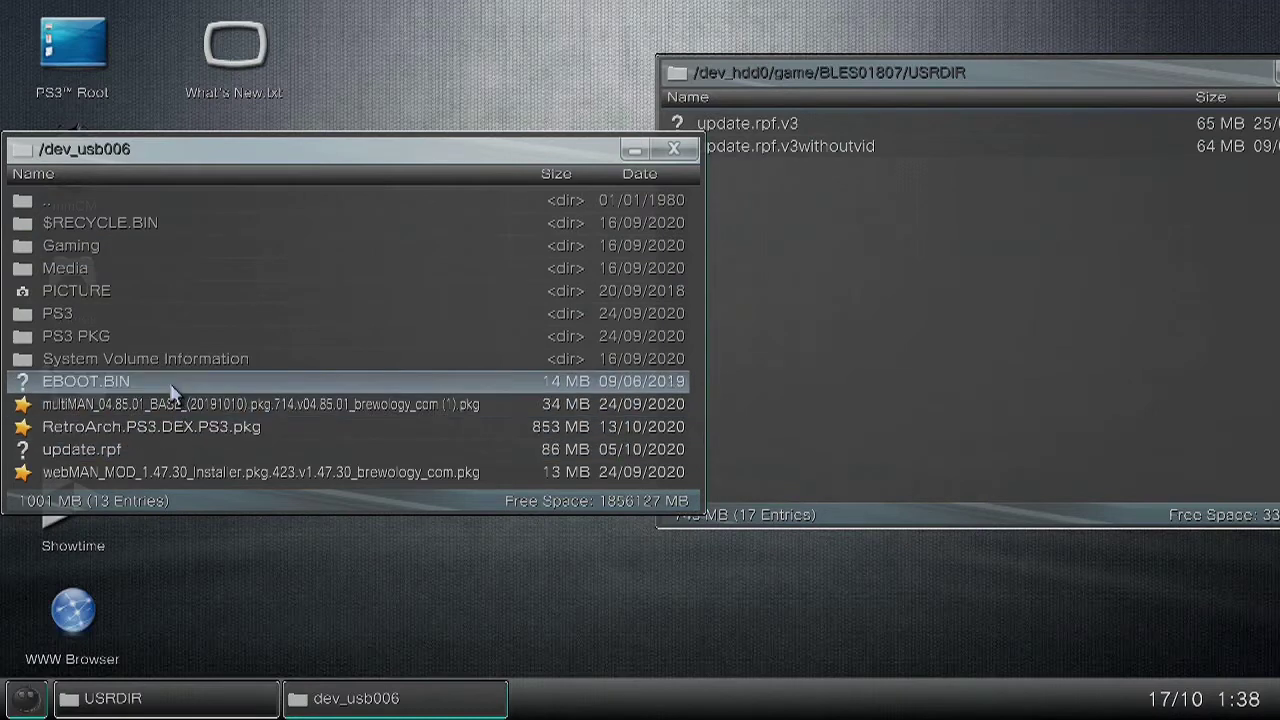
pyautogui.click(875, 380)
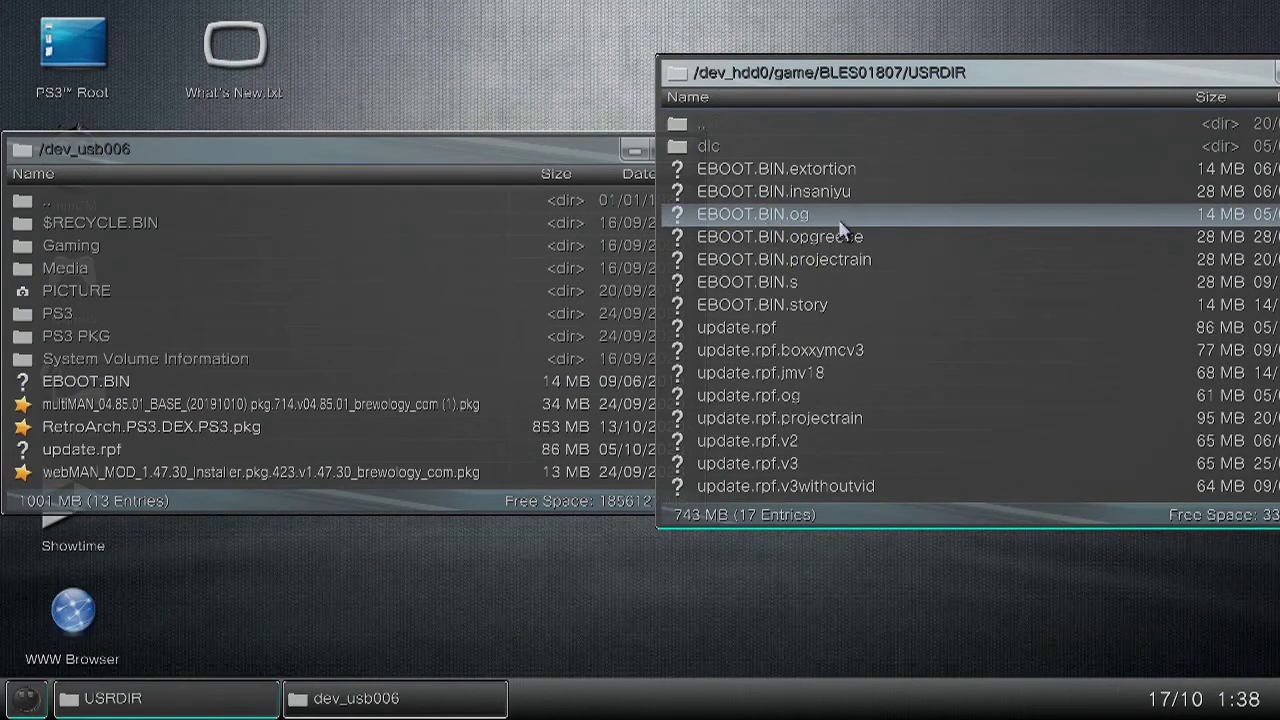
pyautogui.scroll(-3, 845, 235)
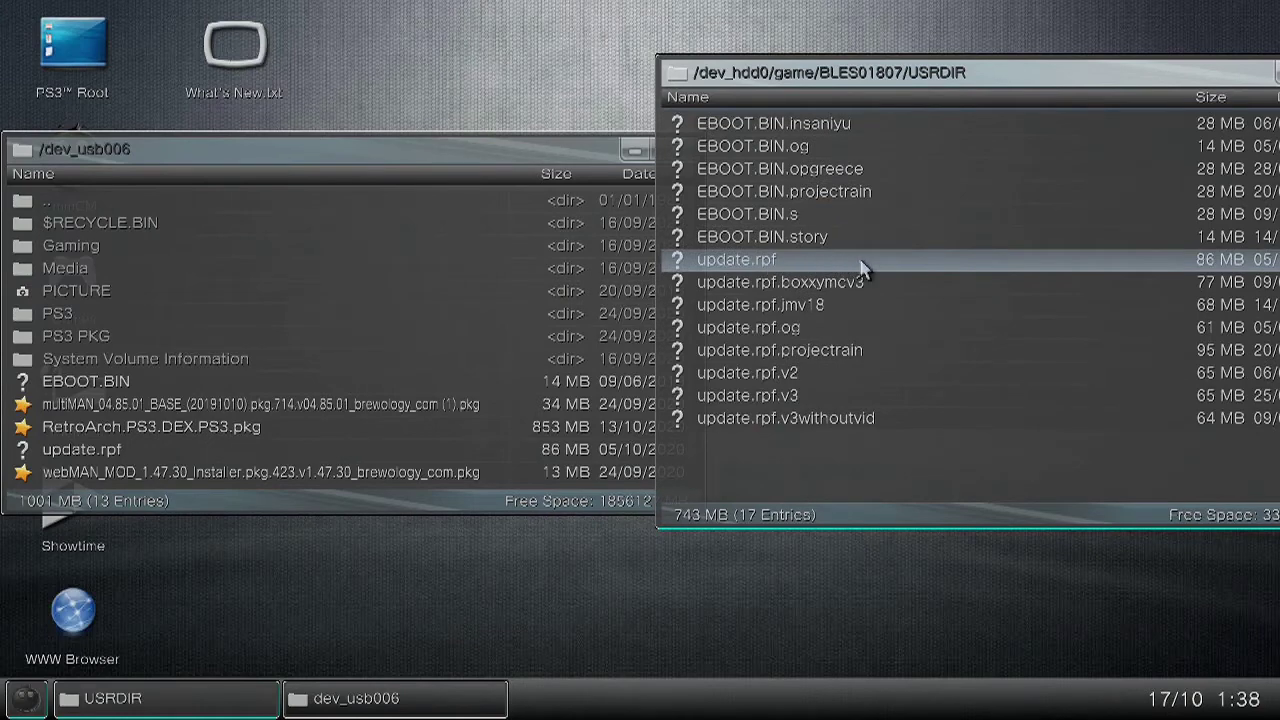
pyautogui.click(766, 263)
pyautogui.rightClick(766, 263)
pyautogui.press('Down')
pyautogui.press('Down')
pyautogui.press('Escape')
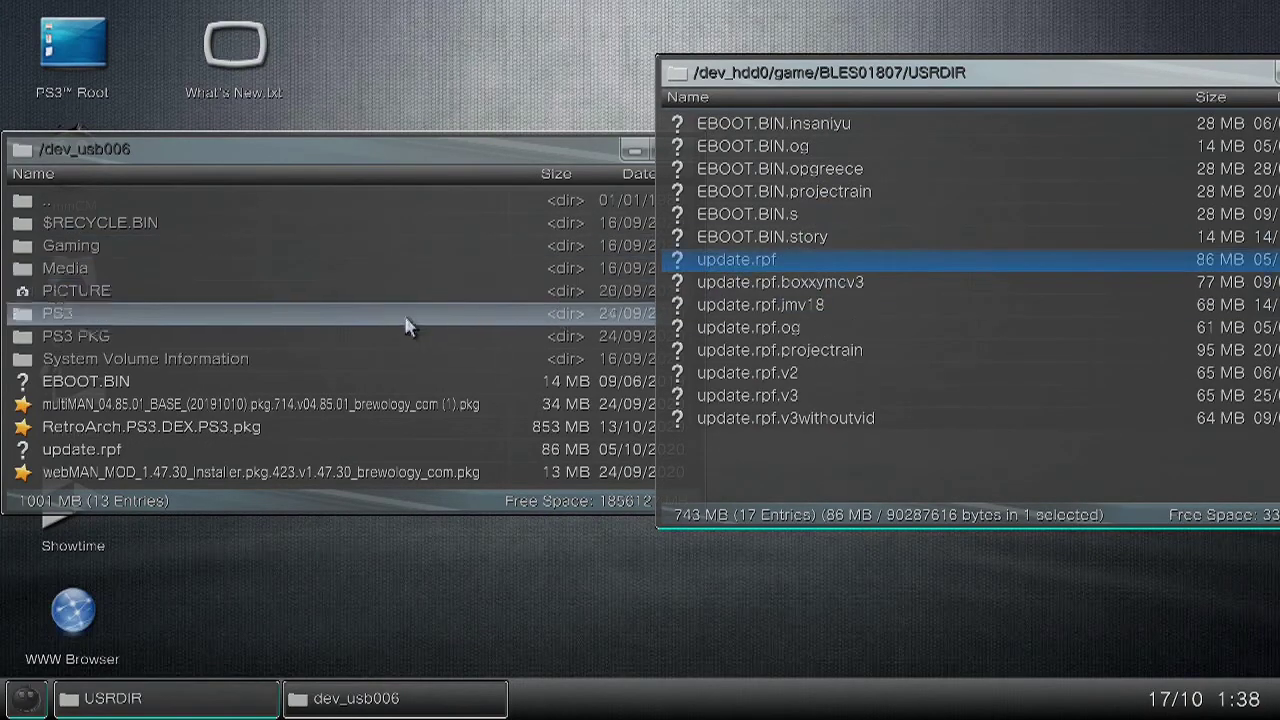
# Copy EBOOT.BIN and update.rpf together from dev_usb006 into the USRDIR folder, overwriting the existing update.rpf
pyautogui.click(316, 384)
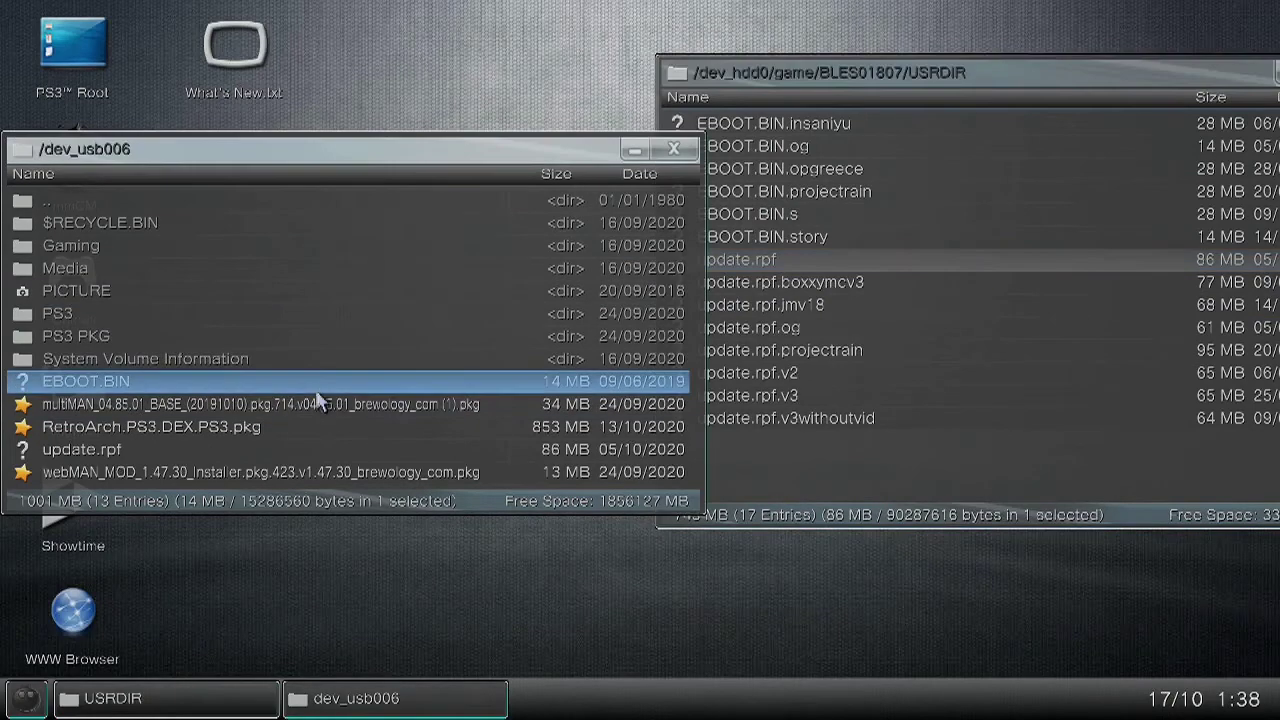
pyautogui.keyDown('ctrl'); pyautogui.click(316, 450); pyautogui.keyUp('ctrl')
pyautogui.rightClick(316, 450)
pyautogui.click(490, 457)
pyautogui.click(877, 452)
pyautogui.rightClick(878, 452)
pyautogui.click(880, 454)
pyautogui.press('Return')
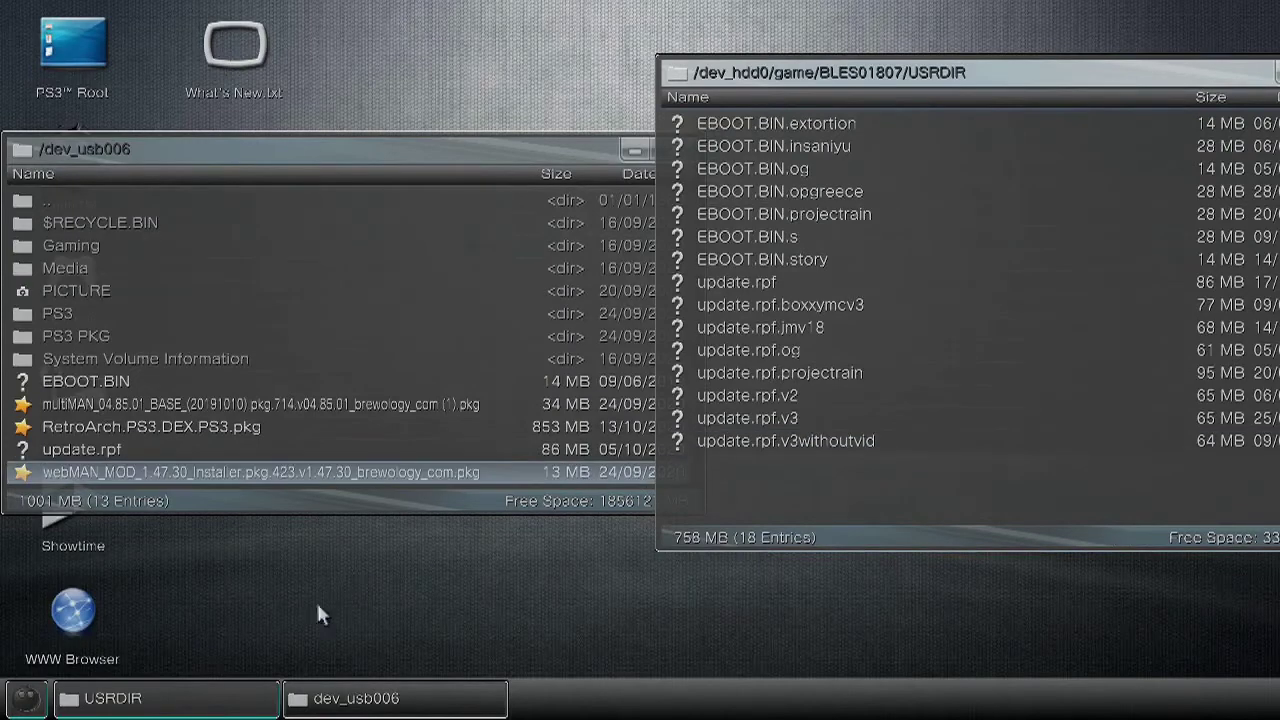
pyautogui.click(2, 712)
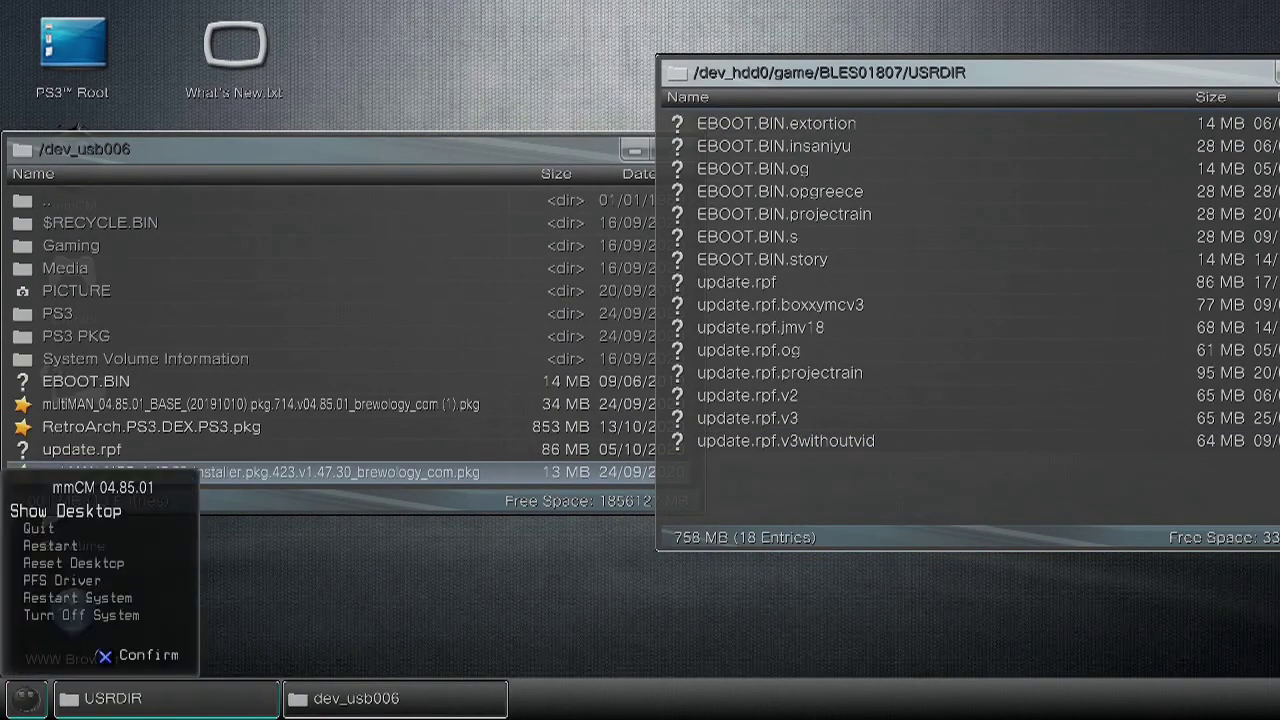
pyautogui.press('Down')
pyautogui.press('Down')
pyautogui.press('Escape')
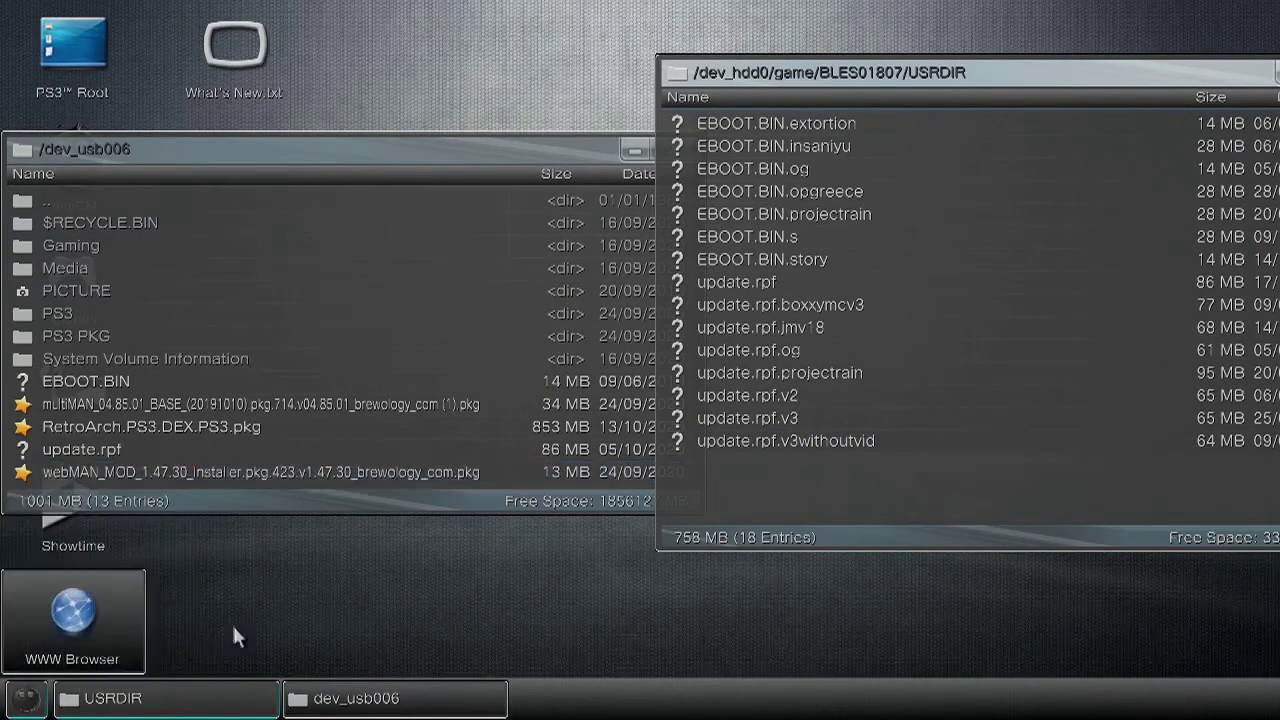
# Go back up from USRDIR to /dev_hdd0 and examine the files in its tmp folder
pyautogui.scroll(3, 785, 500)
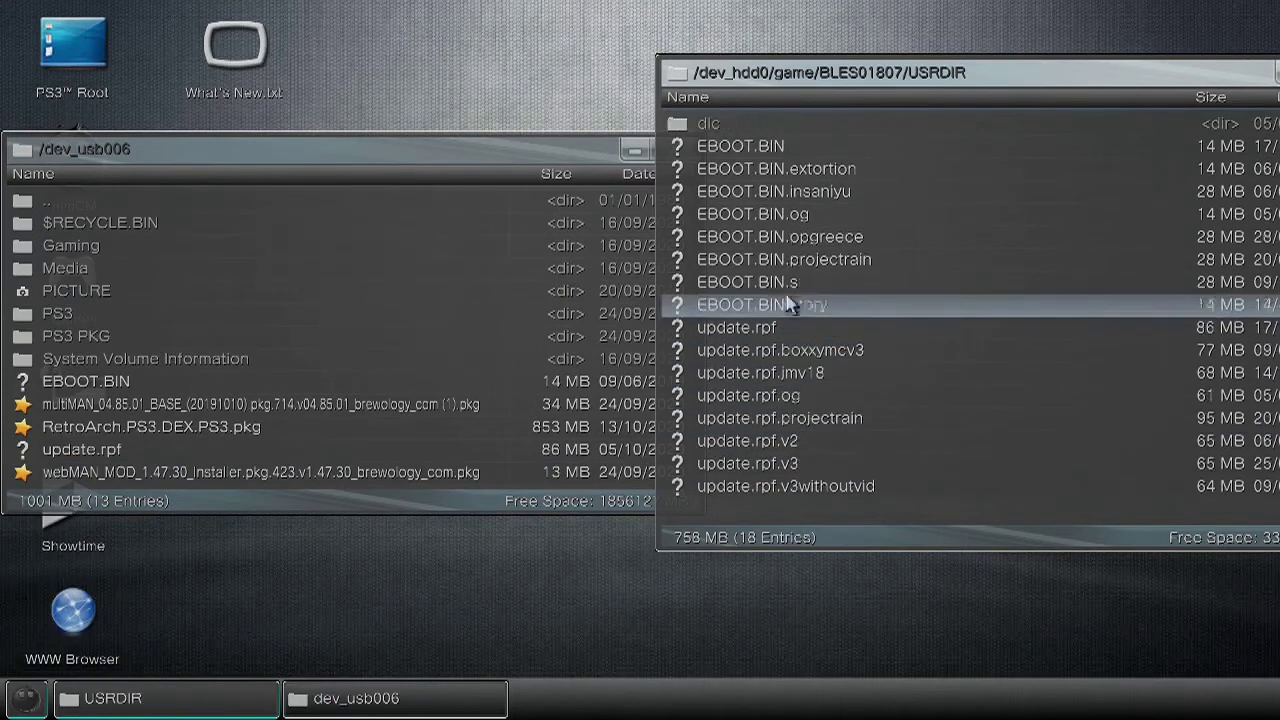
pyautogui.click(795, 125)
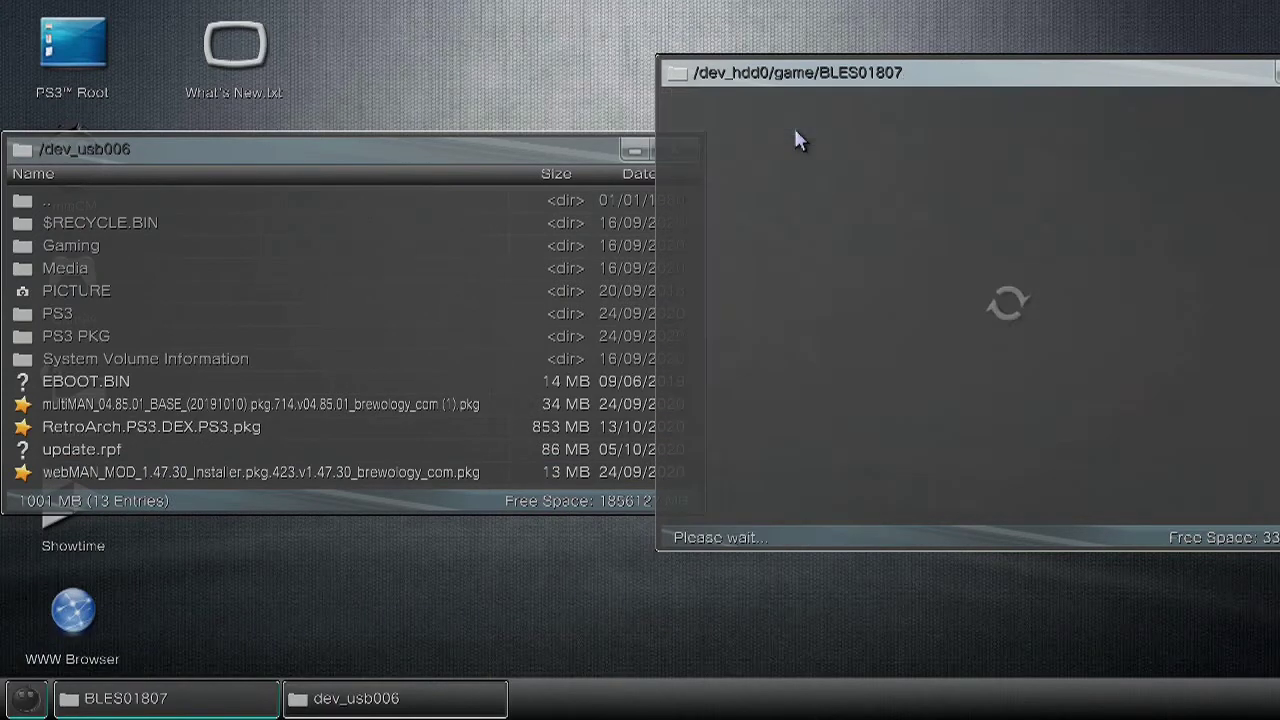
pyautogui.click(796, 125)
pyautogui.click(794, 125)
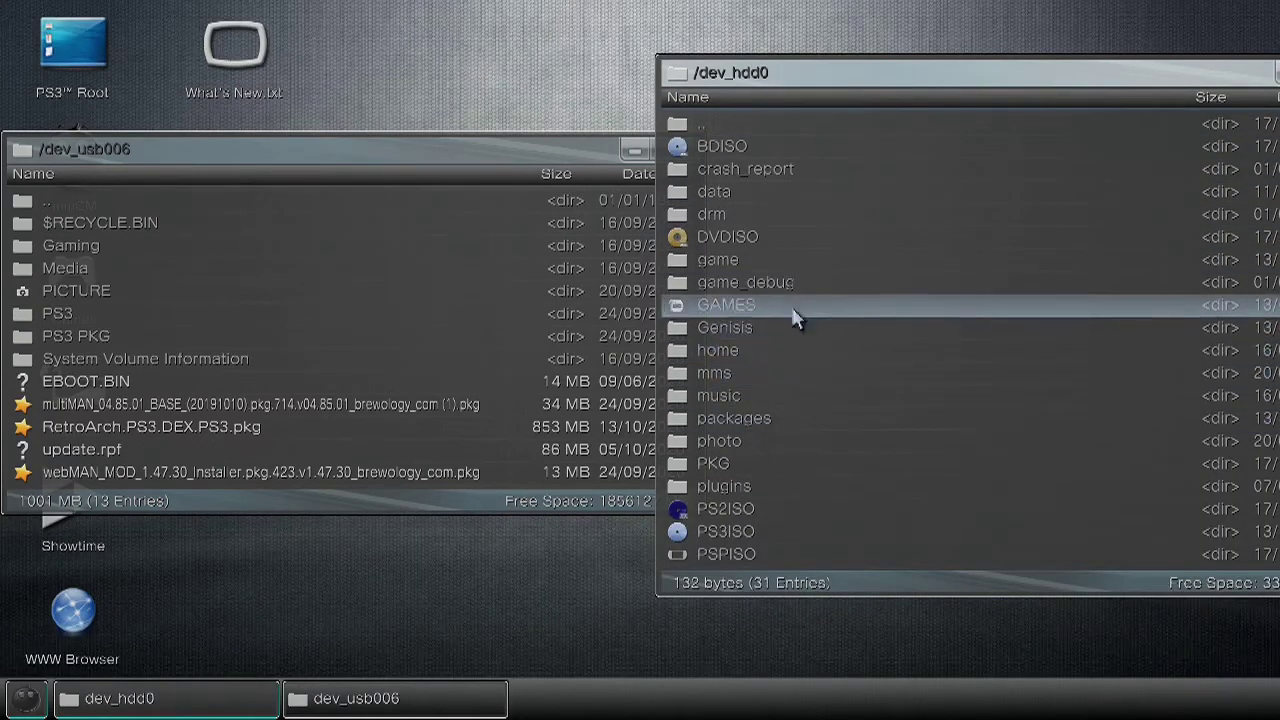
pyautogui.scroll(-3, 780, 400)
pyautogui.scroll(-3, 760, 450)
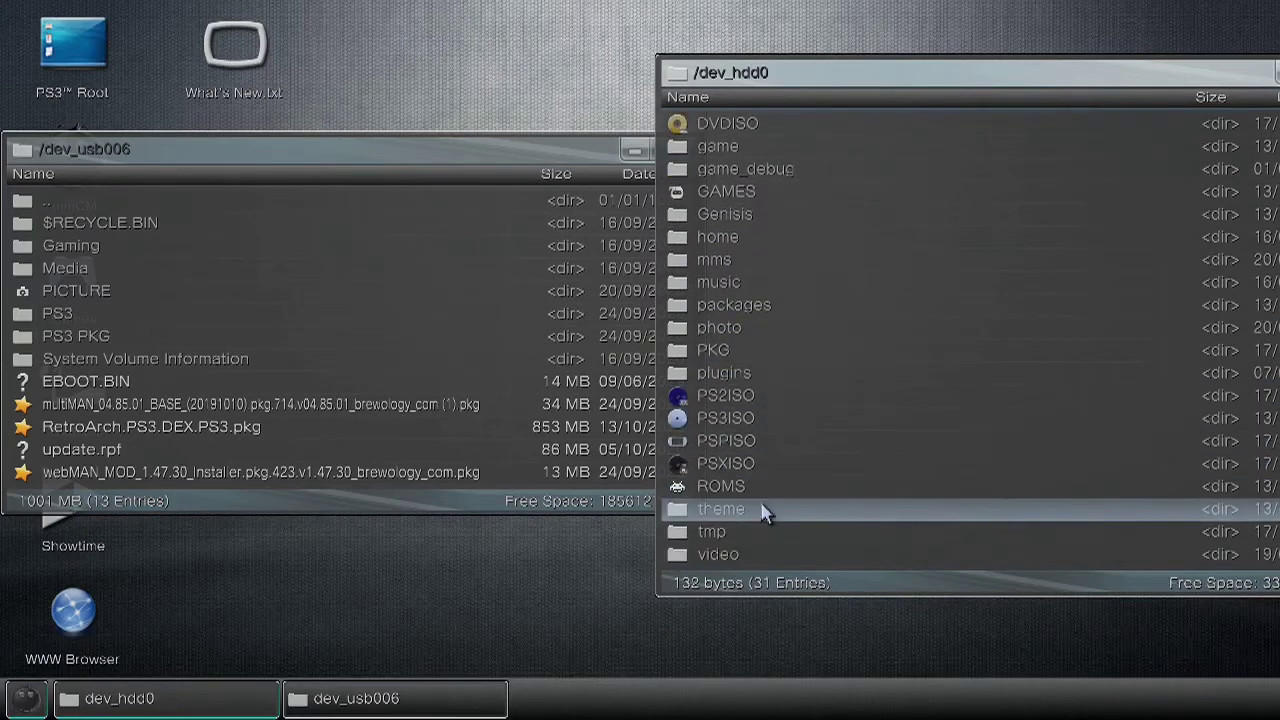
pyautogui.click(760, 508)
pyautogui.scroll(-5, 793, 460)
pyautogui.scroll(-2, 793, 467)
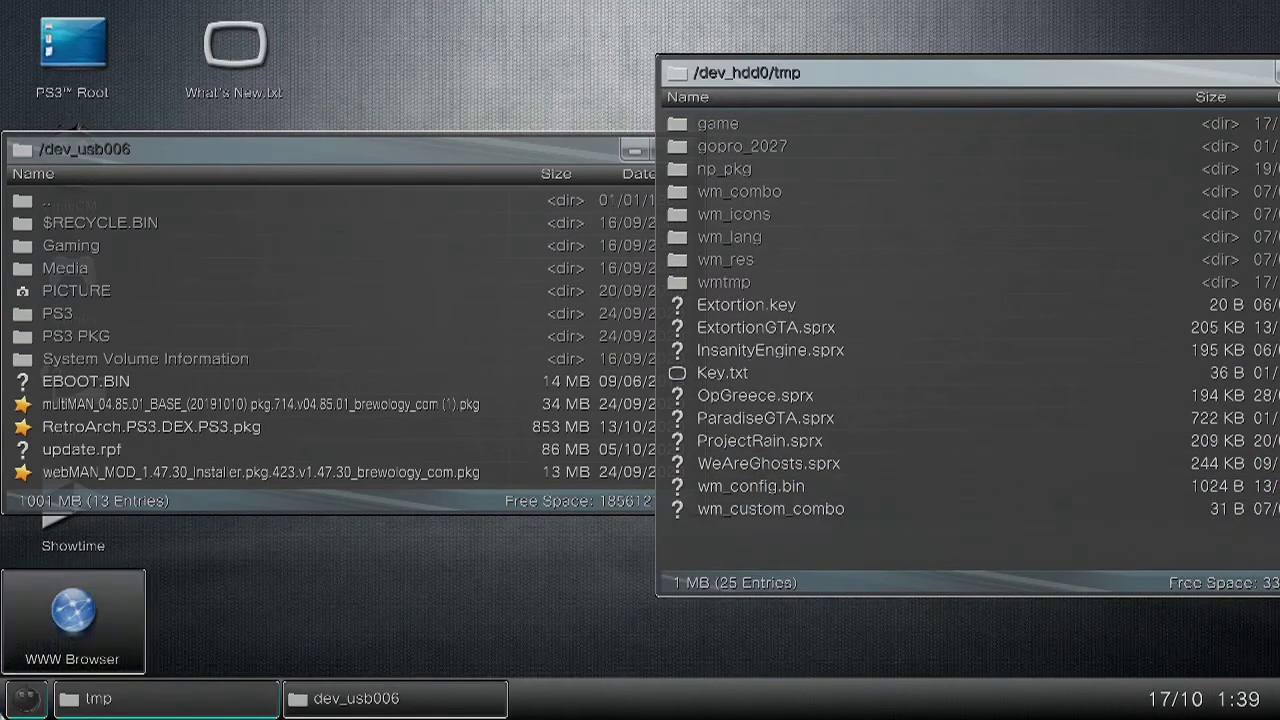
# Restart the PS3 system from multiMAN
pyautogui.click(26, 699)
pyautogui.press('Down')
pyautogui.press('Down')
pyautogui.press('Down')
pyautogui.press('Down')
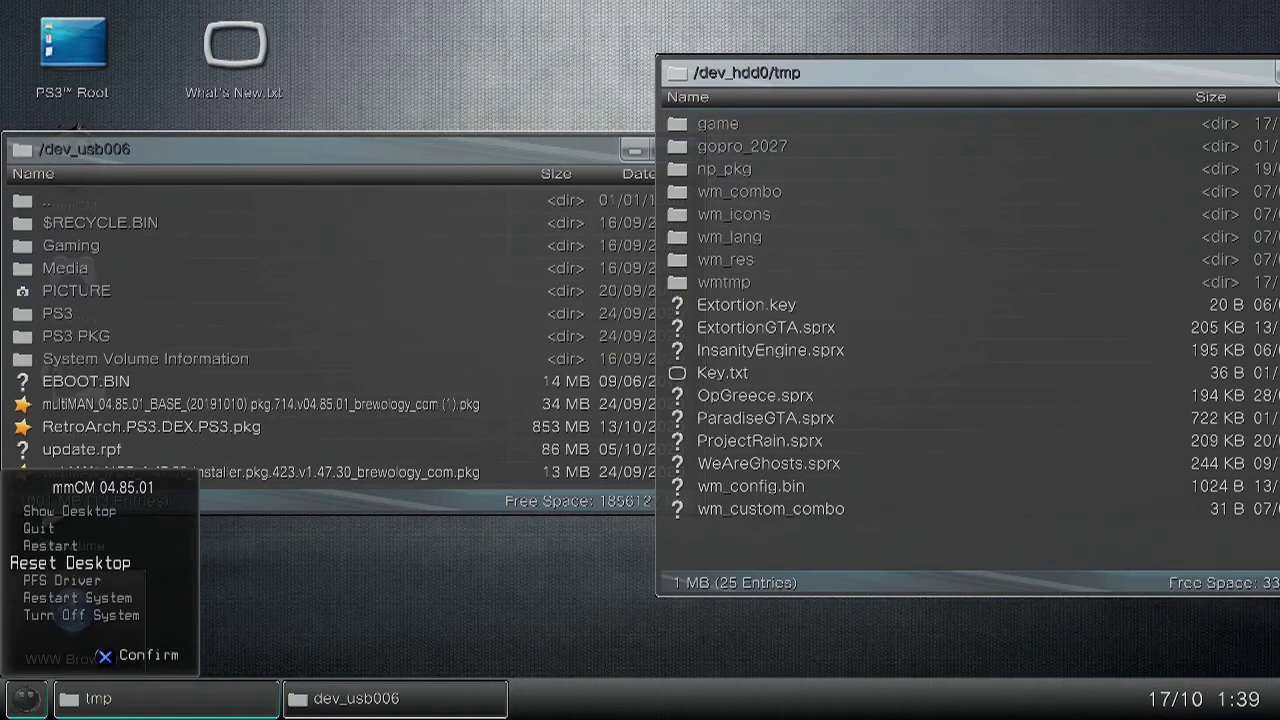
pyautogui.press('Down')
pyautogui.press('Down')
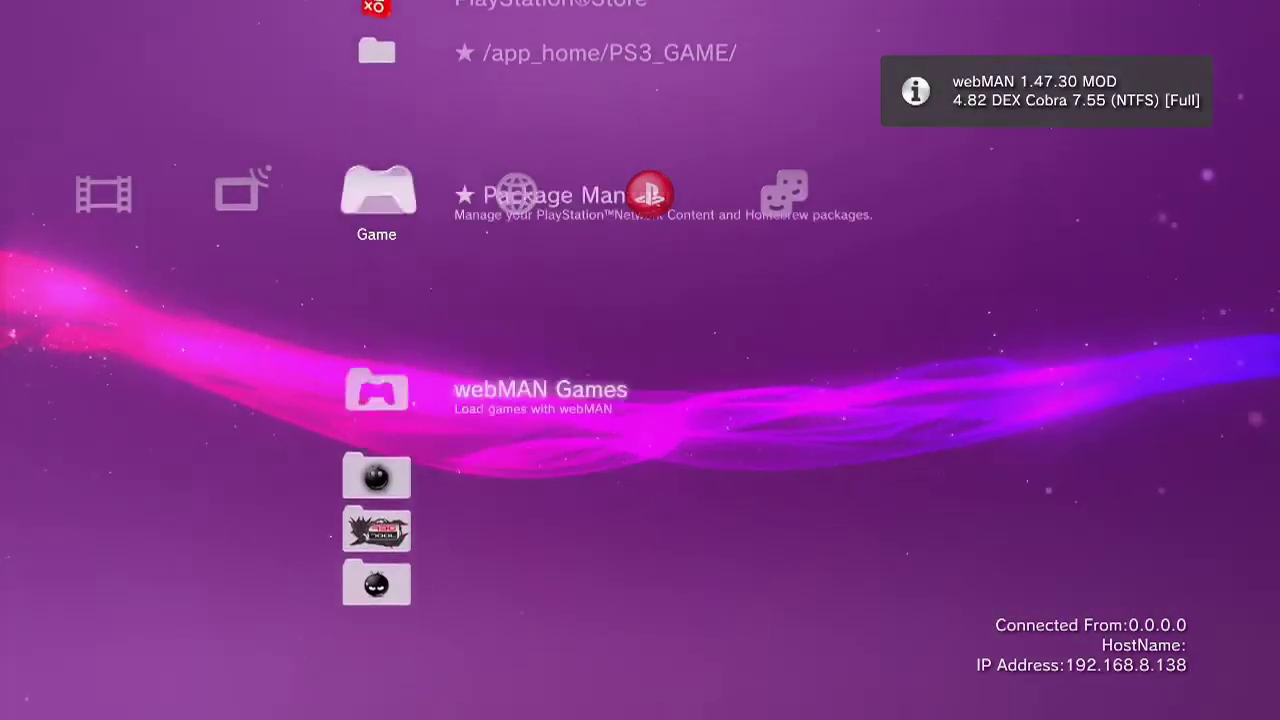
# Load Grand Theft Auto V from the PlayStation 3 folder of webMAN Games
pyautogui.press('Return')
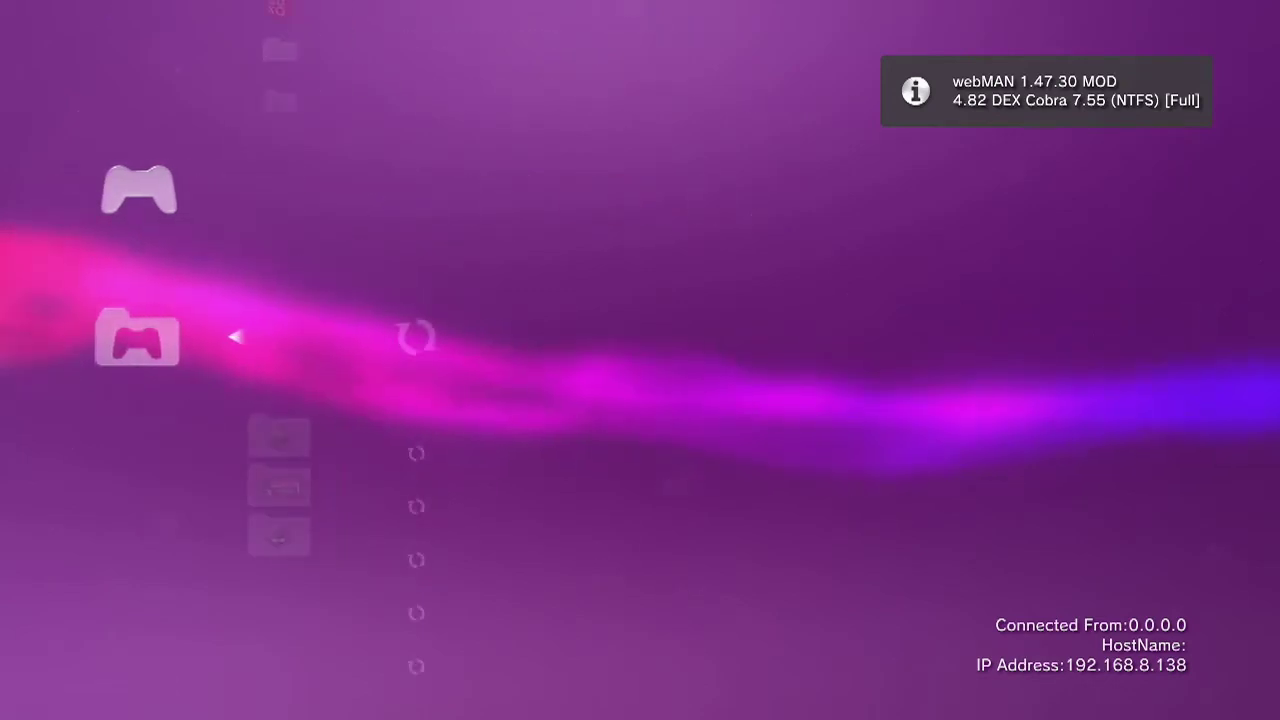
pyautogui.press('Down')
pyautogui.press('Return')
pyautogui.press('Down')
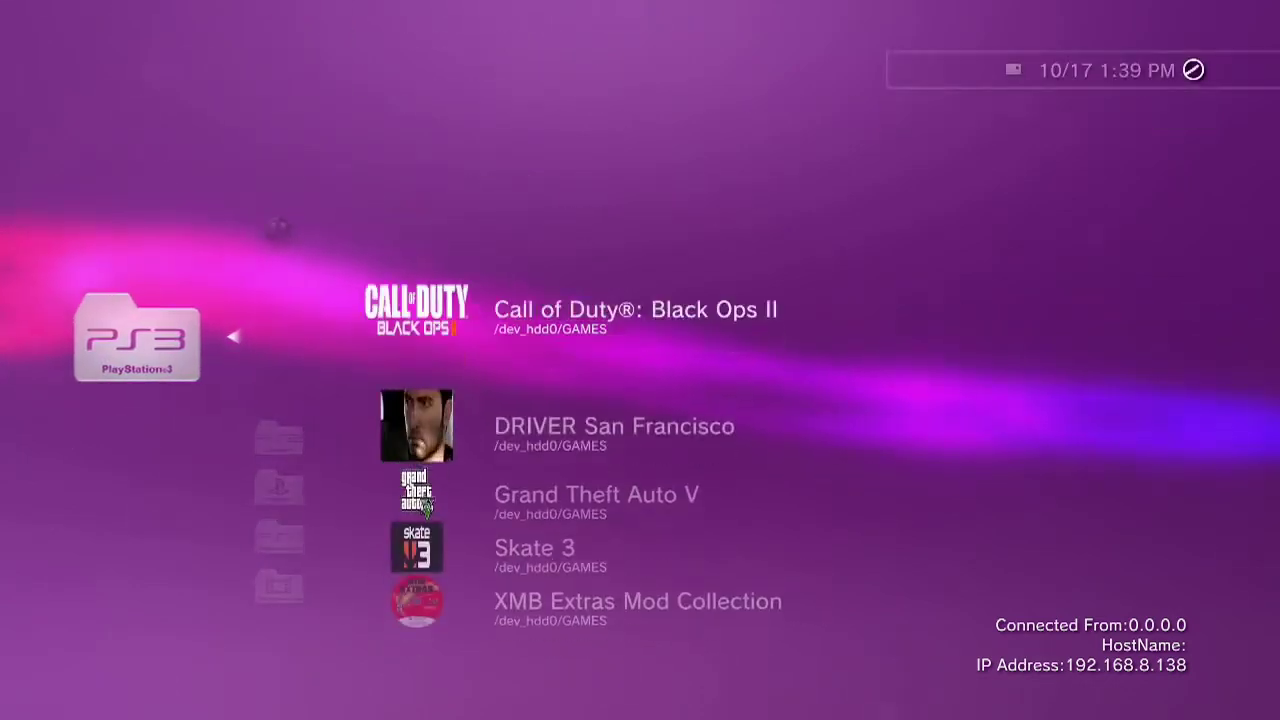
pyautogui.press('Down')
pyautogui.press('Return')
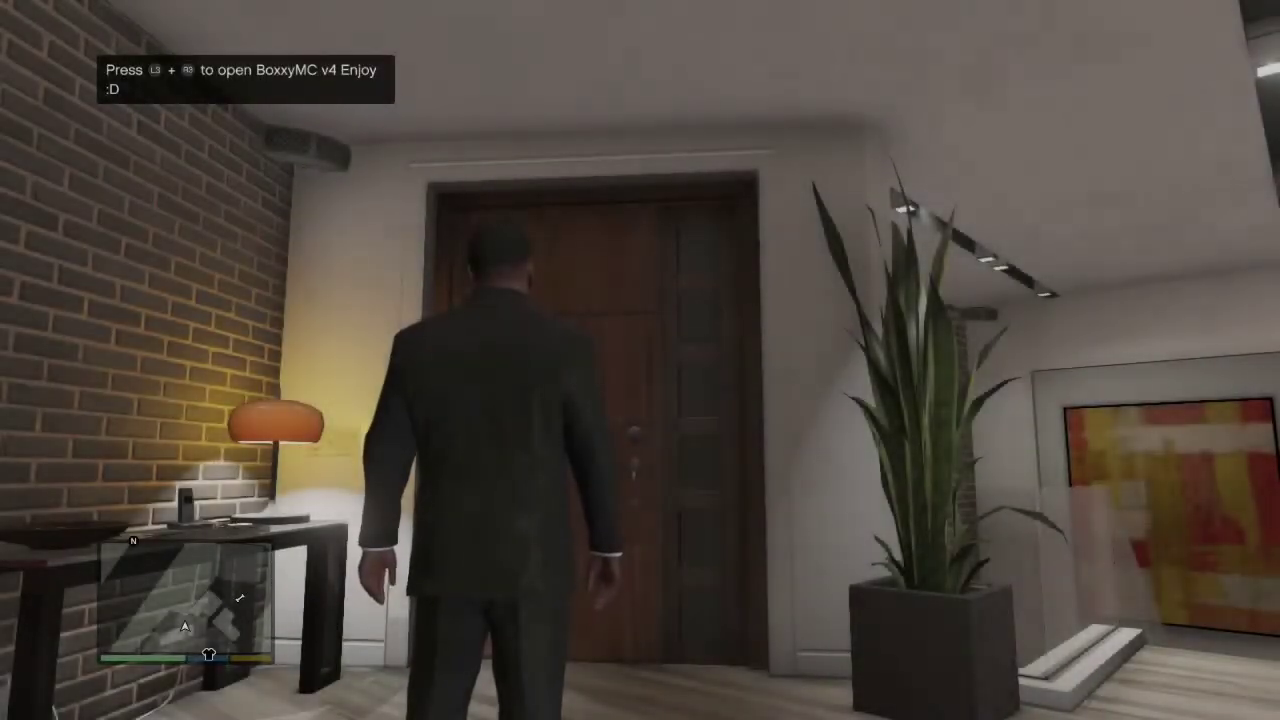
pyautogui.press('w')
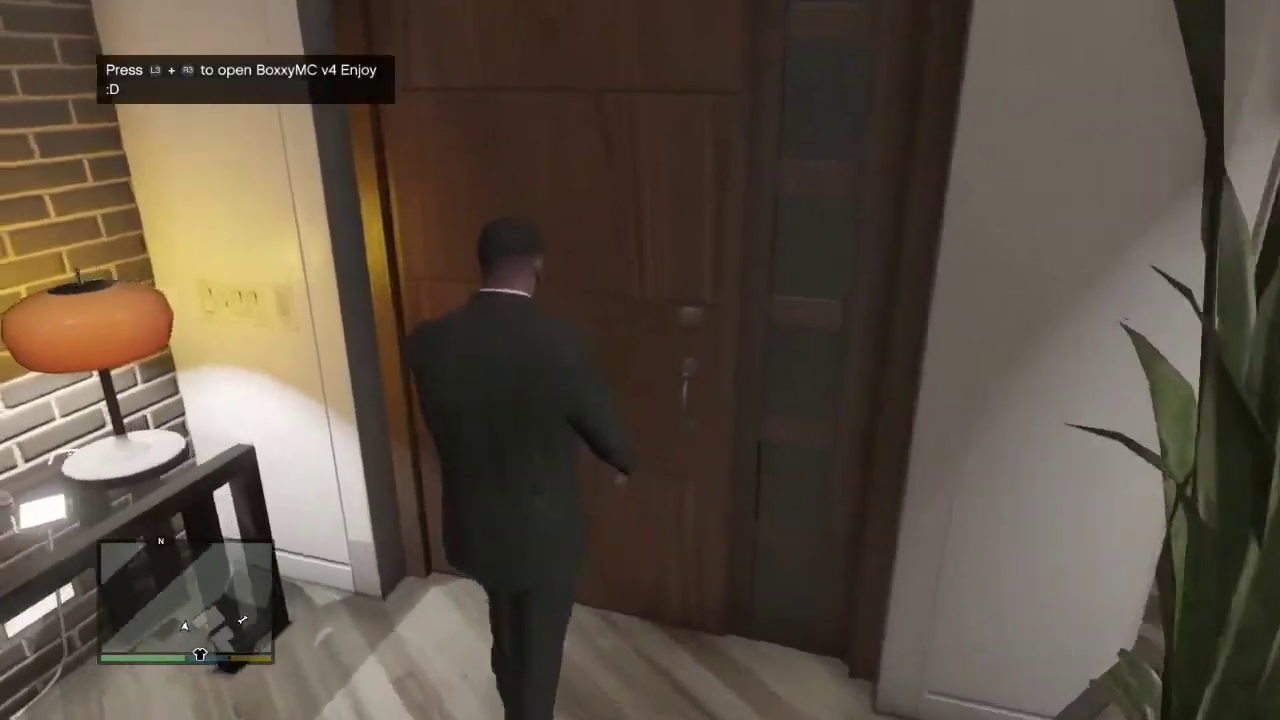
pyautogui.press('w')
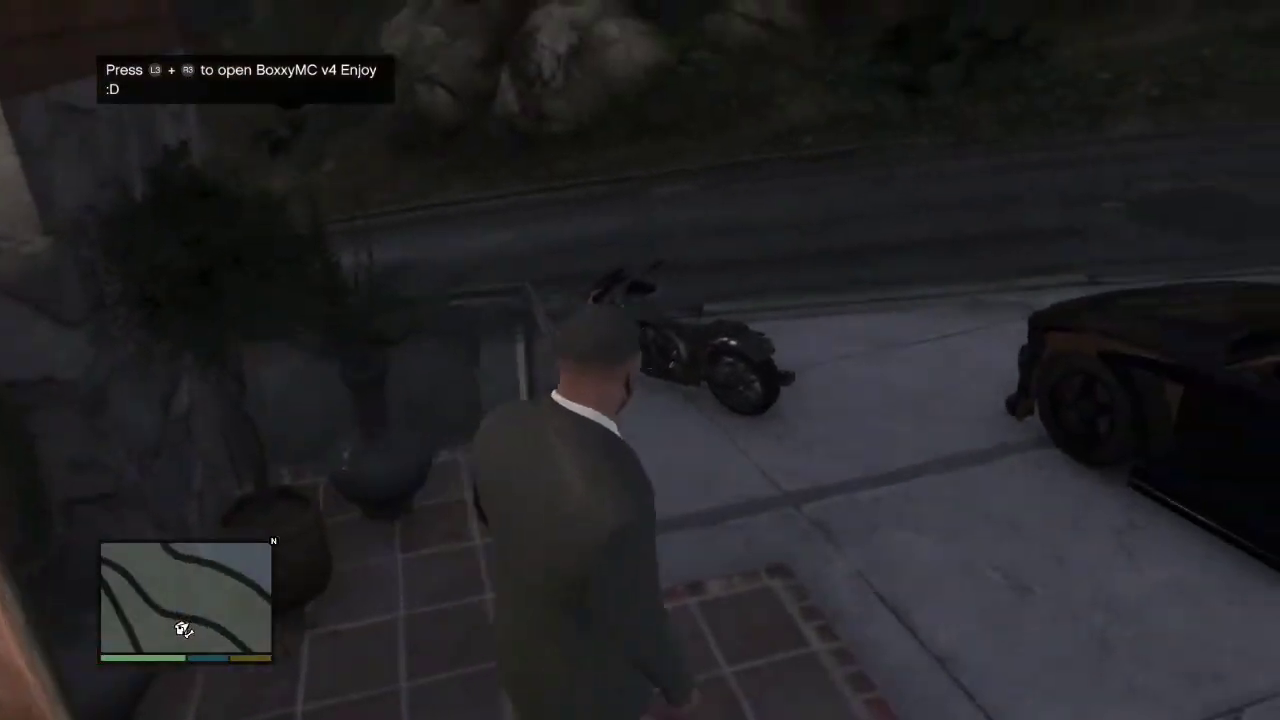
# Walk towards the motorcycle, look through the saved games under Load Game, and return to gameplay without loading one
pyautogui.press('w')
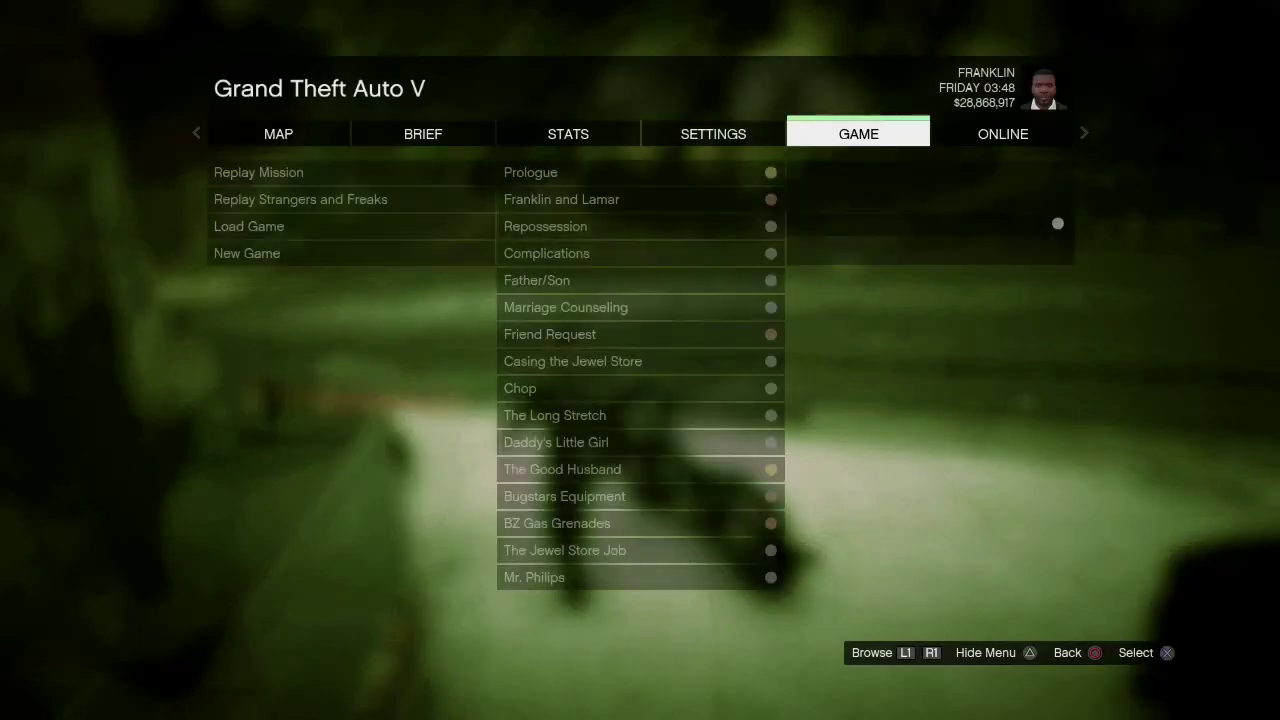
pyautogui.press('Down')
pyautogui.press('Down')
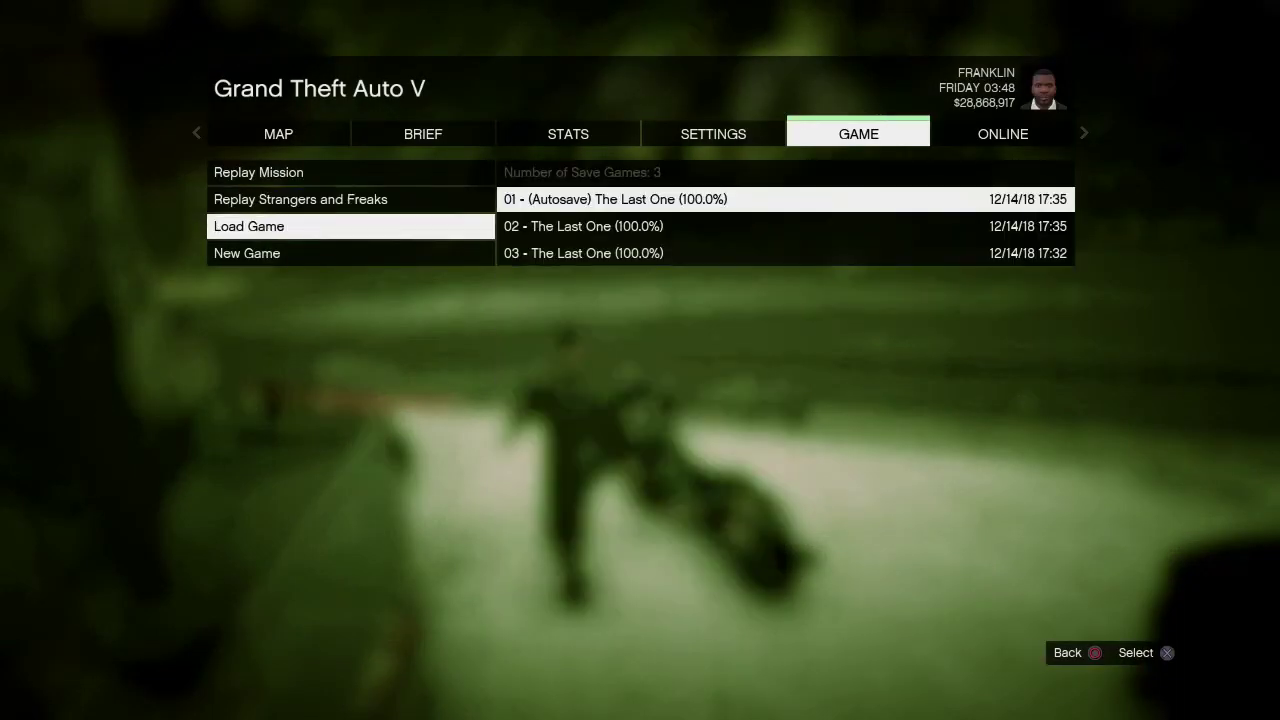
pyautogui.press('Down')
pyautogui.press('Down')
pyautogui.press('Down')
pyautogui.press('Up')
pyautogui.press('Down')
pyautogui.press('Escape')
pyautogui.press('Escape')
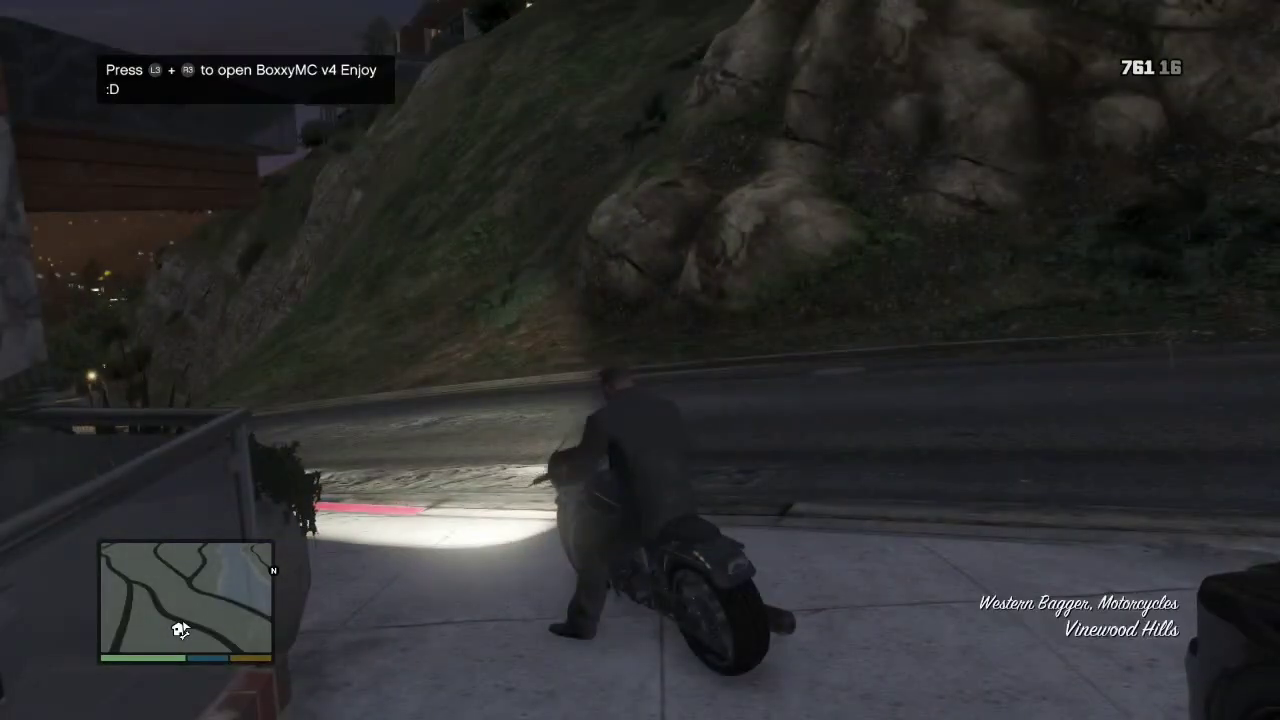
# Ride off on the motorcycle, bring up the BoxxyMC v4 menu, and enable Ultimate TP in Mod Menus
pyautogui.press('w')
pyautogui.press('d')
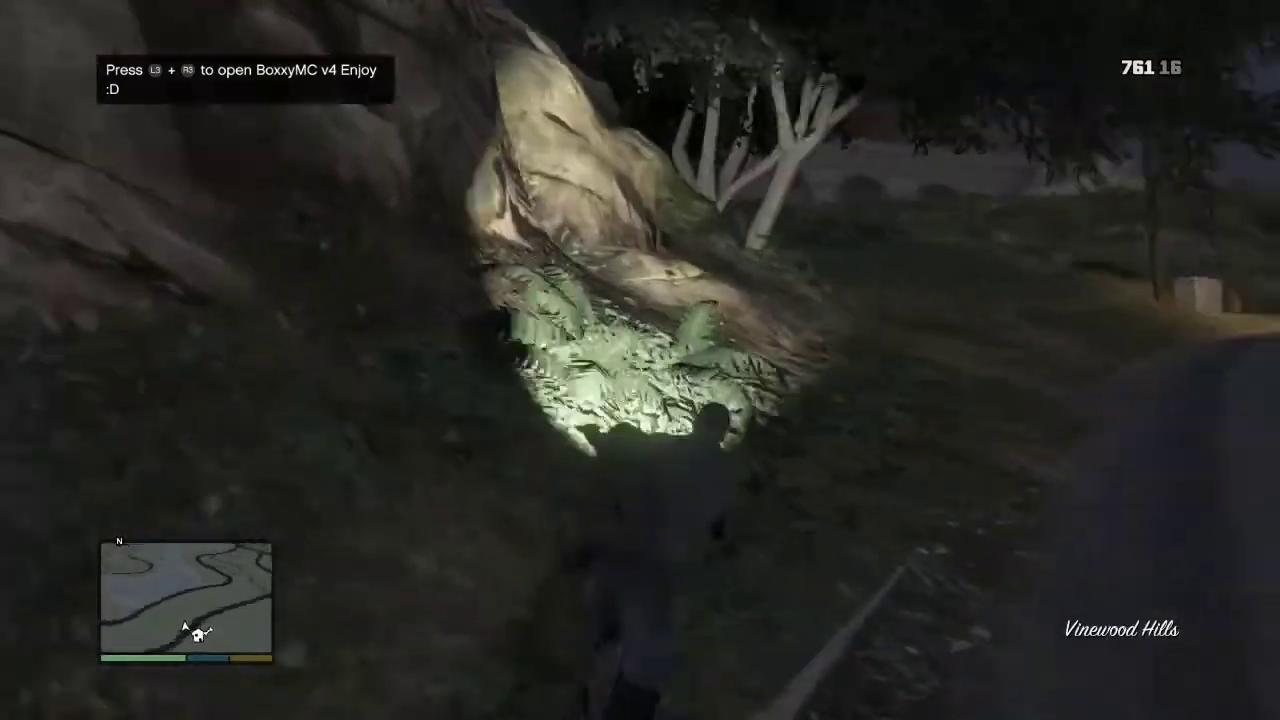
pyautogui.press('L3+R3')
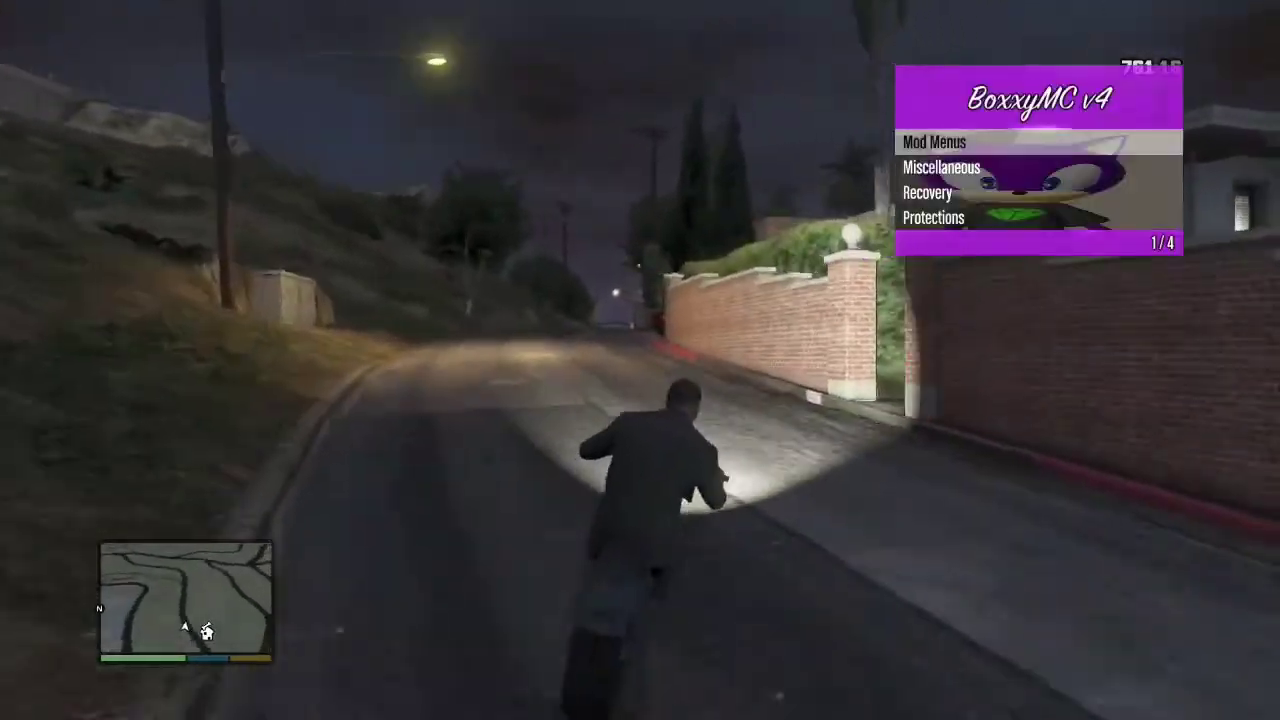
pyautogui.press('Return')
pyautogui.press('a')
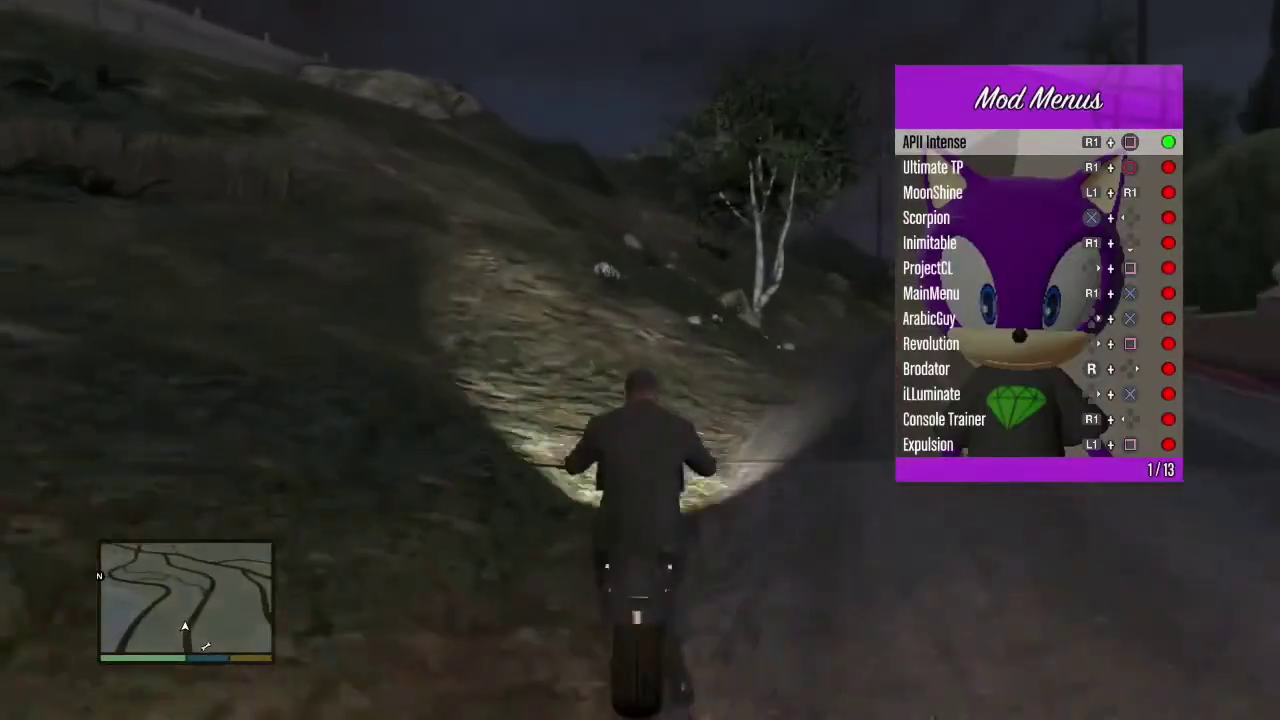
pyautogui.press('Down')
pyautogui.press('Return')
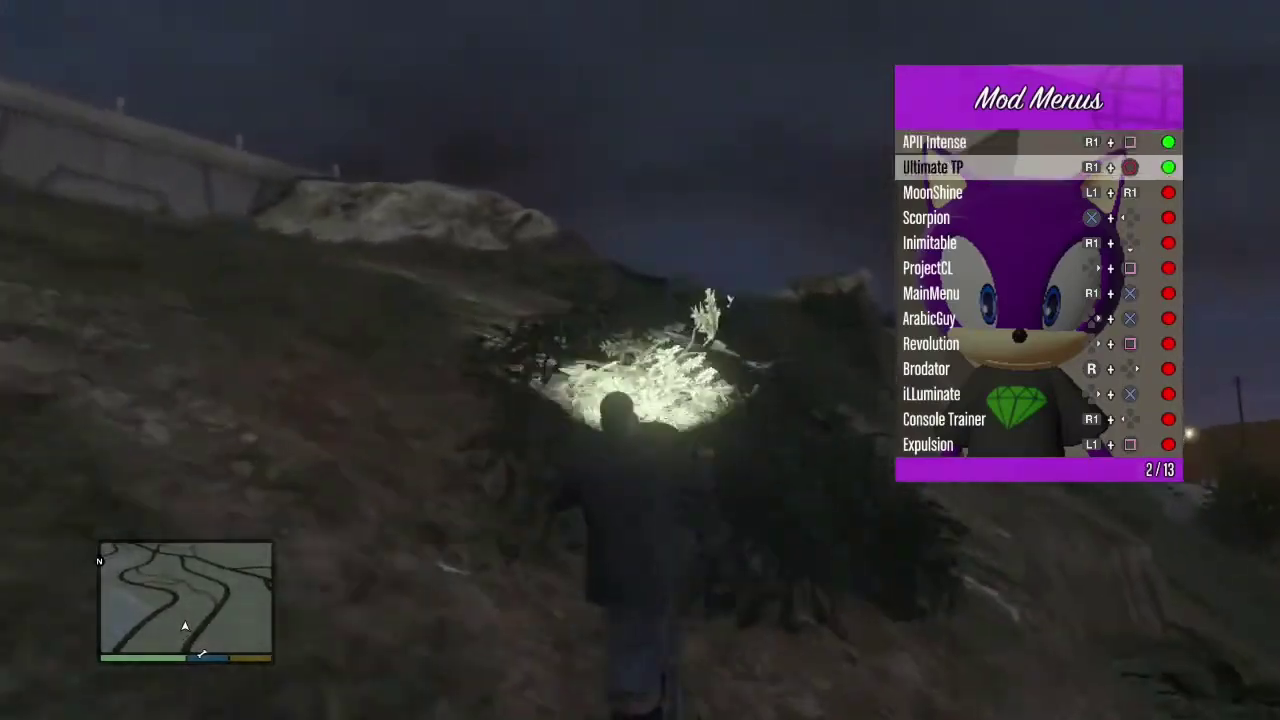
# Ride the motorcycle across the hillside and onto the road overlooking the city
pyautogui.press('w')
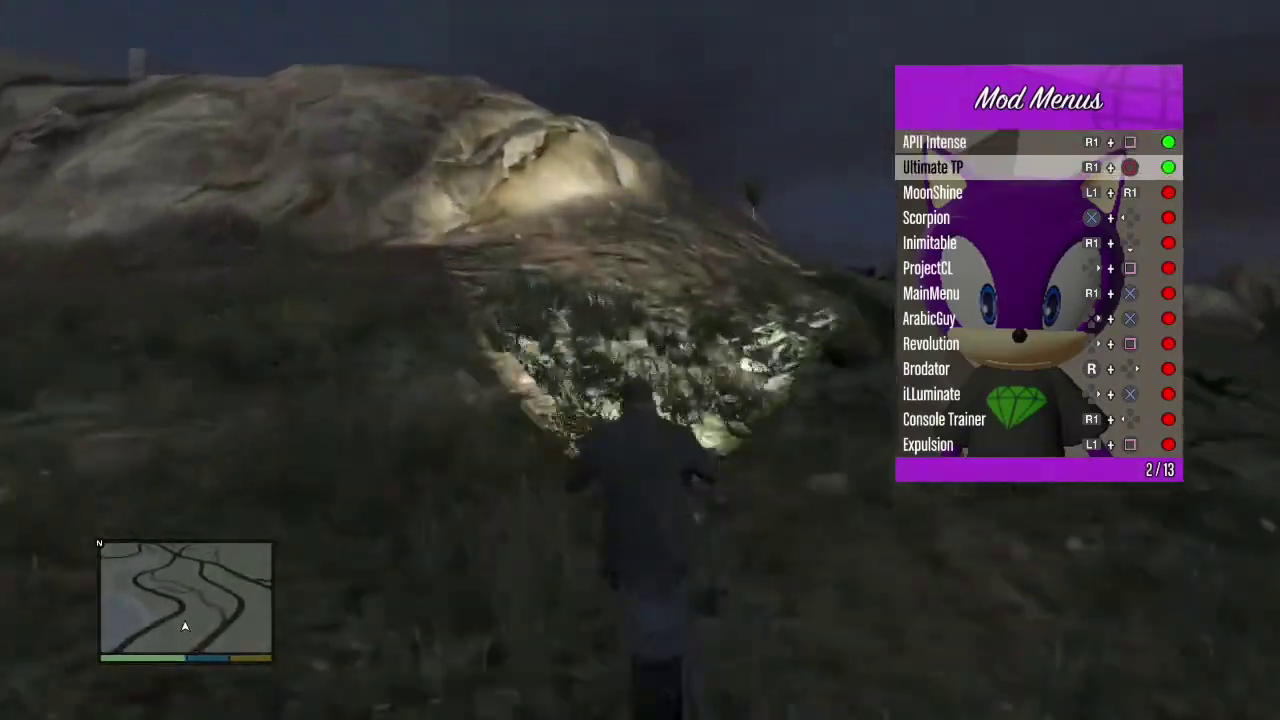
pyautogui.press('w')
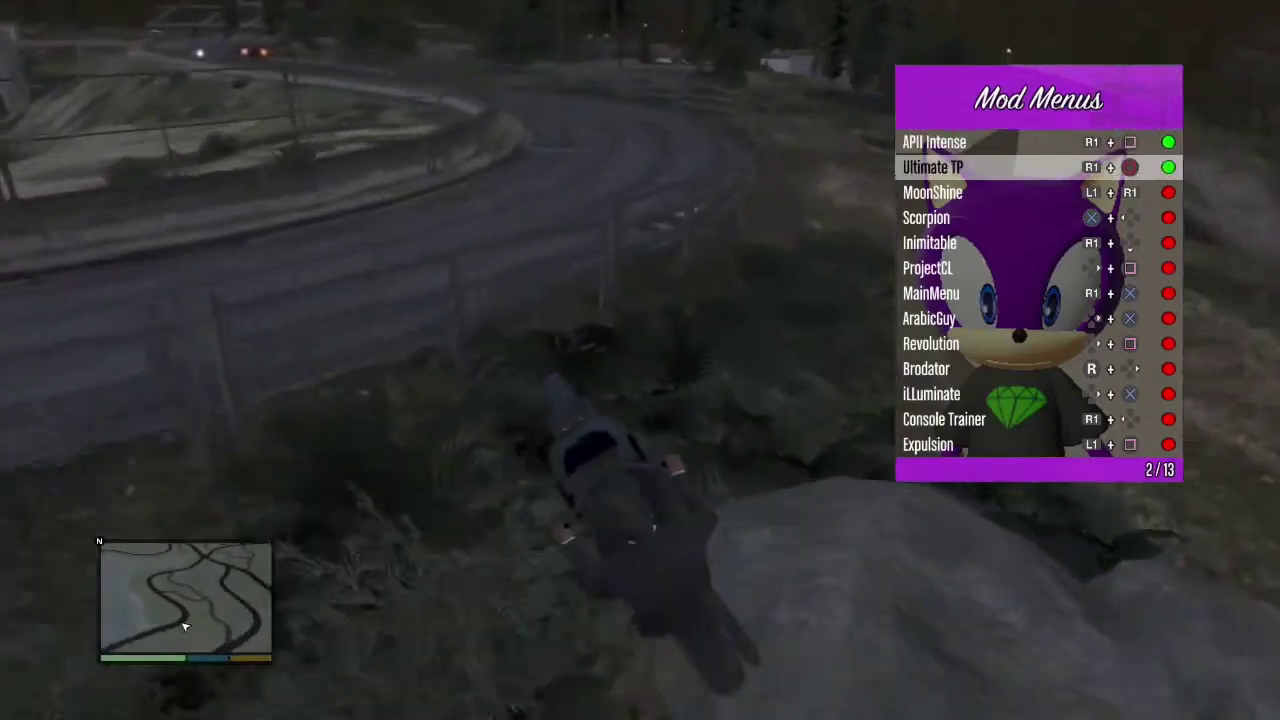
pyautogui.press('w')
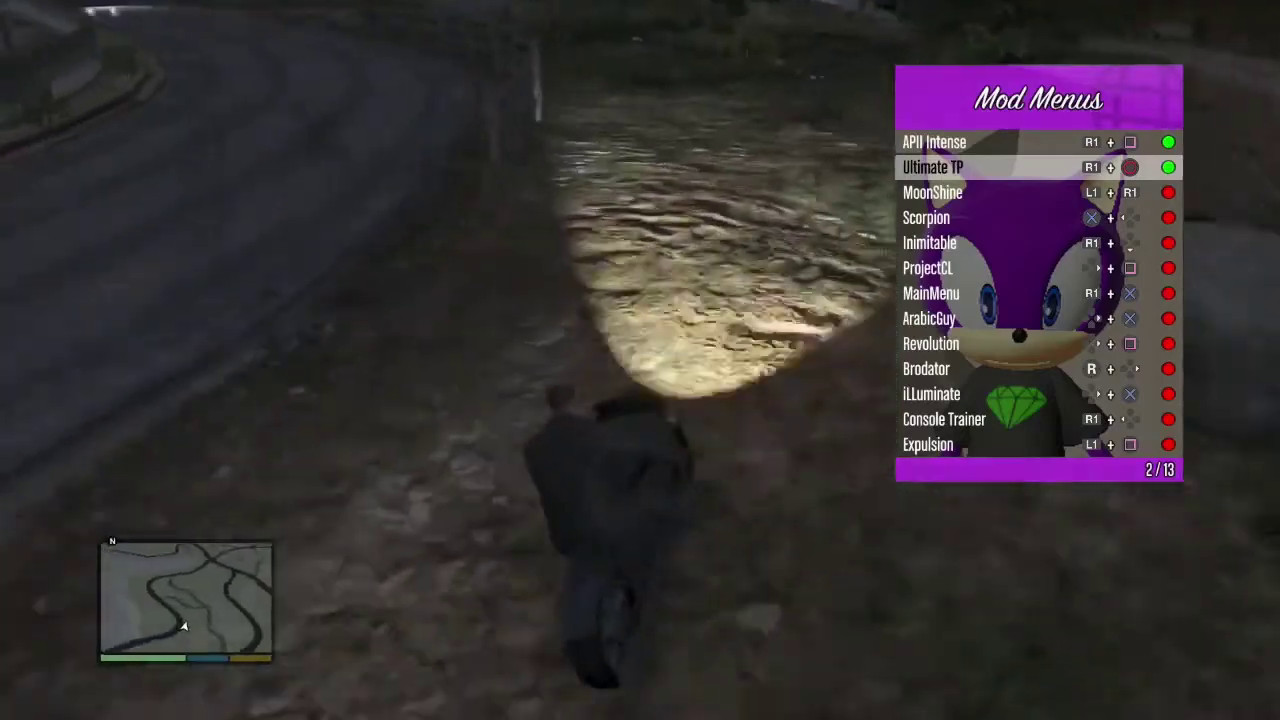
pyautogui.press('w')
pyautogui.press('w')
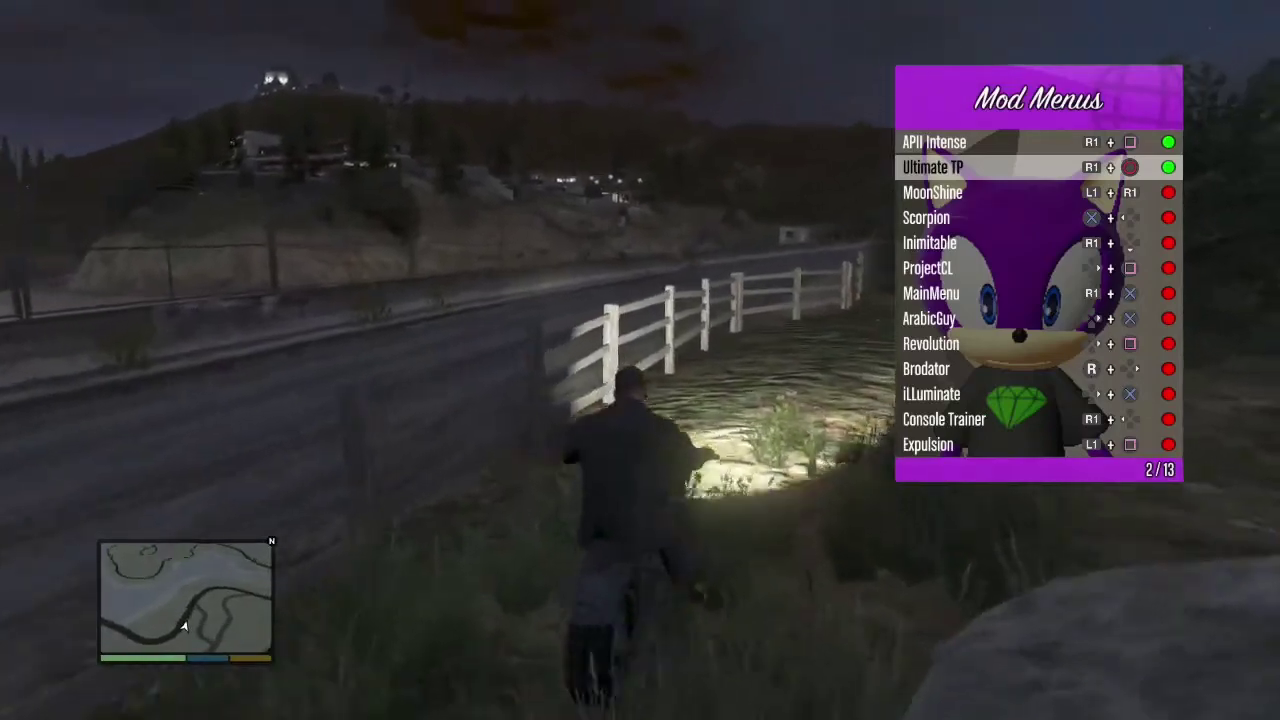
pyautogui.press('w')
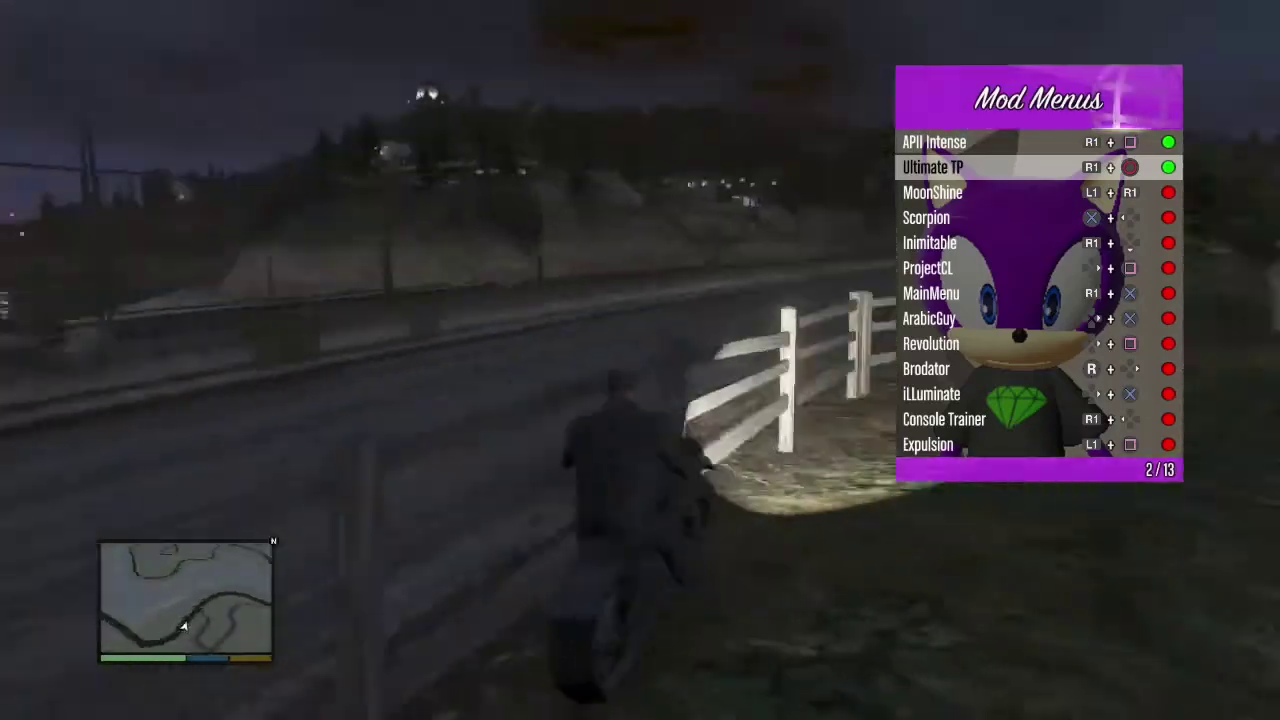
pyautogui.press('w')
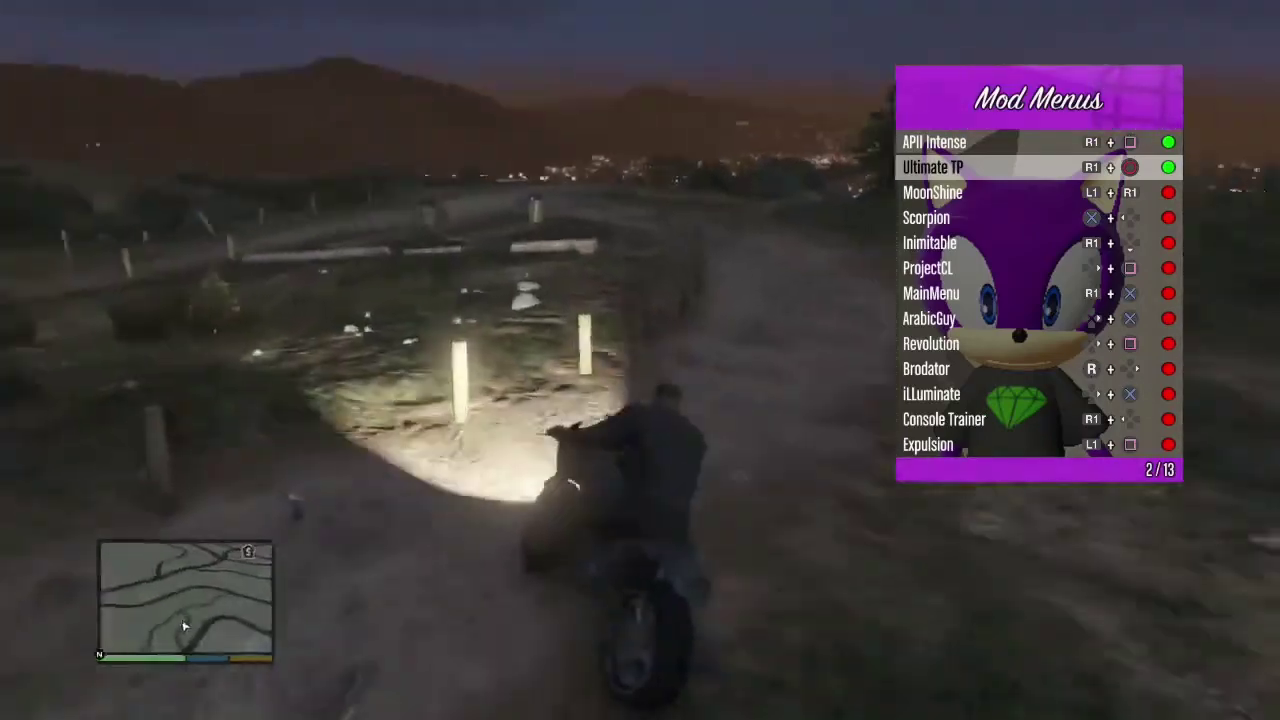
pyautogui.press('w')
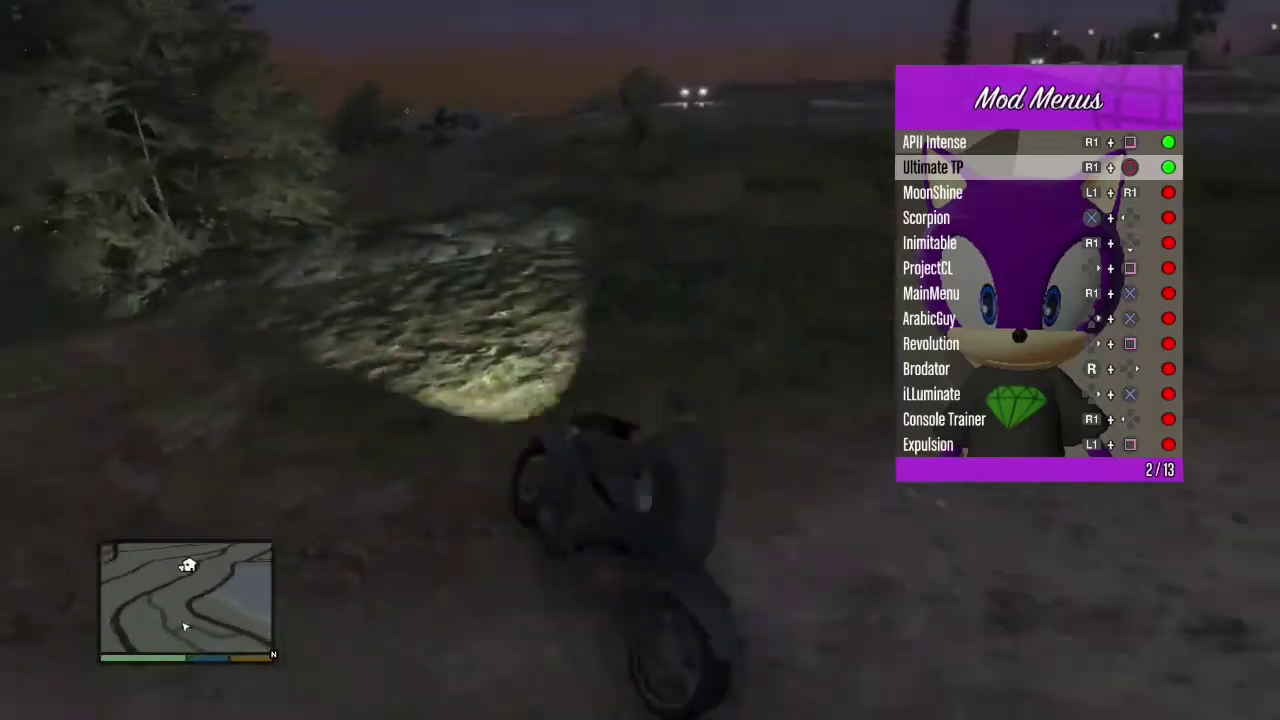
pyautogui.press('w')
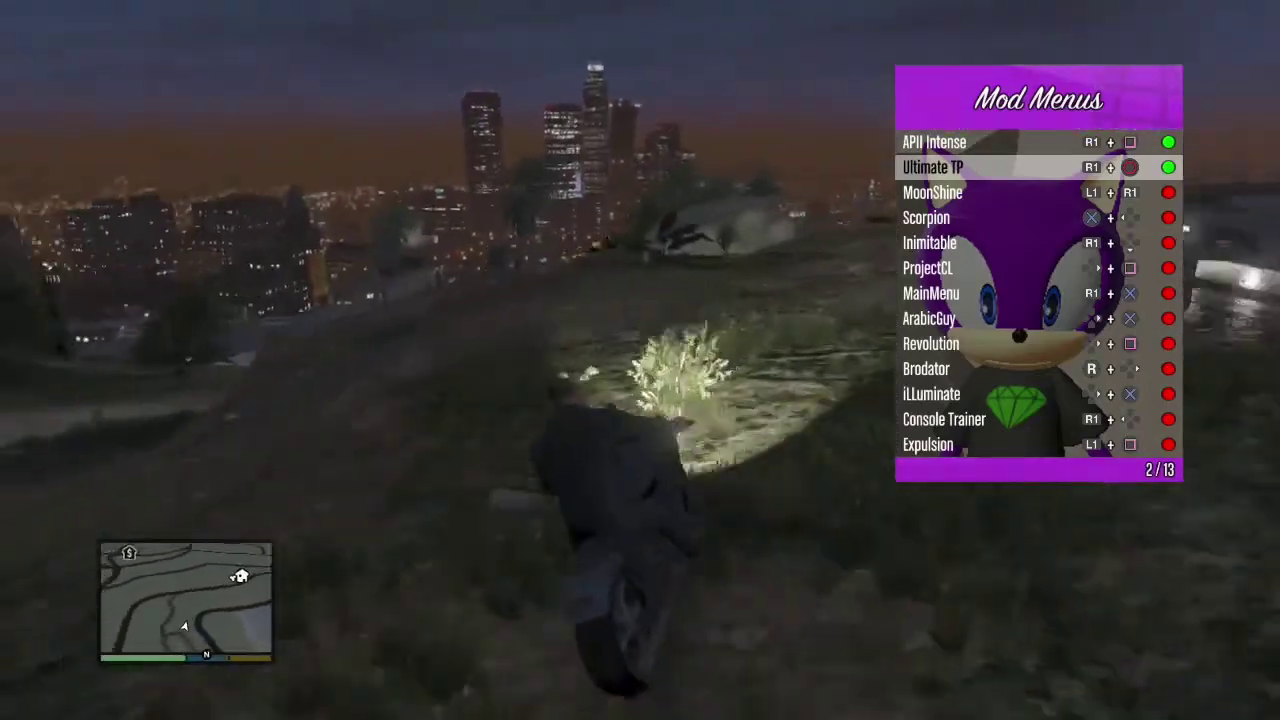
pyautogui.press('w')
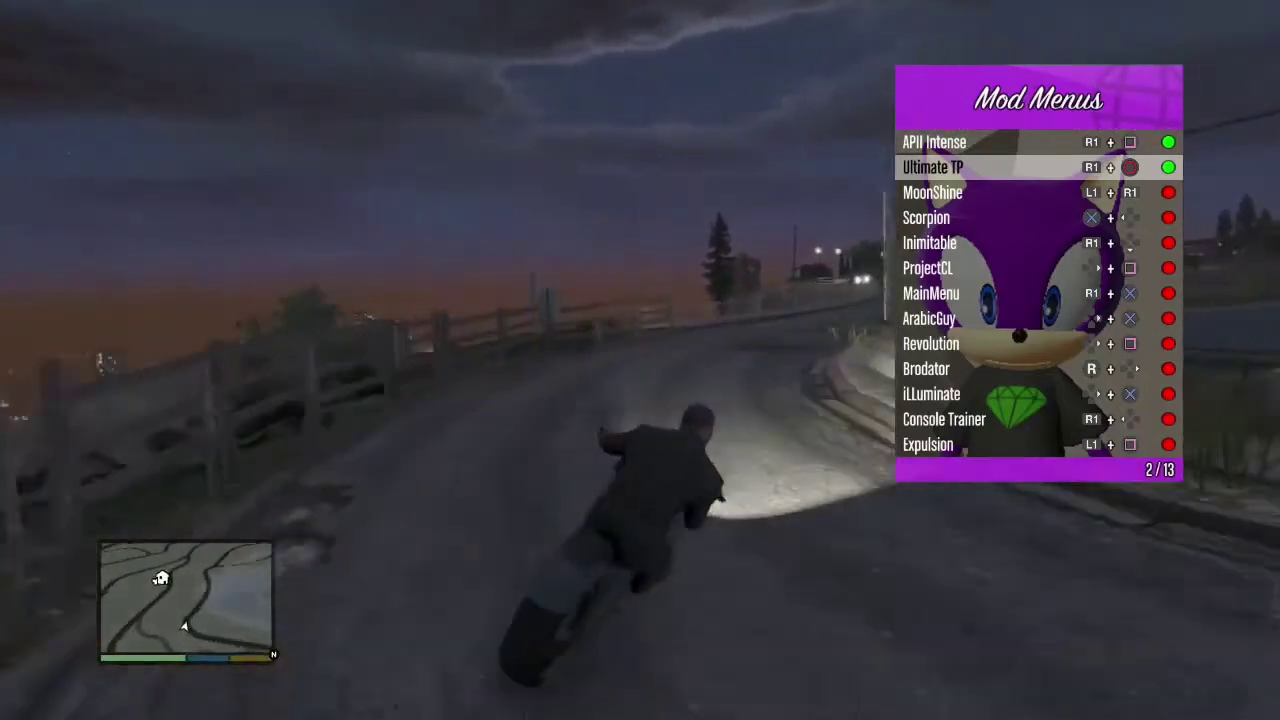
pyautogui.press('w')
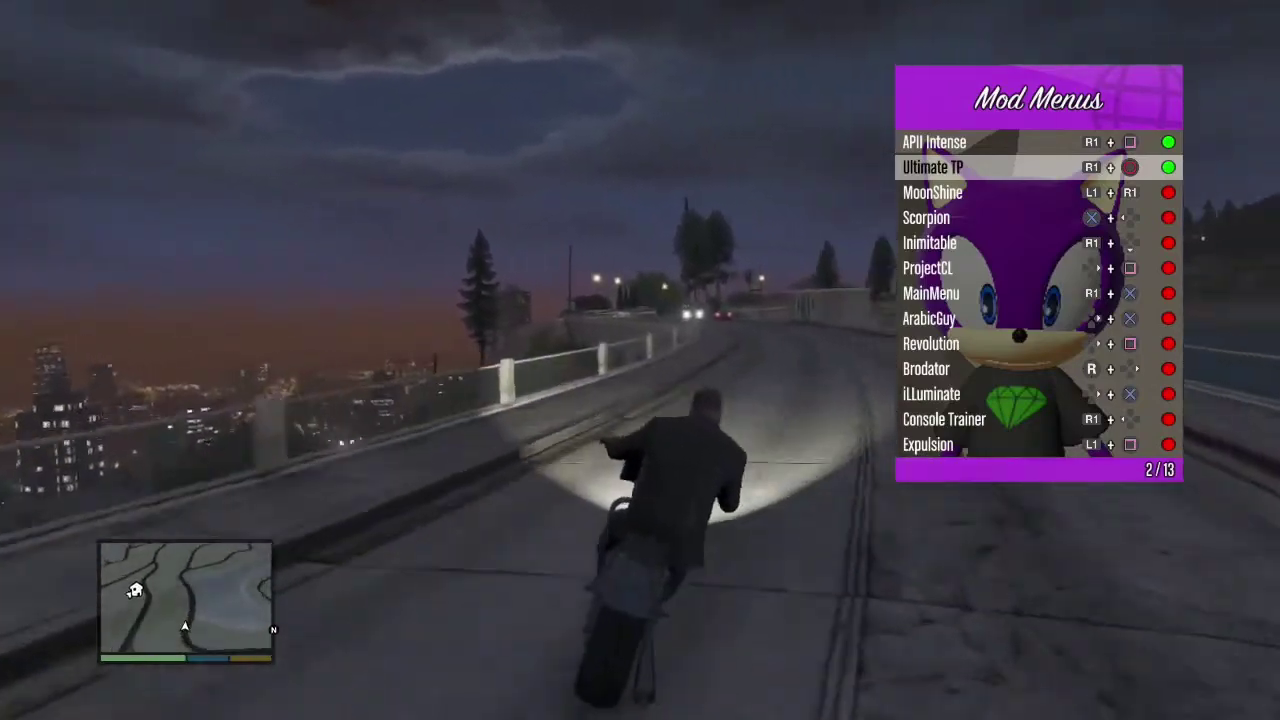
# Enable Console Trainer in the Mod Menus list
pyautogui.press('Down')
pyautogui.press('Down')
pyautogui.press('Down')
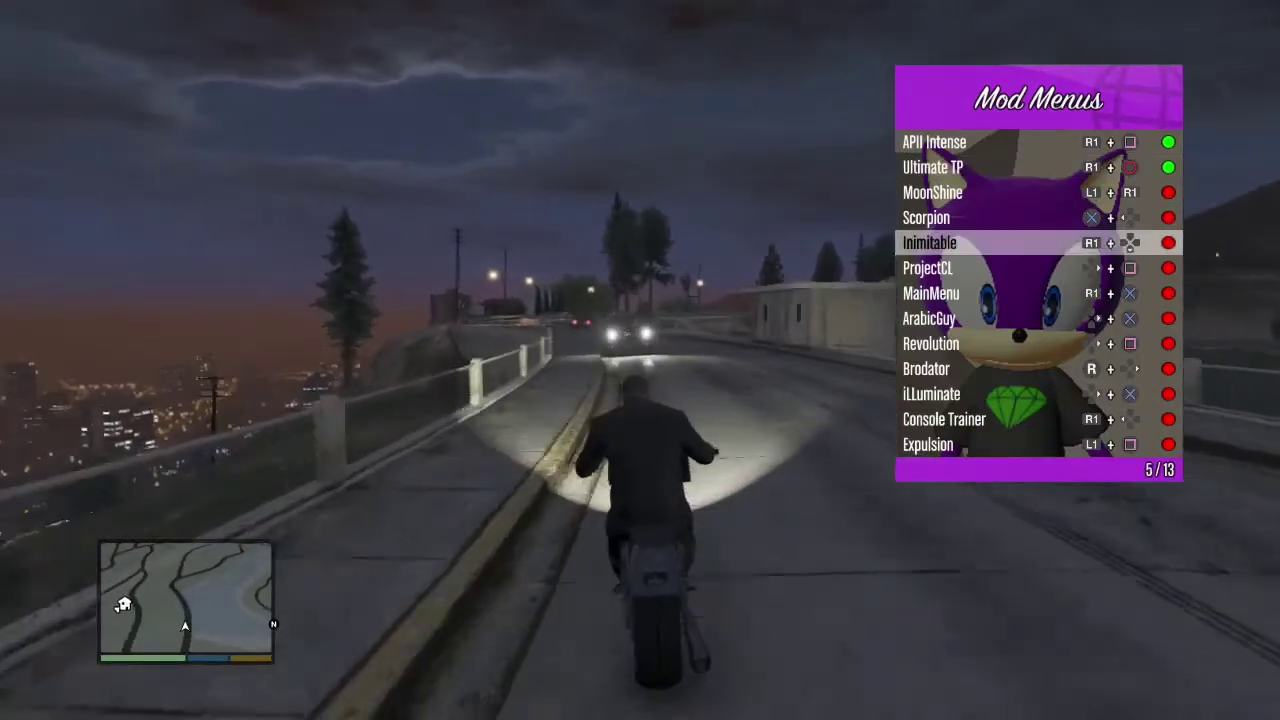
pyautogui.press('Up')
pyautogui.press('Up')
pyautogui.press('Up')
pyautogui.press('Up')
pyautogui.press('Up')
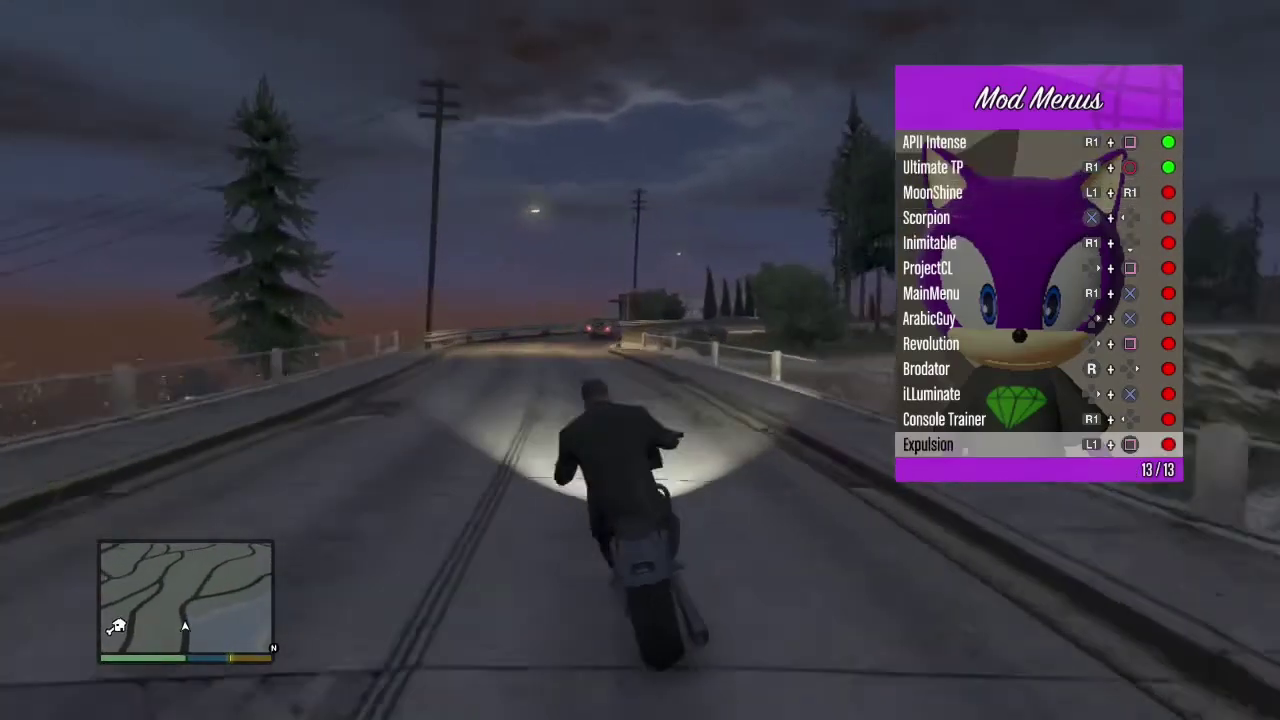
pyautogui.press('Up')
pyautogui.press('Return')
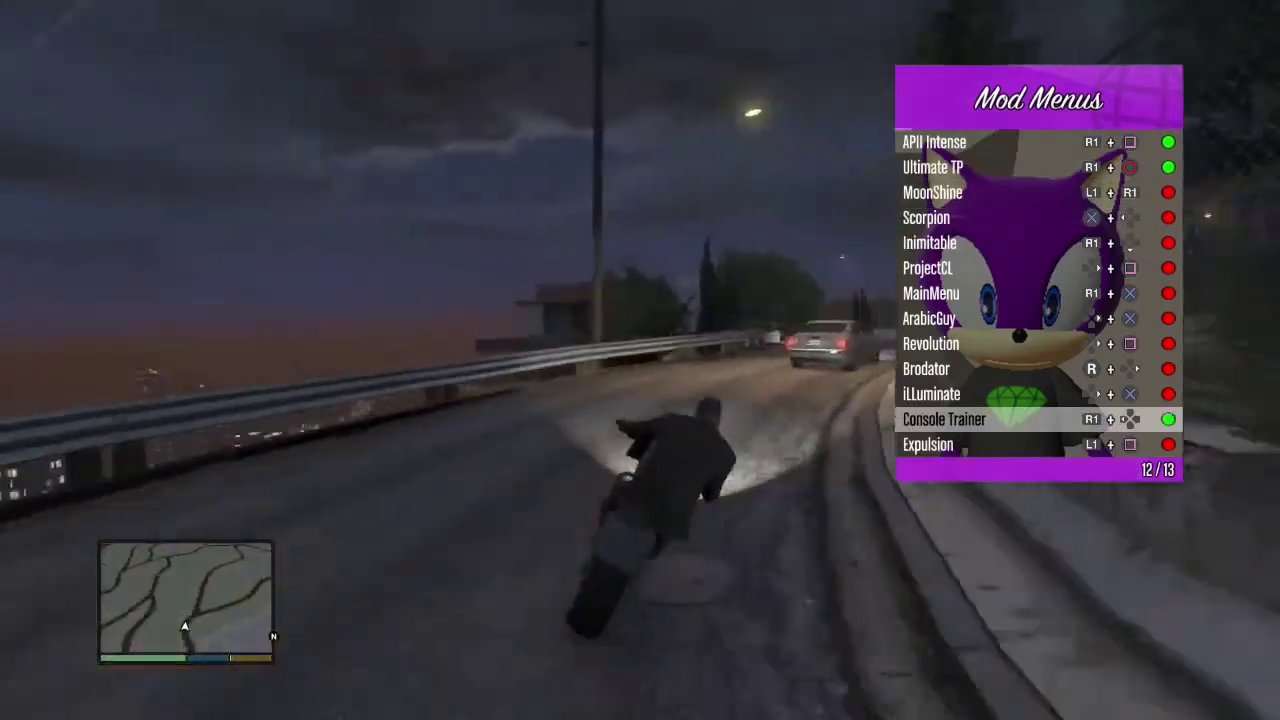
# Close the BoxxyMC v4 menu, launch Console Trainer V, and view Gravity Options within World & Game Options
pyautogui.press('Escape')
pyautogui.press('Escape')
pyautogui.press('F4')
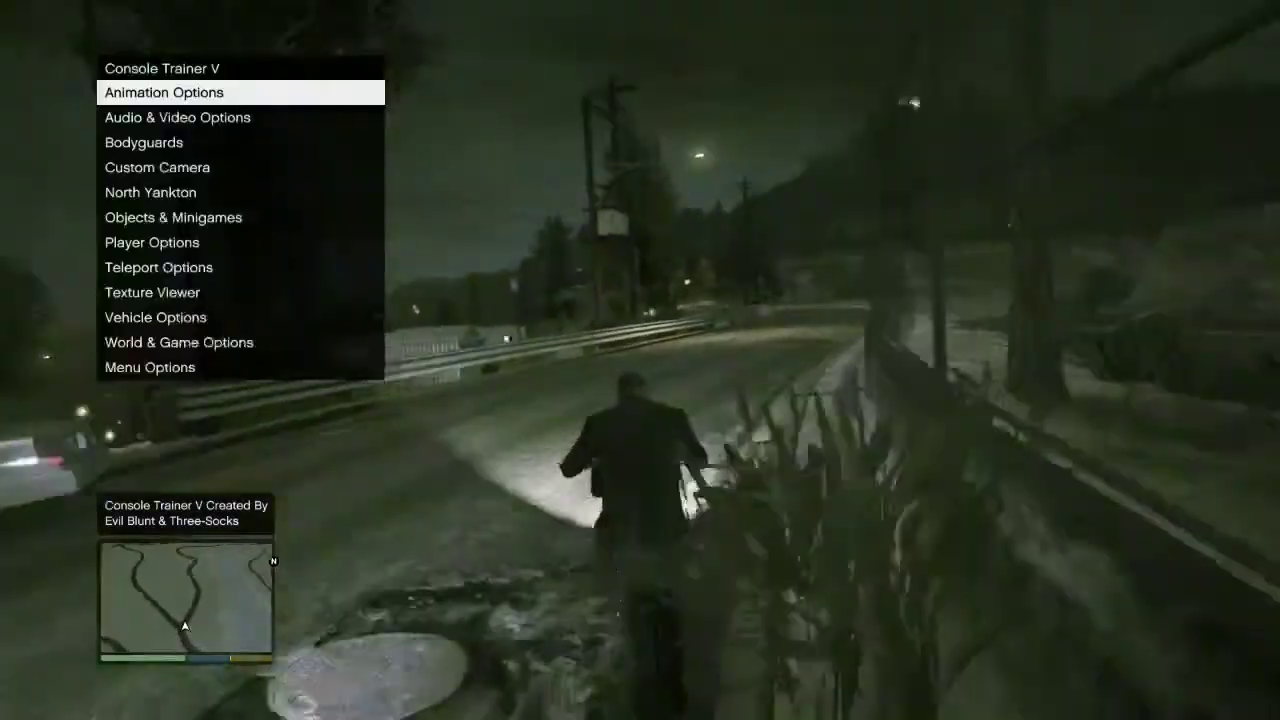
pyautogui.press('Up')
pyautogui.press('Up')
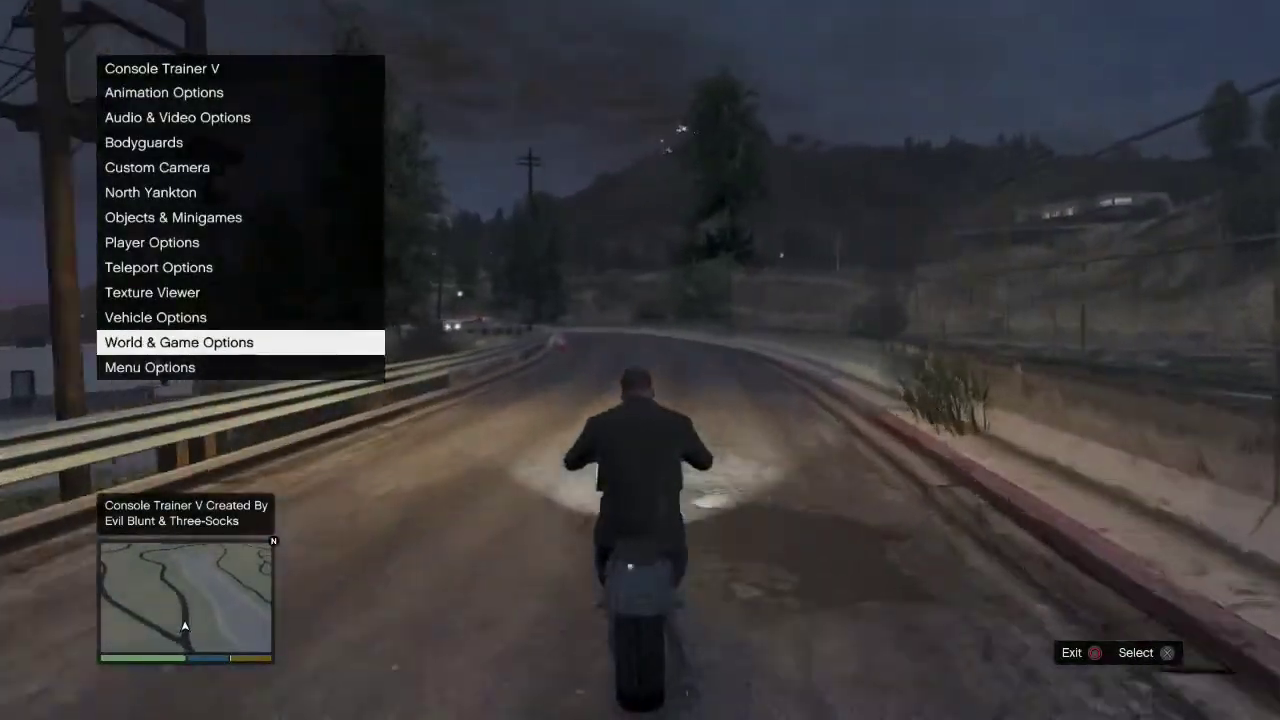
pyautogui.press('Return')
pyautogui.press('Down')
pyautogui.press('Return')
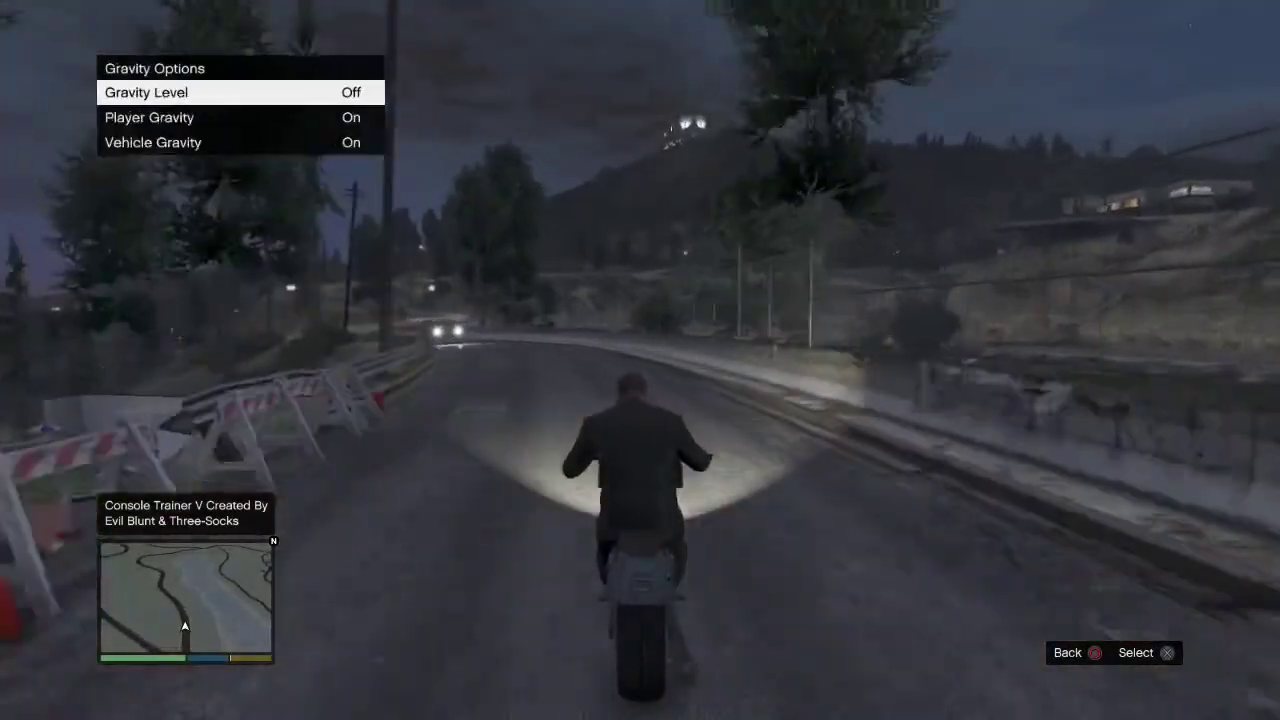
pyautogui.press('BackSpace')
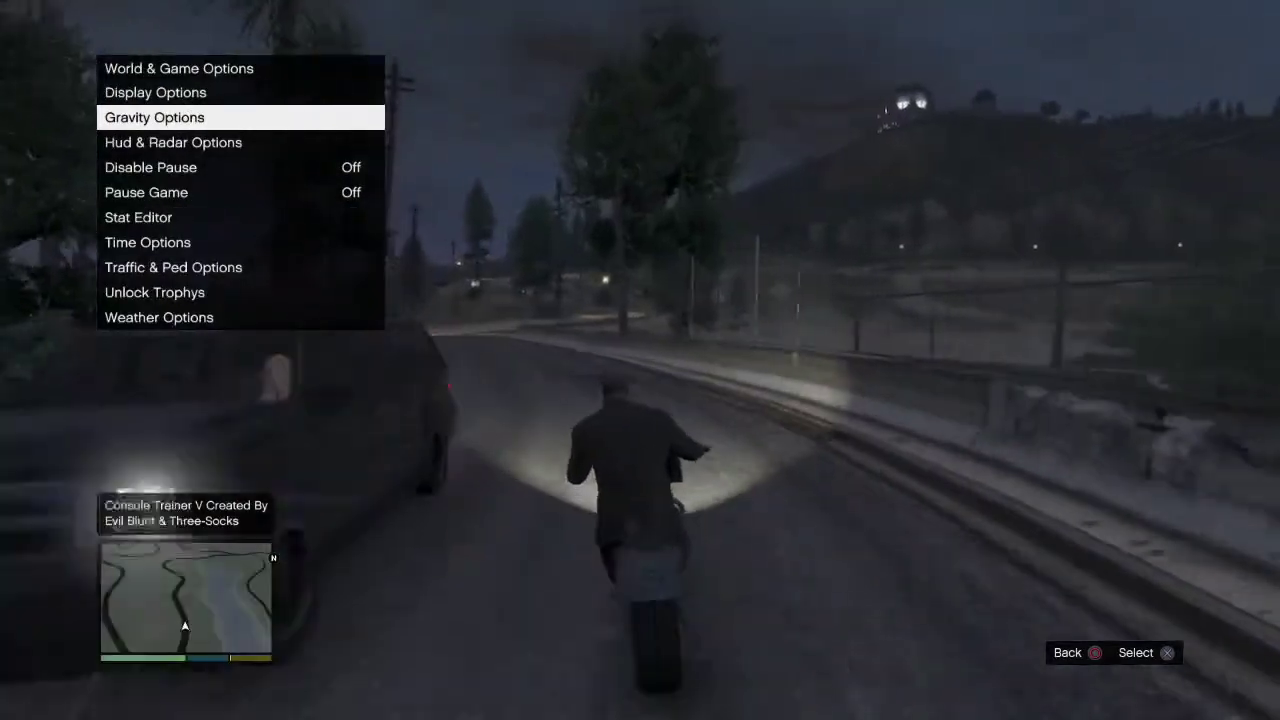
# Switch Pause Game on and back off in World & Game Options
pyautogui.press('Up')
pyautogui.press('Up')
pyautogui.press('Up')
pyautogui.press('Up')
pyautogui.press('Up')
pyautogui.press('Up')
pyautogui.press('Up')
pyautogui.press('Up')
pyautogui.press('Return')
pyautogui.press('Return')
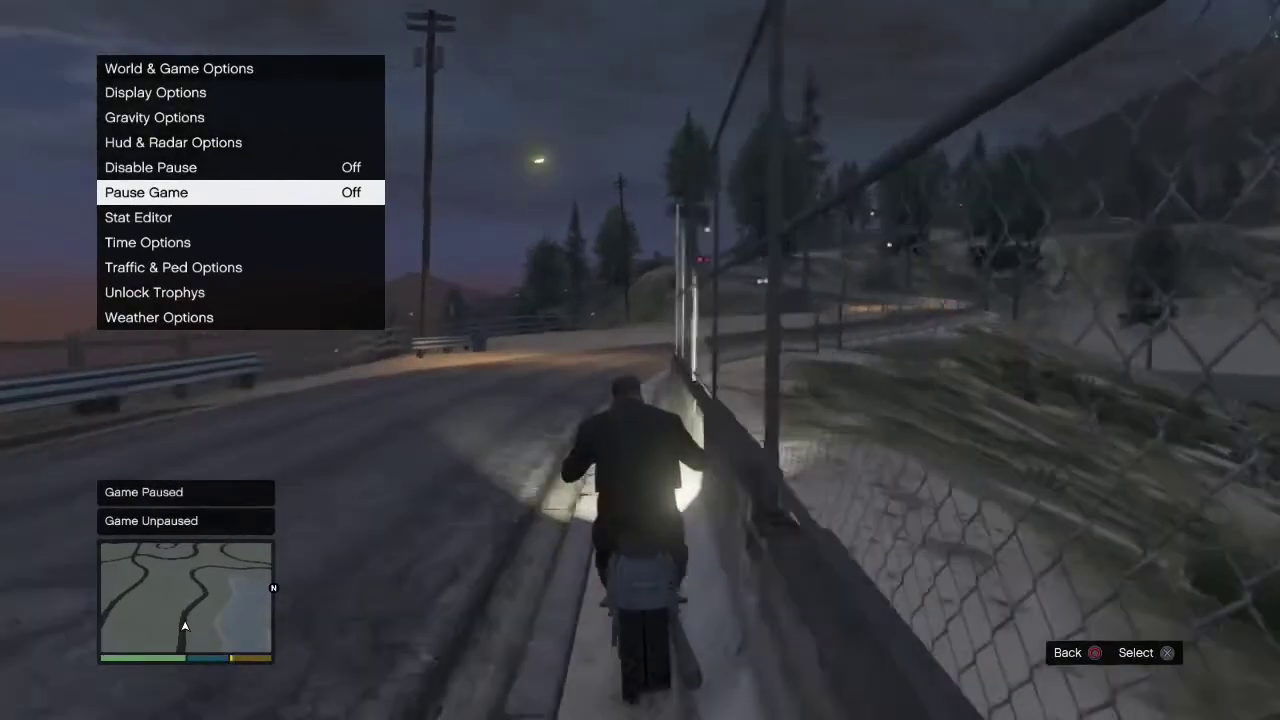
# Toggle Disable Pause twice in World & Game Options
pyautogui.press('Up')
pyautogui.press('Return')
pyautogui.press('Return')
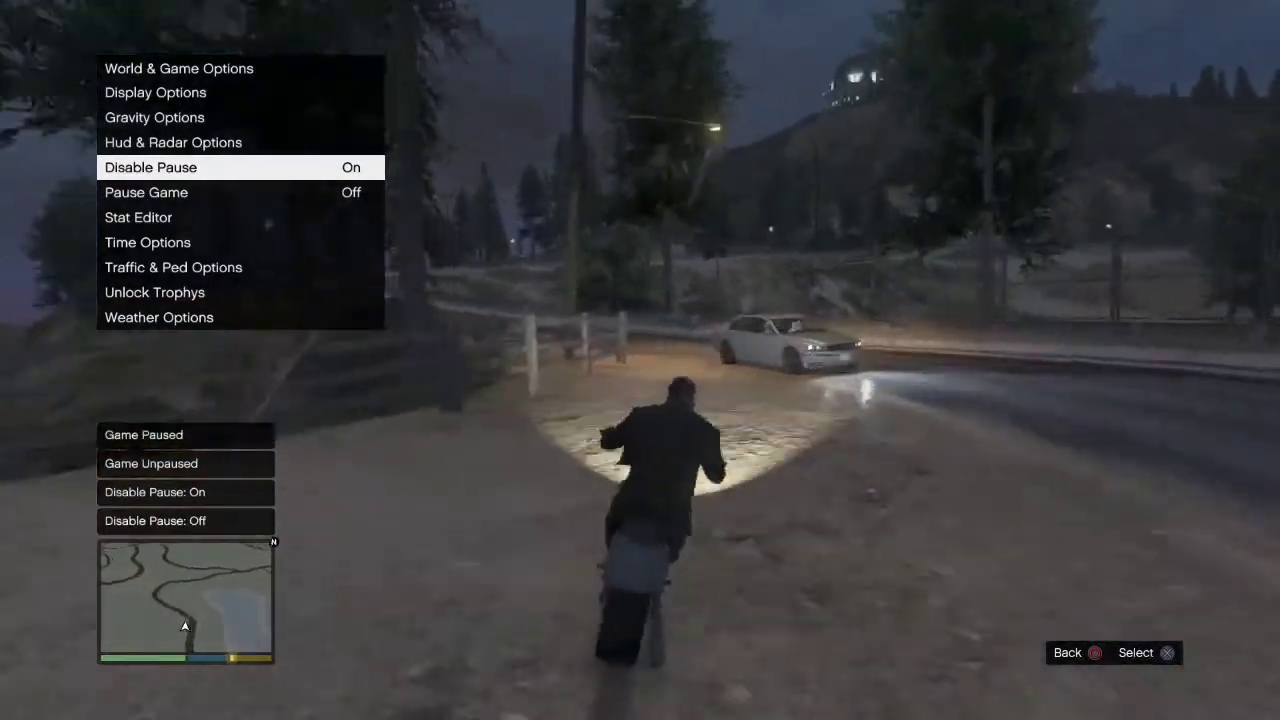
# Set the weather to Extra Sunny in Weather Options
pyautogui.press('Up')
pyautogui.press('Up')
pyautogui.press('Up')
pyautogui.press('Up')
pyautogui.press('Up')
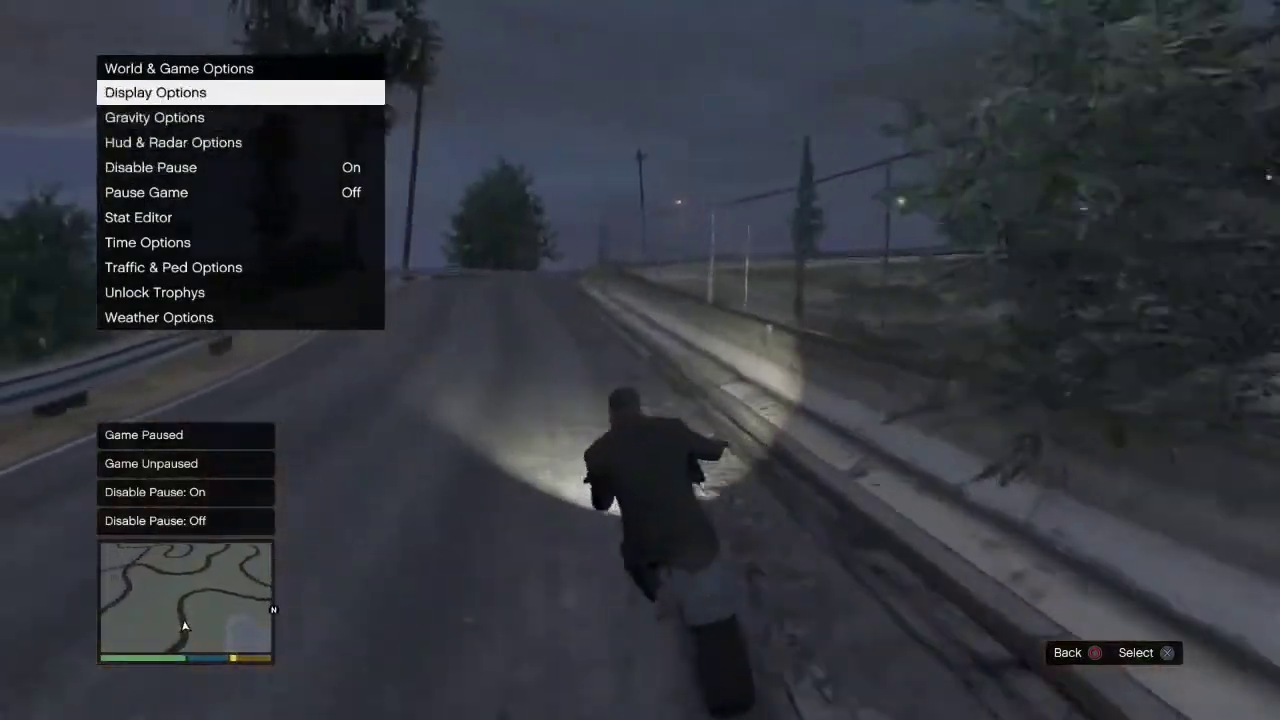
pyautogui.press('Return')
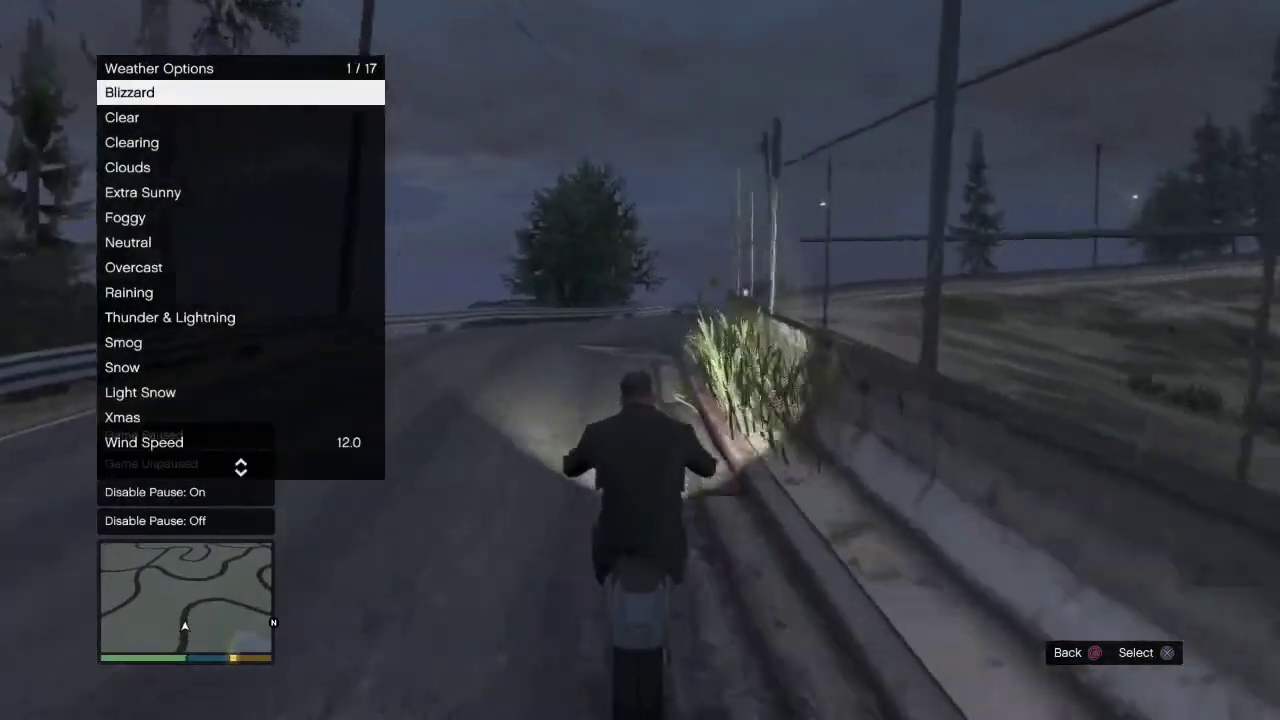
pyautogui.press('Down')
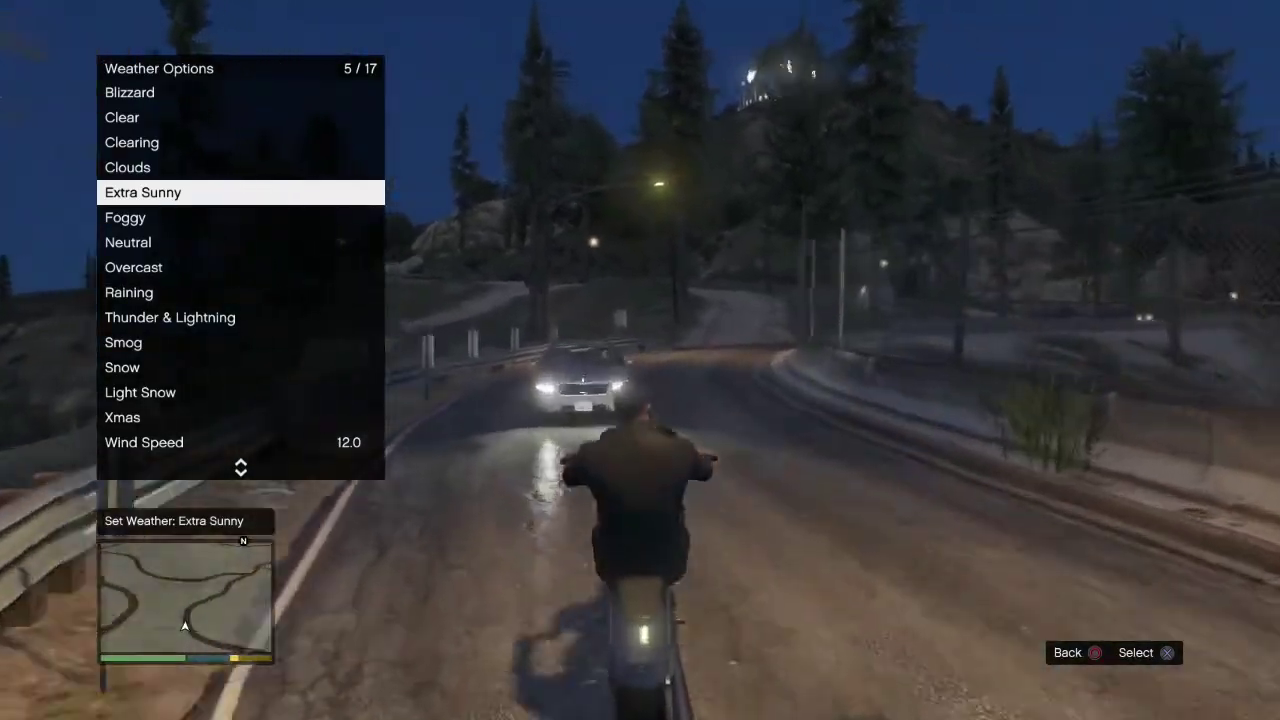
# Leave Weather Options, return to the main Console Trainer V list, and go to Player Options
pyautogui.press('Up')
pyautogui.press('Up')
pyautogui.press('Up')
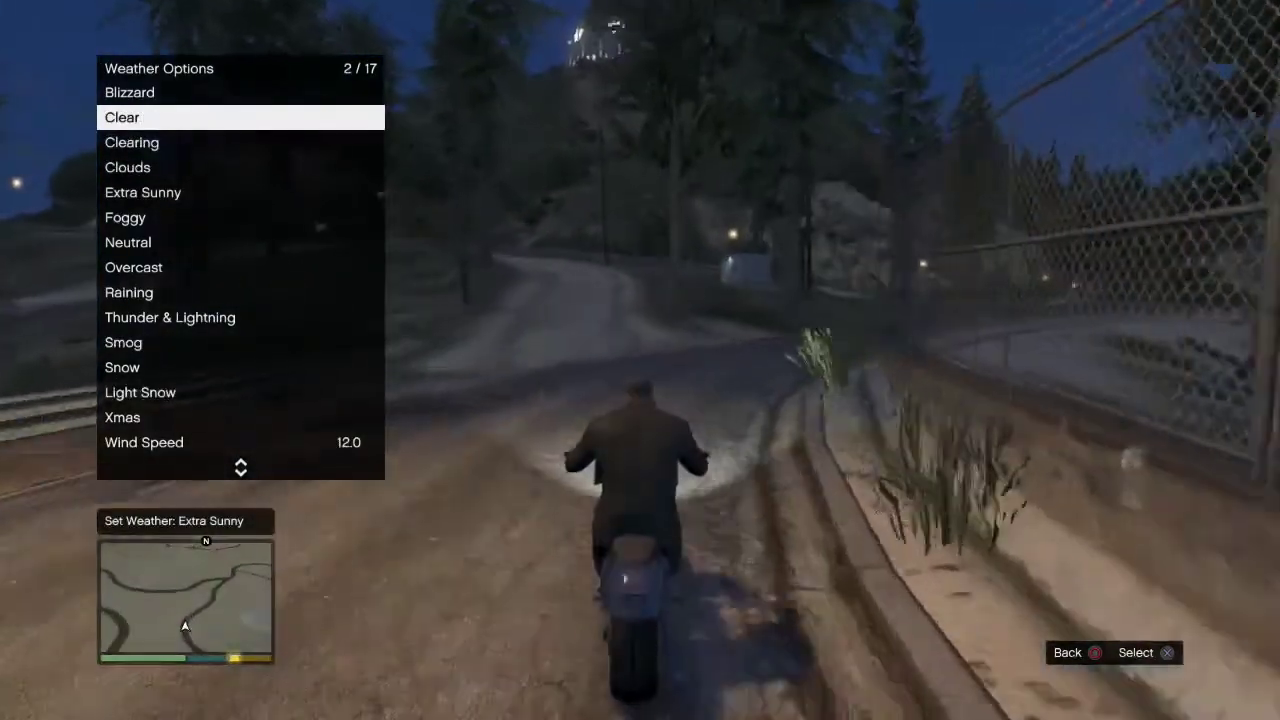
pyautogui.press('Up')
pyautogui.press('Up')
pyautogui.press('BackSpace')
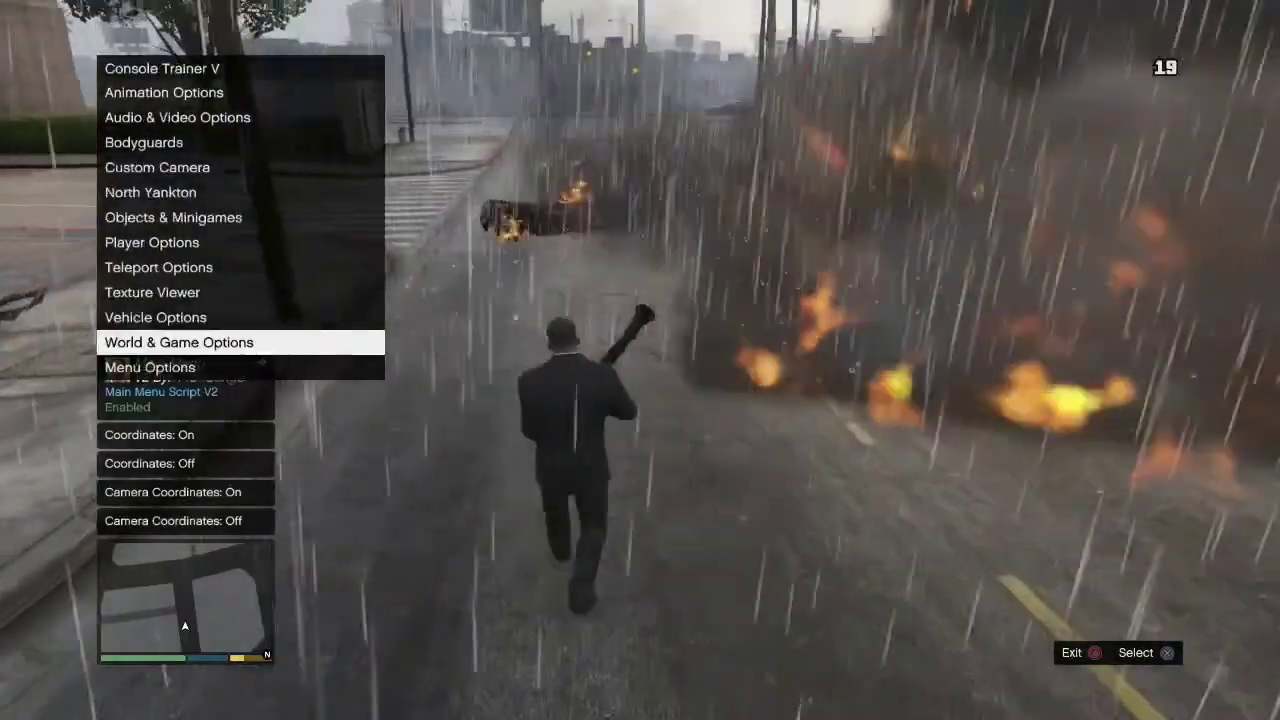
pyautogui.press('Up')
pyautogui.press('Up')
pyautogui.press('Up')
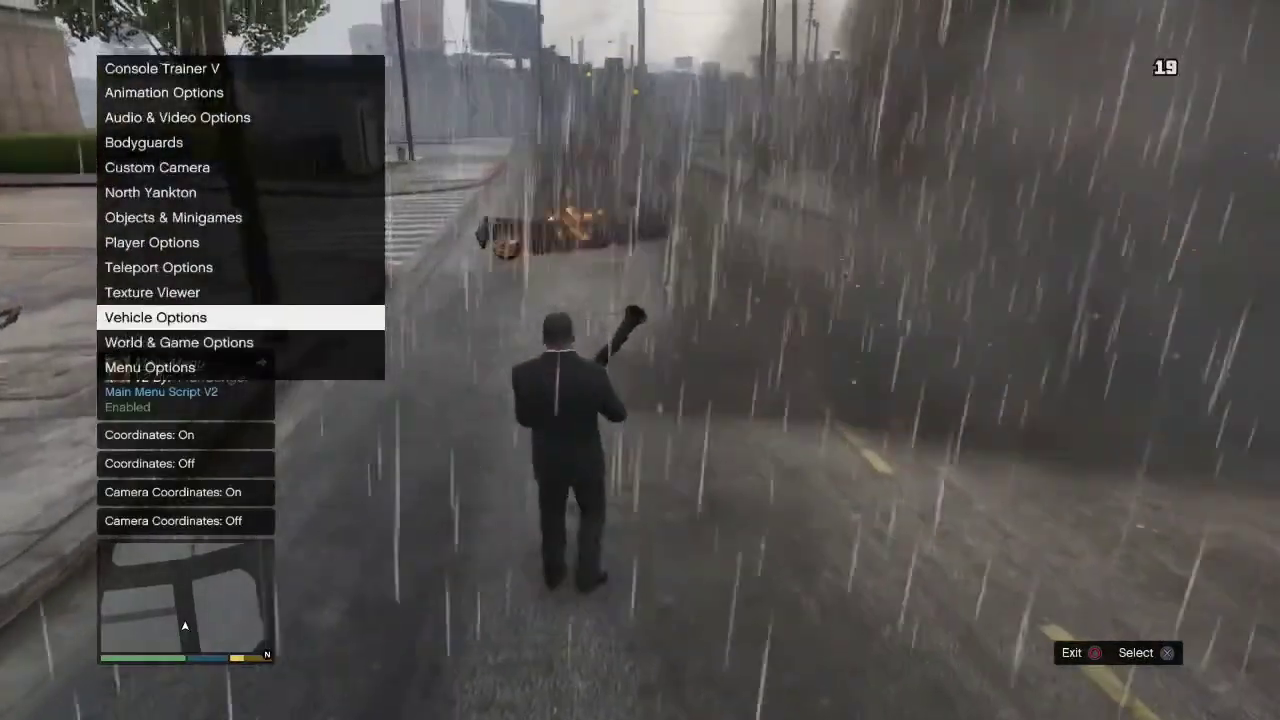
pyautogui.press('Up')
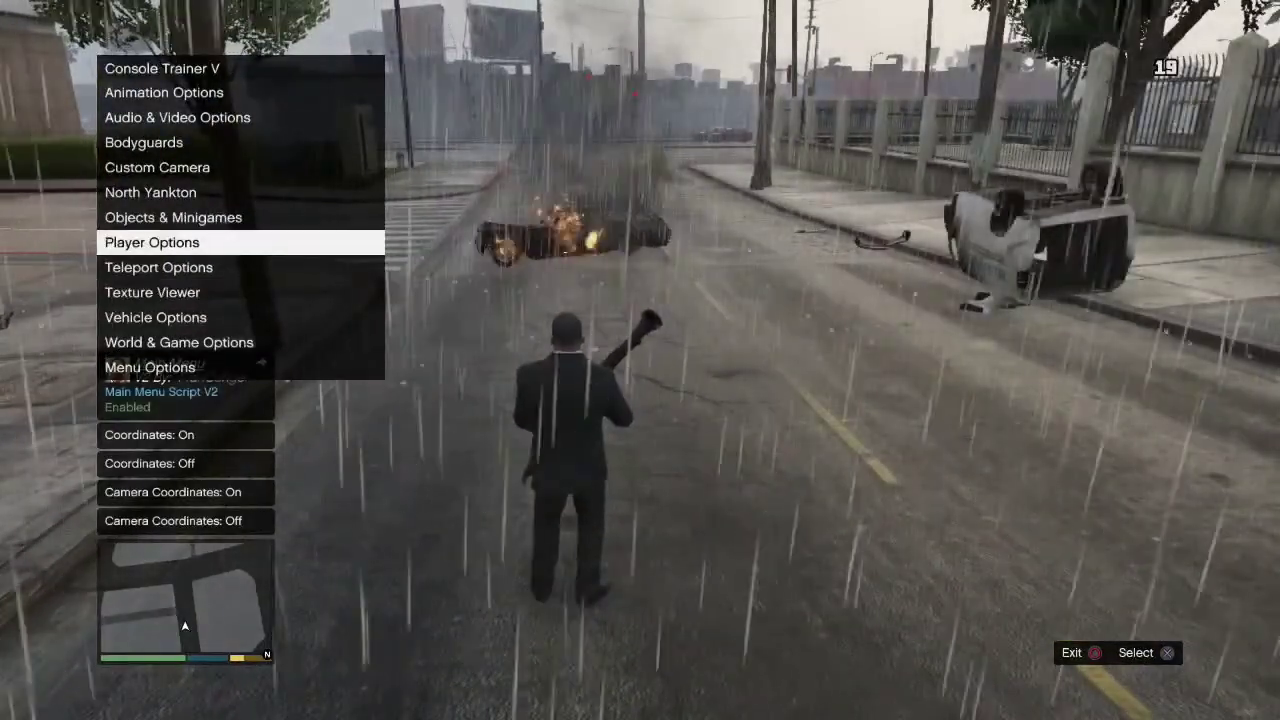